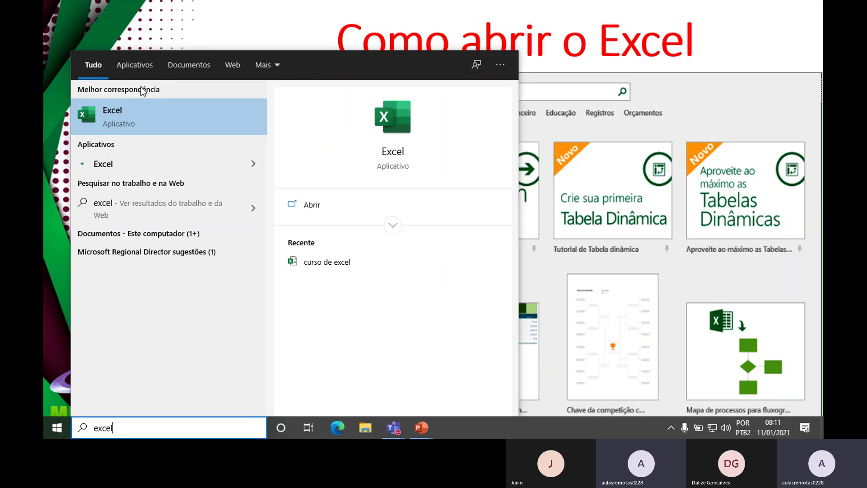
Step: Launch Excel from the Start menu search results
click(312, 205)
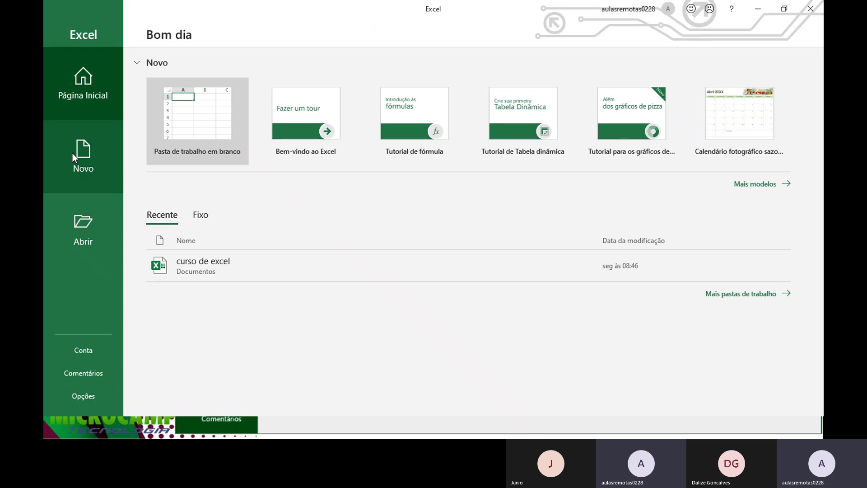
Step: Create a new blank workbook (Pasta1) from the Novo page
click(74, 165)
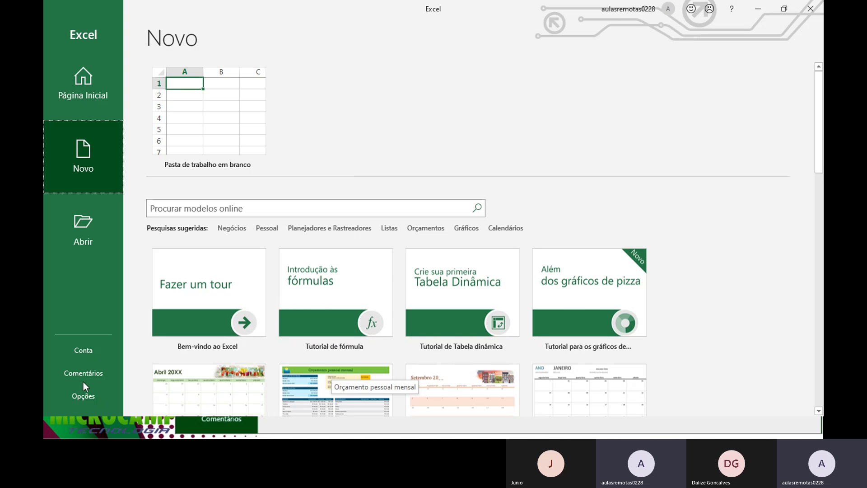
click(213, 93)
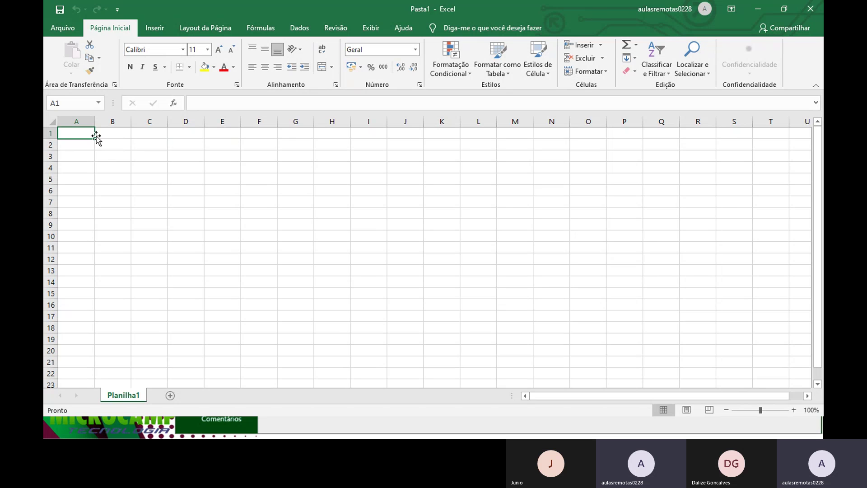
Step: Zoom the empty Planilha1 sheet to 170% and return the selection to cell A1
click(794, 410)
click(793, 409)
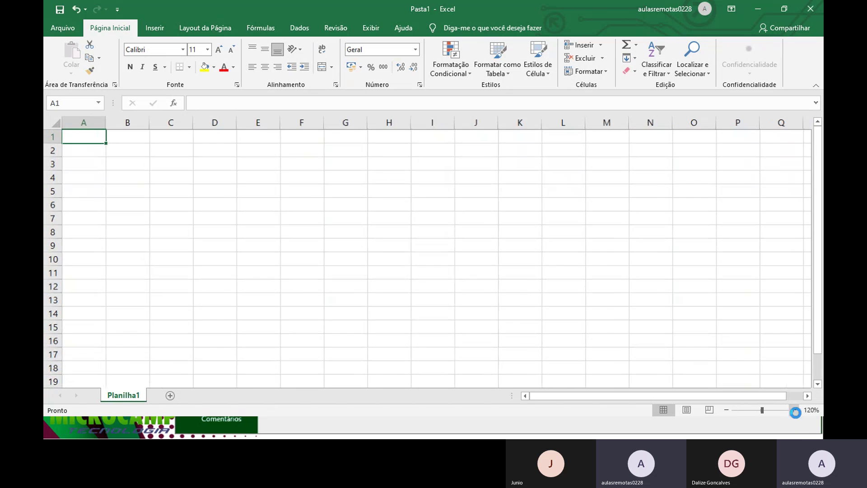
click(793, 410)
click(793, 410)
click(794, 410)
click(794, 409)
click(793, 410)
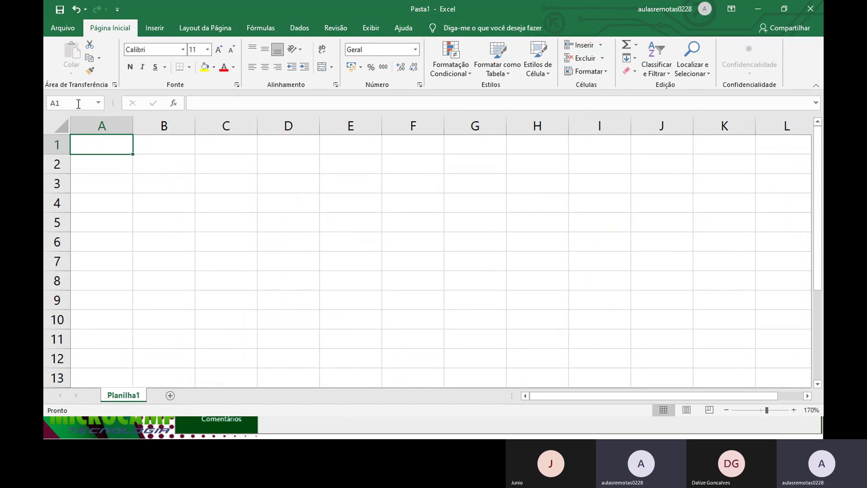
click(169, 148)
click(216, 140)
click(201, 178)
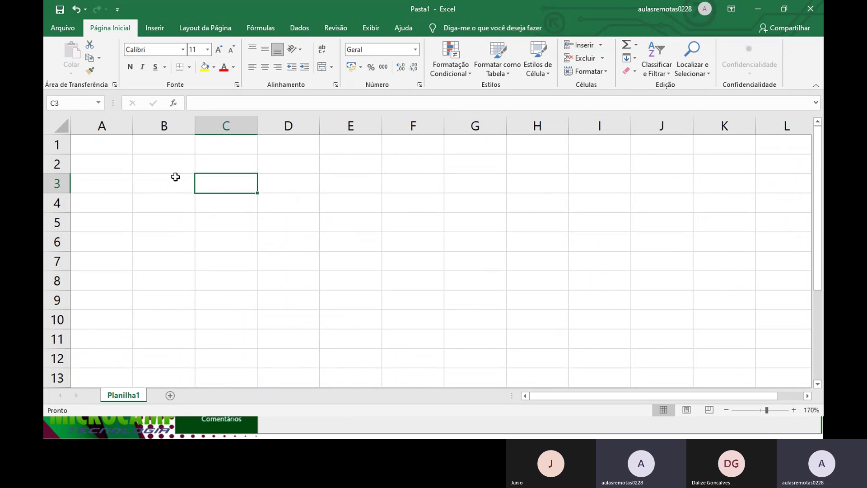
click(161, 166)
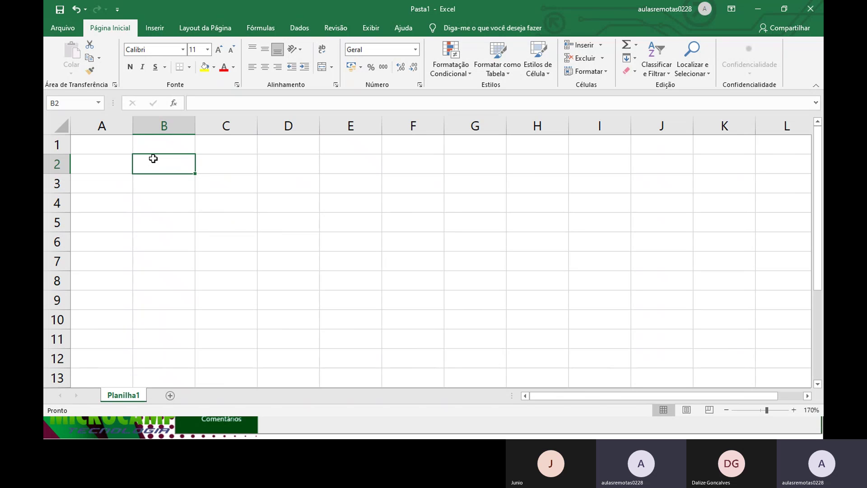
click(103, 145)
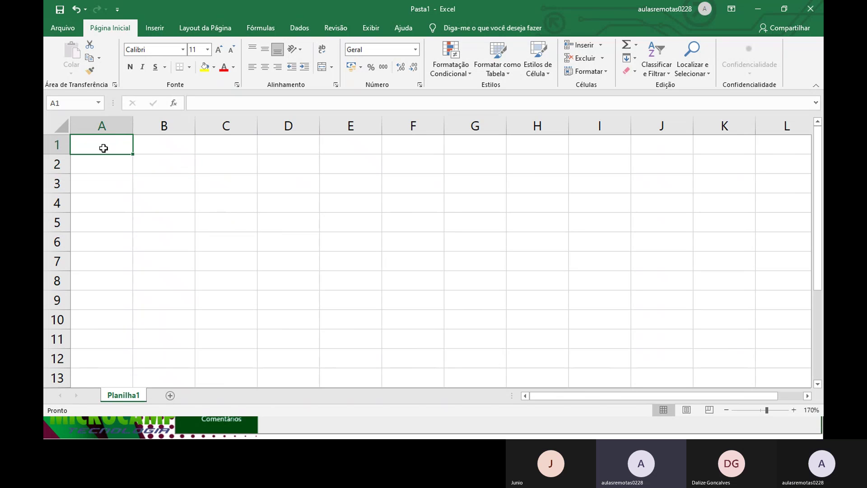
click(121, 196)
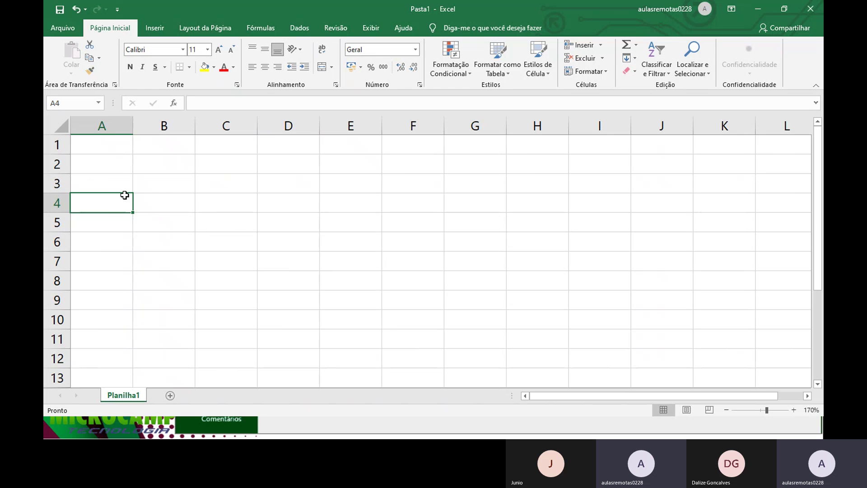
click(85, 146)
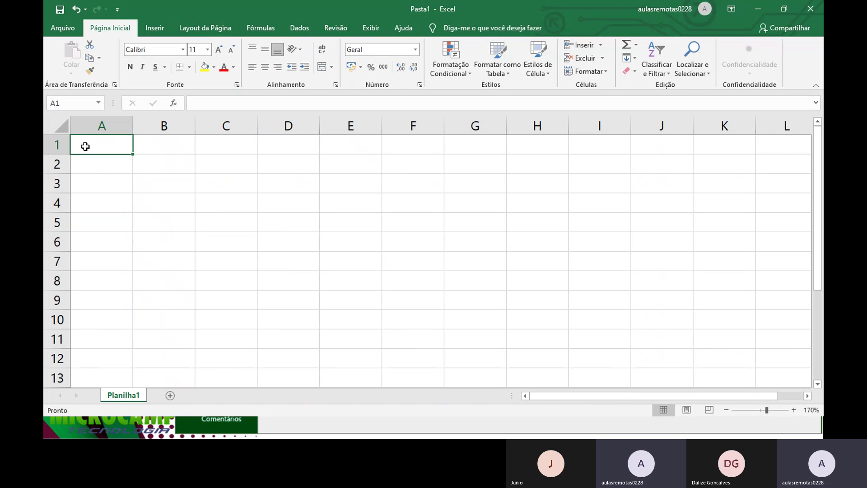
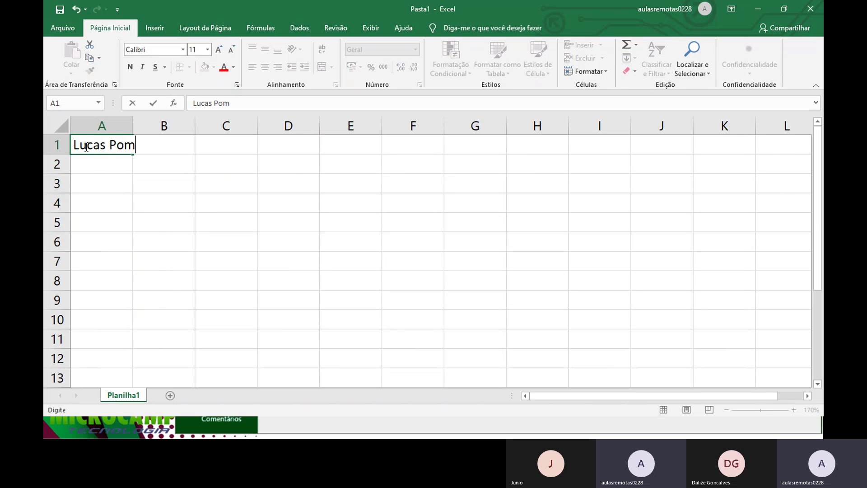
Step: Enter the person's full name as the first heading in cell A1
key(Return)
click(85, 149)
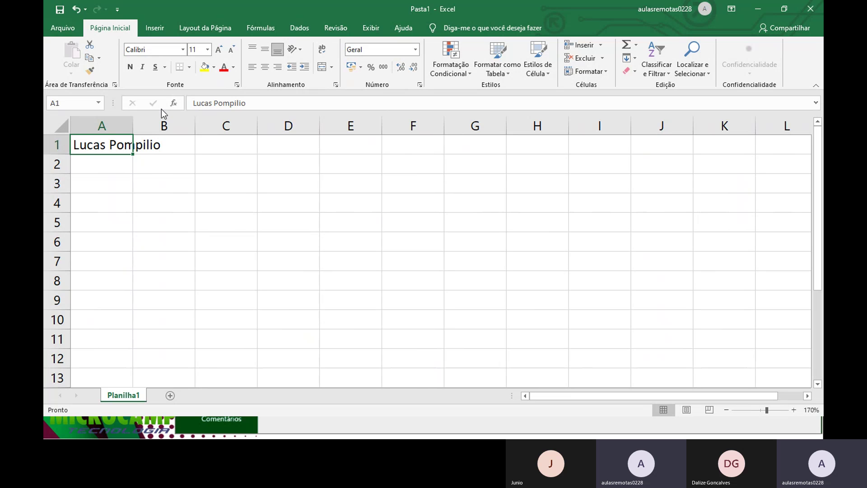
click(142, 138)
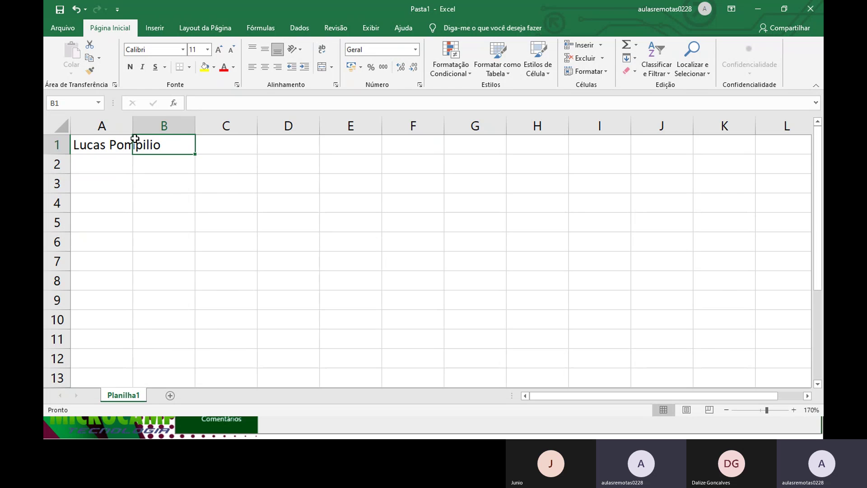
Step: Enter 'Microcamp' in B1 and 'São José do Rio Preto' in C1, fixing typos along the way
text(Microcamp)
key(Tab)
text(S)
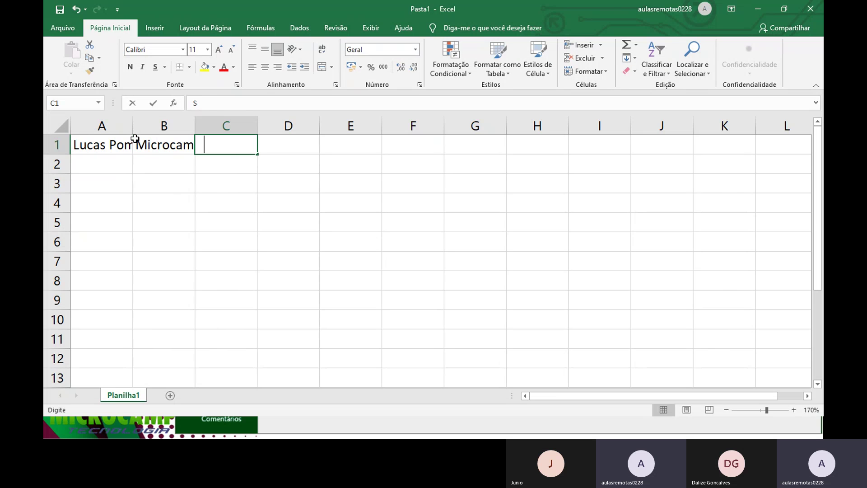
text(ão Jos)
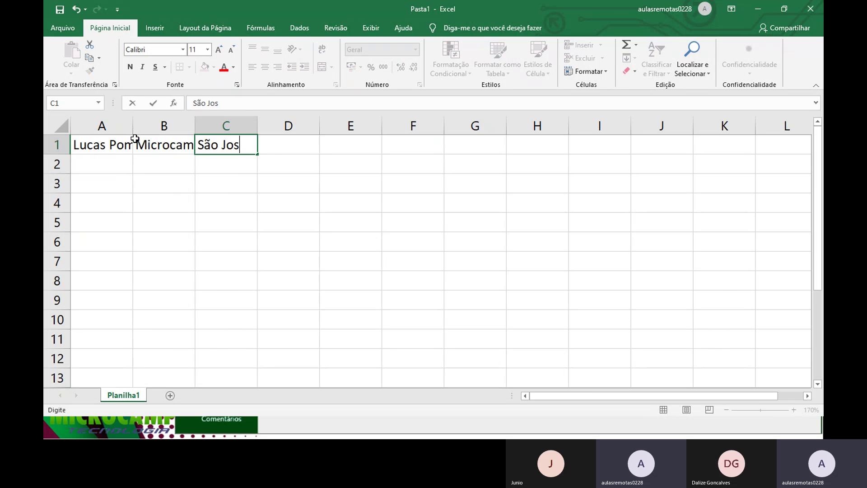
text(é do)
key(BackSpace)
key(BackSpace)
key(BackSpace)
key(BackSpace)
text(ó)
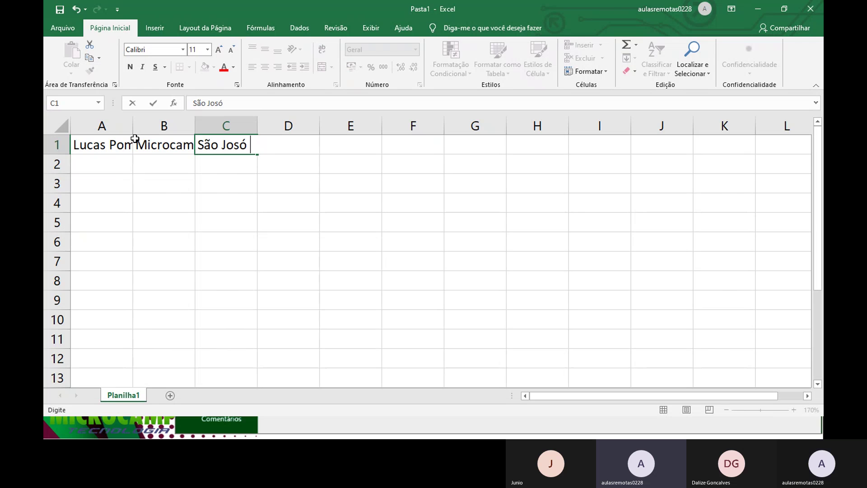
key(BackSpace)
key(BackSpace)
text(é do Rio PRe)
key(BackSpace)
key(BackSpace)
text(reto)
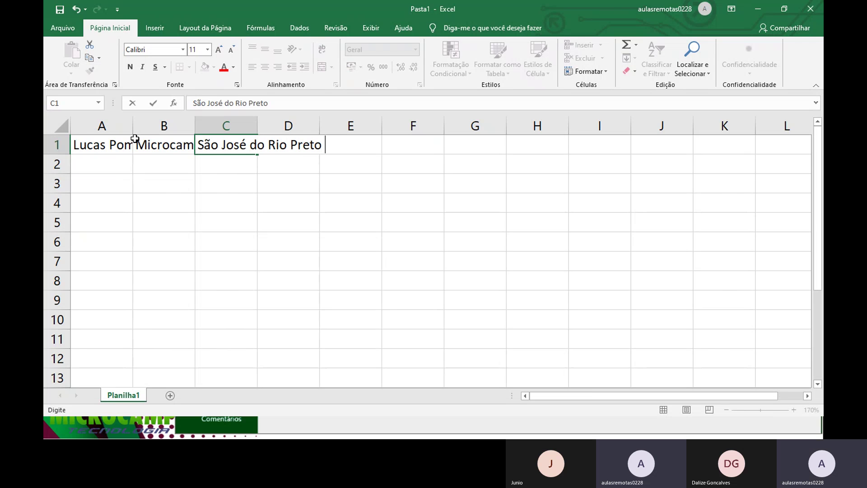
key(Return)
click(135, 139)
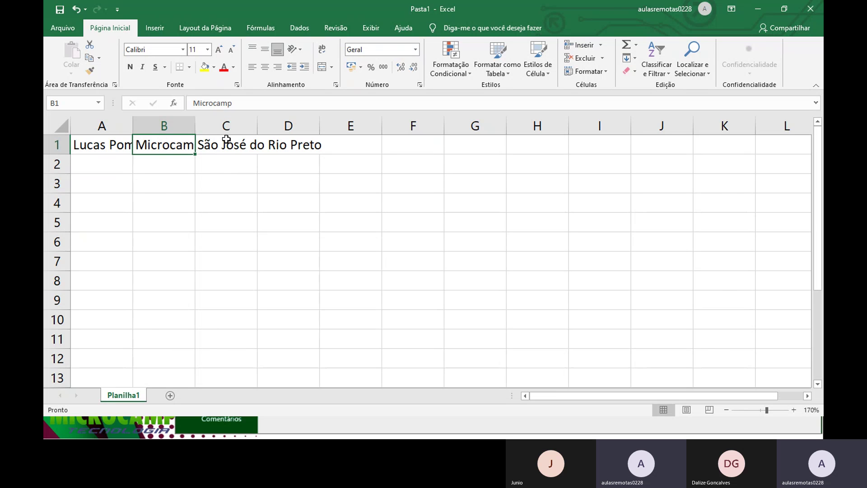
click(208, 149)
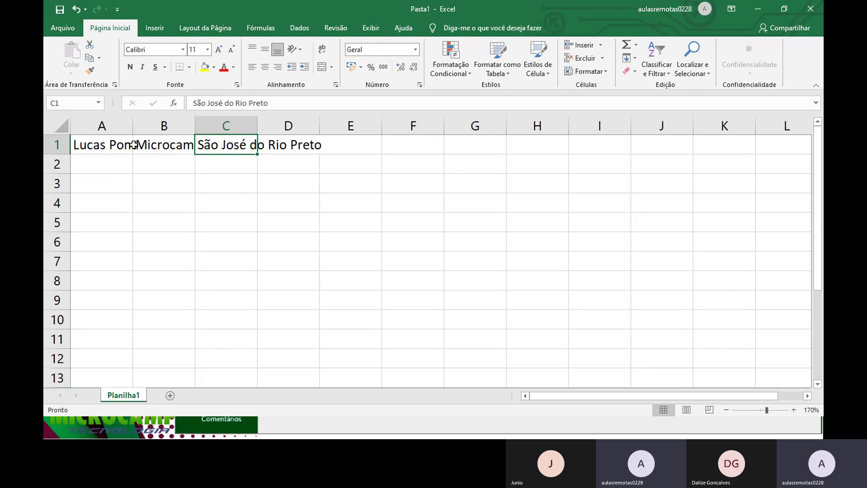
Step: Drag column A wider and autofit columns B and C to their headings
drag(136, 129, 188, 131)
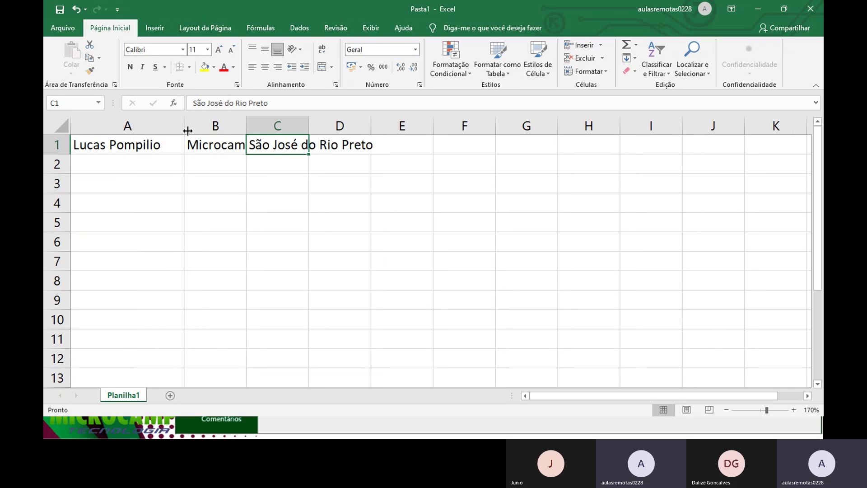
double_click(249, 123)
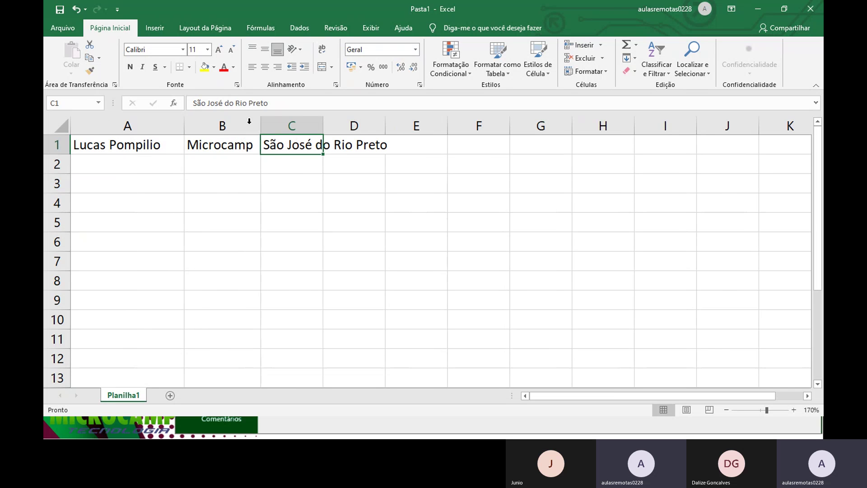
double_click(322, 125)
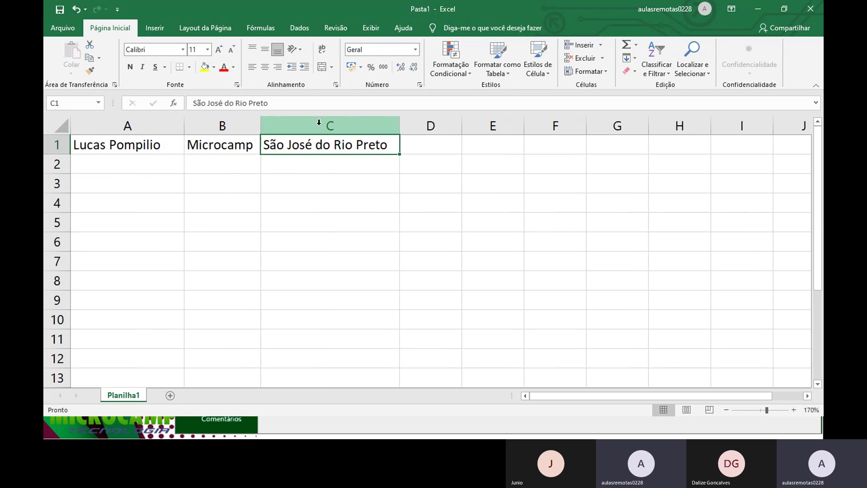
drag(158, 143, 329, 131)
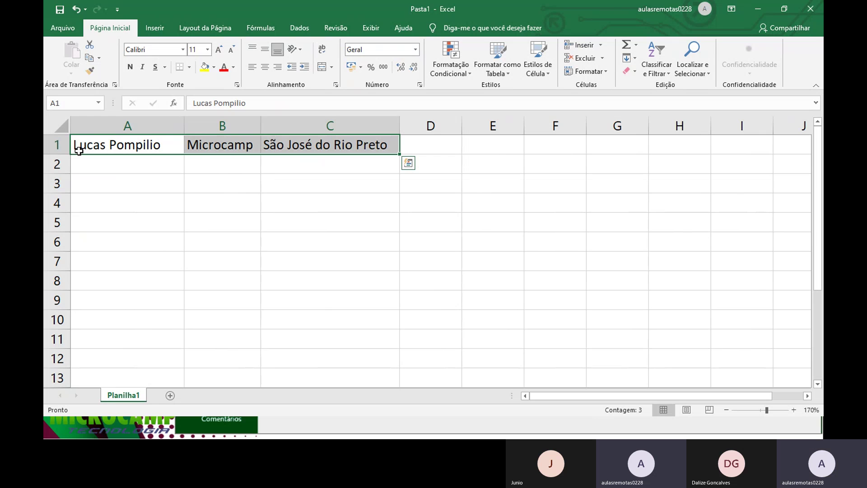
Step: Set the A1:C1 headings to Arial Black and shrink them to size 11
click(182, 50)
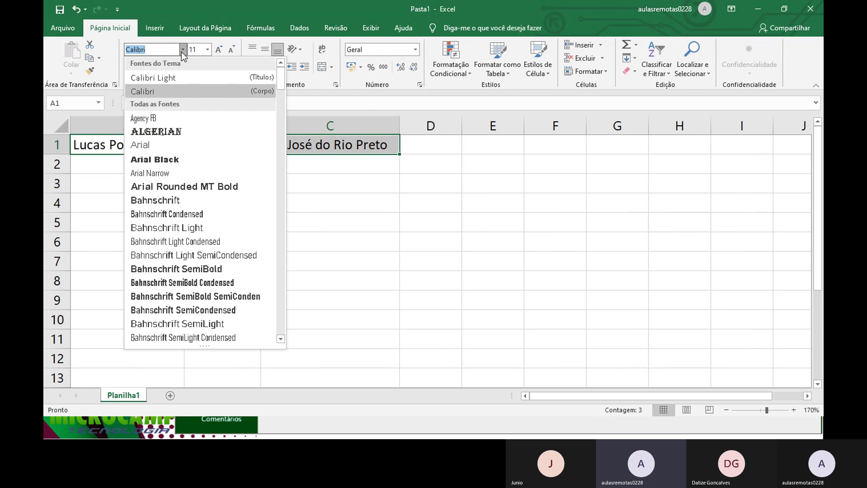
click(194, 160)
click(231, 48)
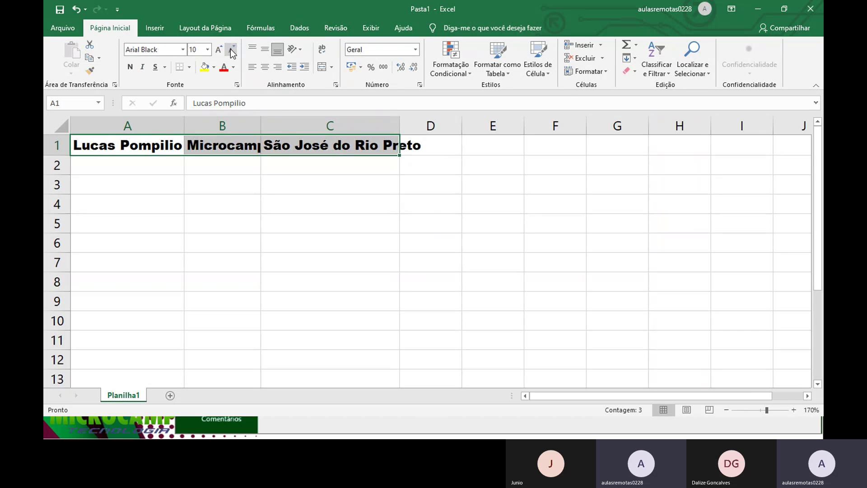
click(230, 49)
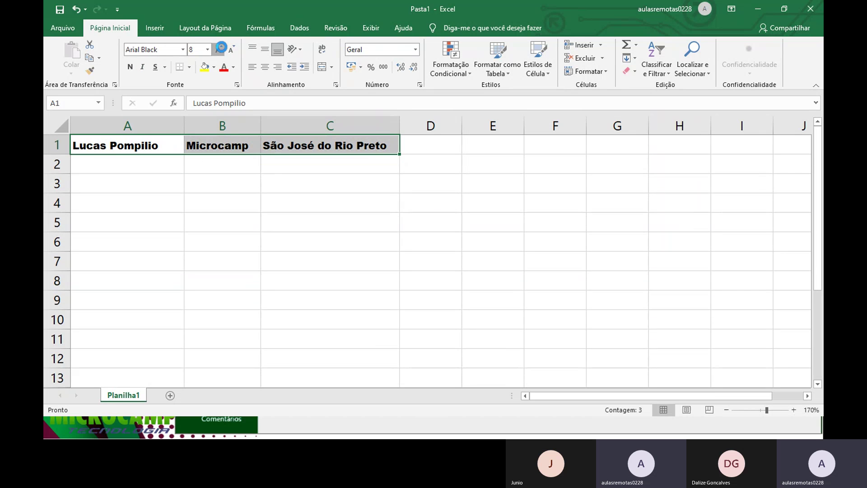
click(219, 49)
click(218, 48)
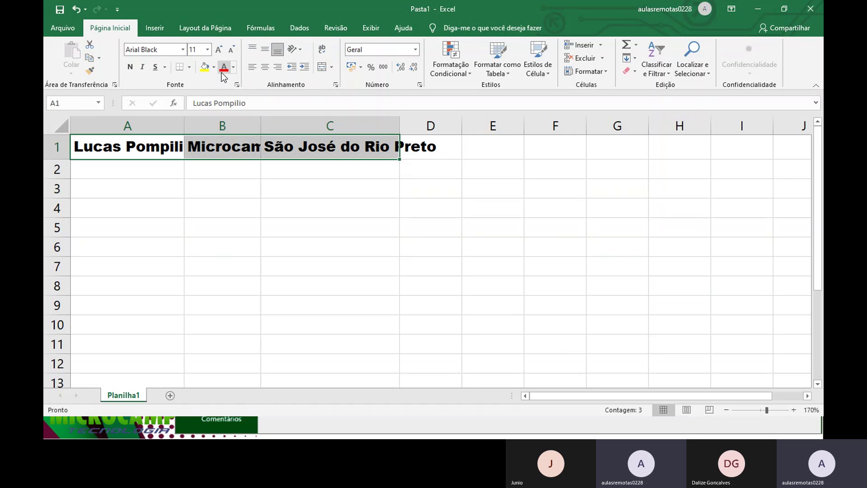
Step: Give the headings red text on yellow fill and widen columns A–C to fit them
click(223, 67)
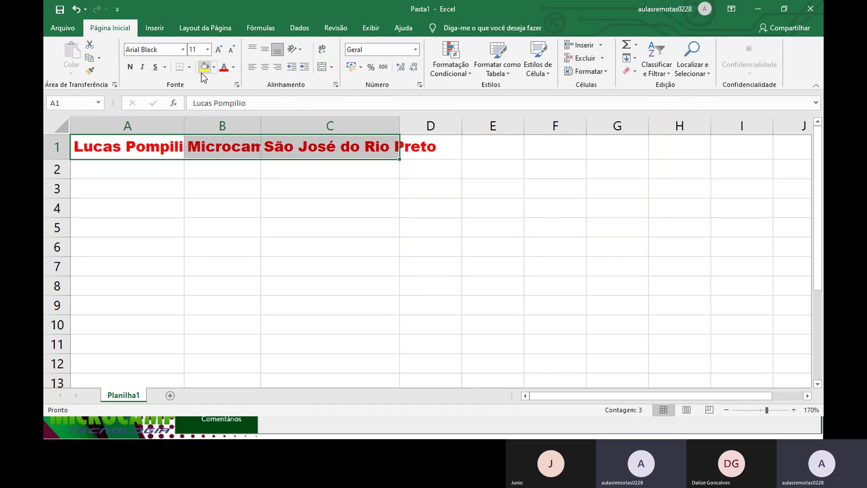
click(205, 67)
drag(185, 126, 202, 126)
drag(279, 126, 305, 125)
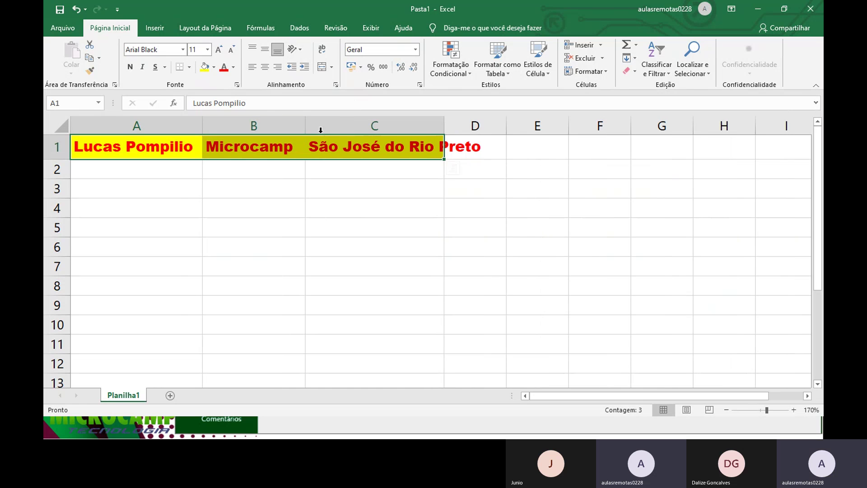
drag(444, 126, 499, 125)
click(463, 147)
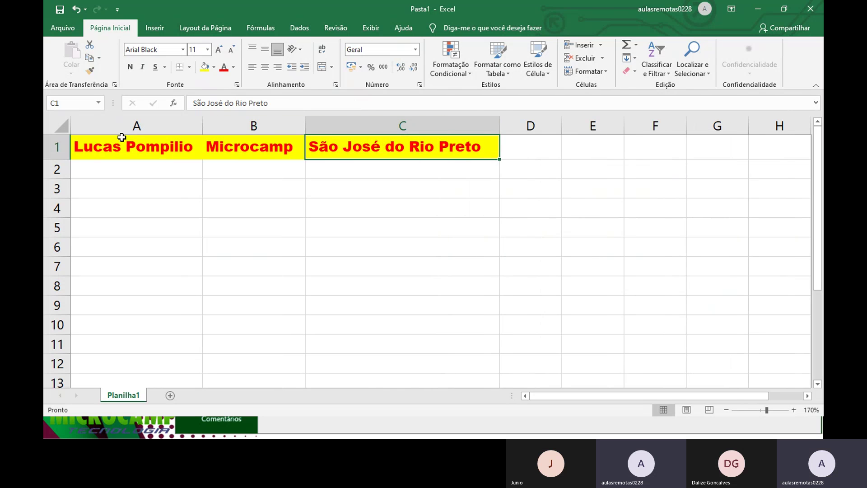
drag(121, 137, 373, 144)
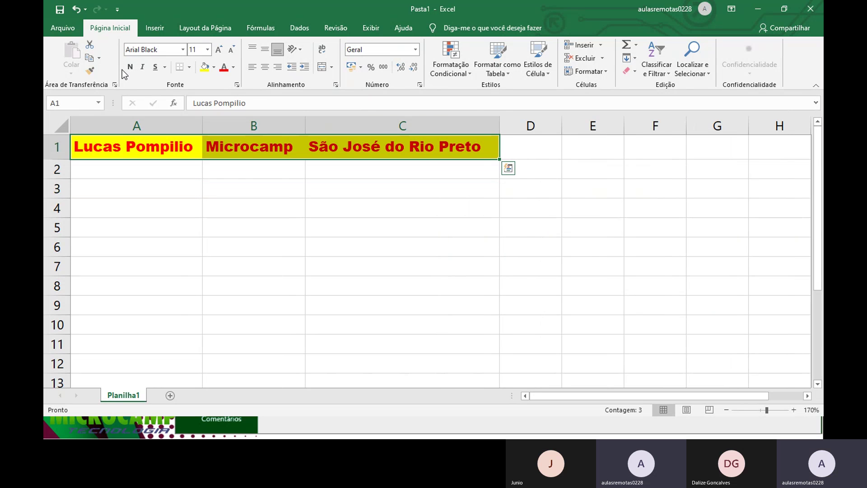
Step: Make A1:C1 italic and underlined, add All Borders, and centre the text horizontally
click(142, 66)
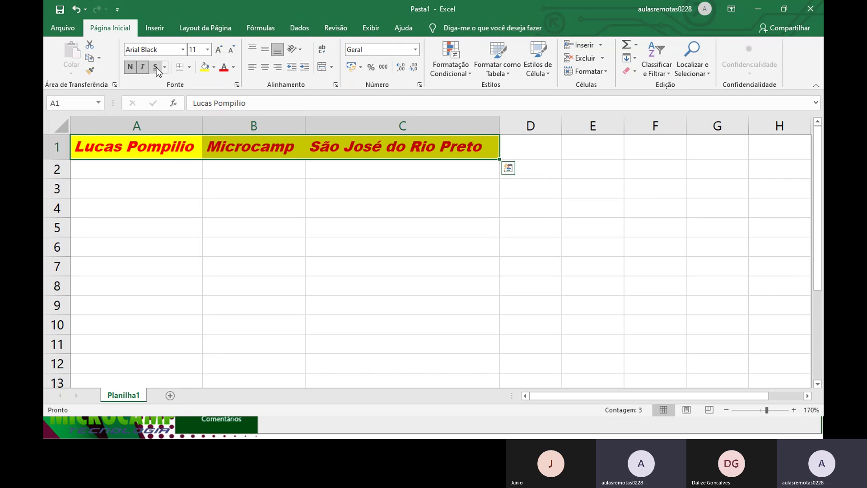
click(156, 67)
click(189, 67)
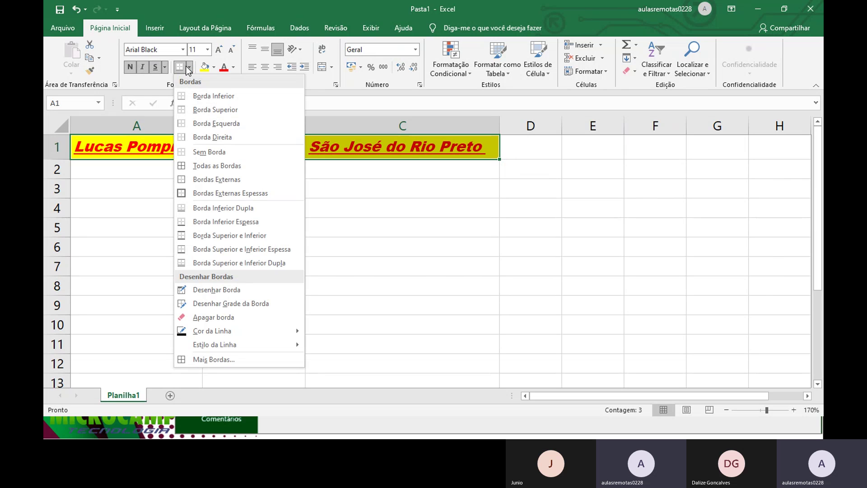
click(217, 166)
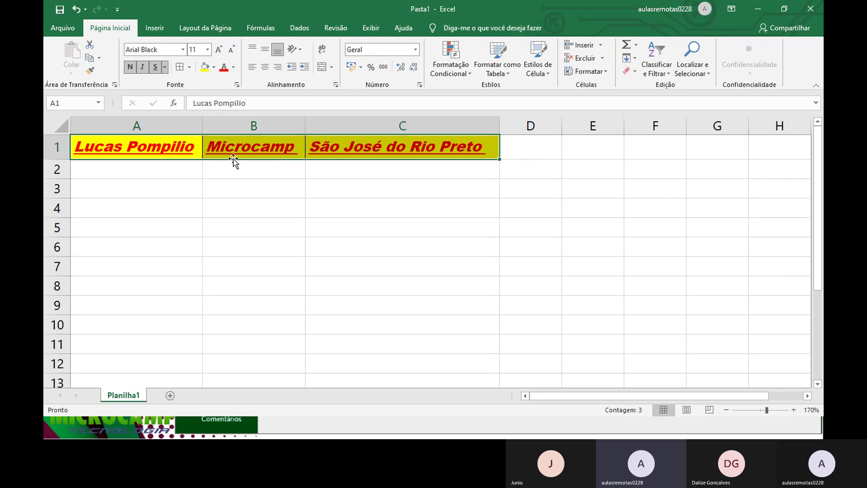
click(265, 67)
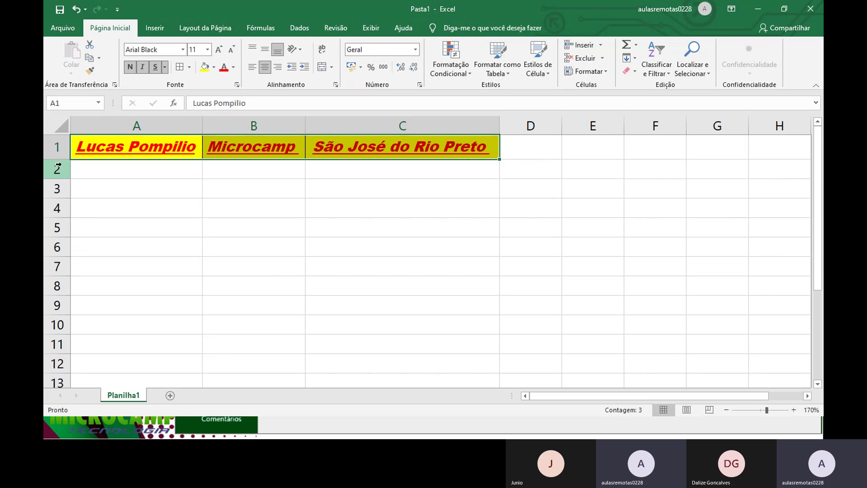
Step: Drag row 1 much taller and set its headings to Middle Align
drag(58, 165, 64, 199)
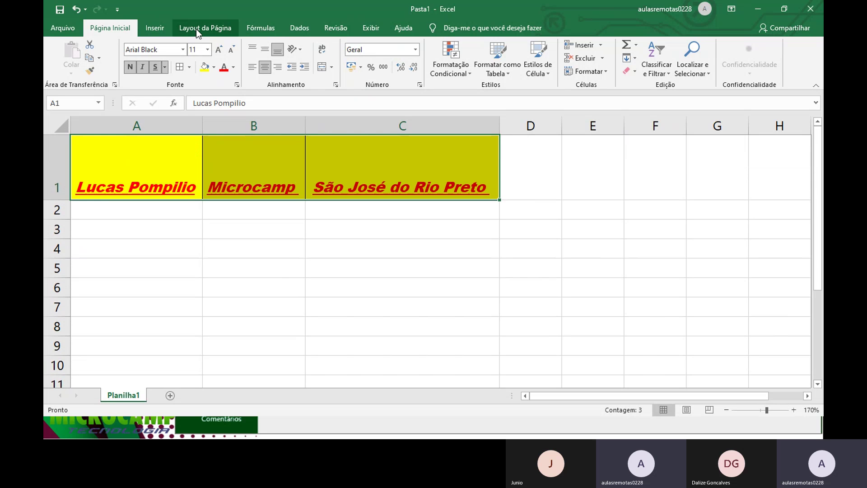
click(250, 51)
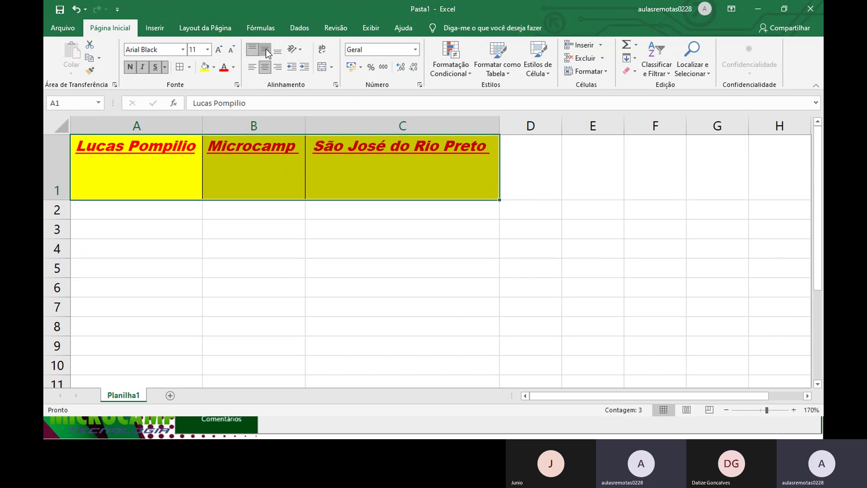
click(266, 53)
click(279, 52)
click(269, 50)
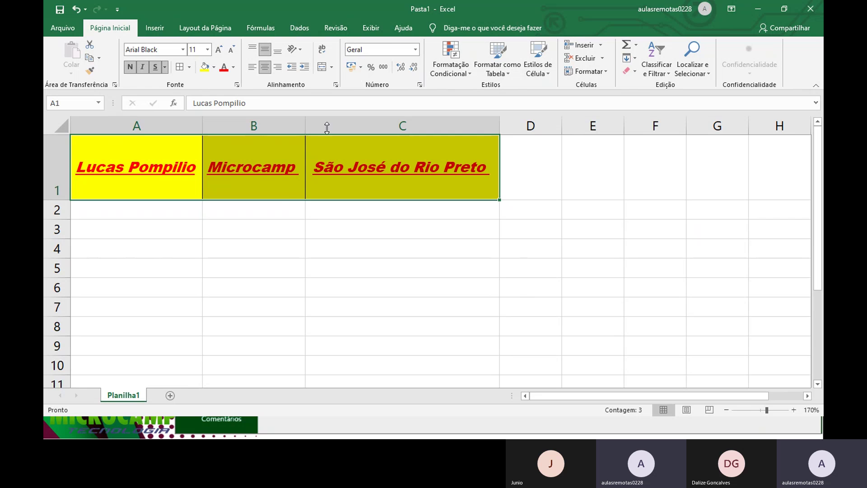
Step: Enter 100 in cell C2
click(316, 207)
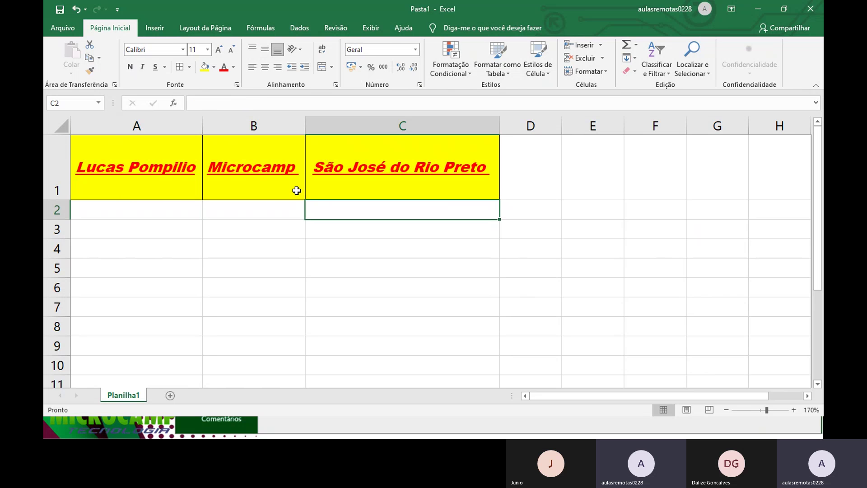
text(100)
key(Return)
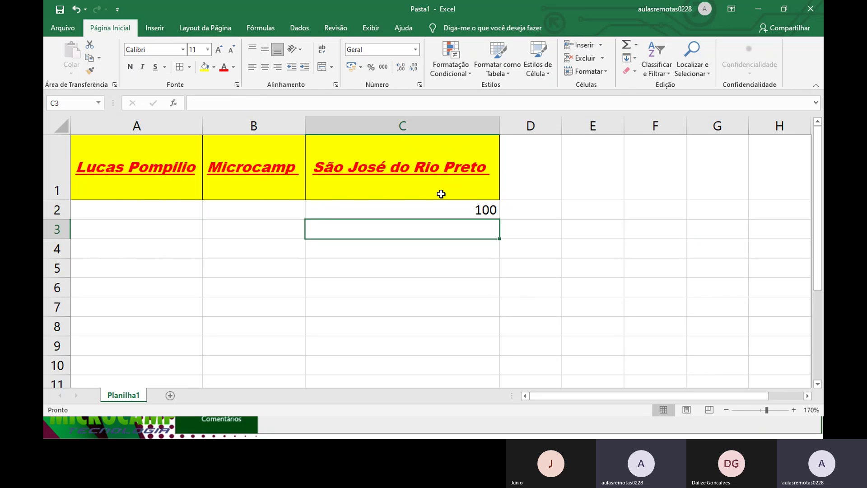
Step: Apply Accounting format to C2, then undo it so 100 stays in General format
click(449, 208)
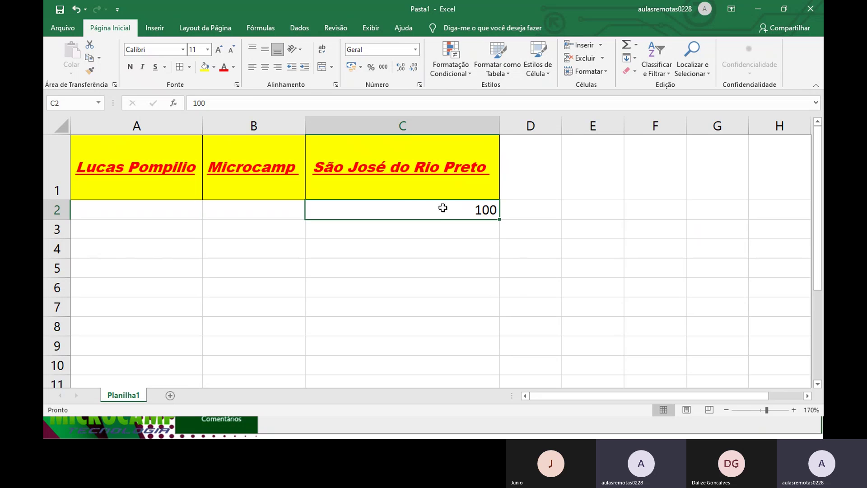
click(350, 67)
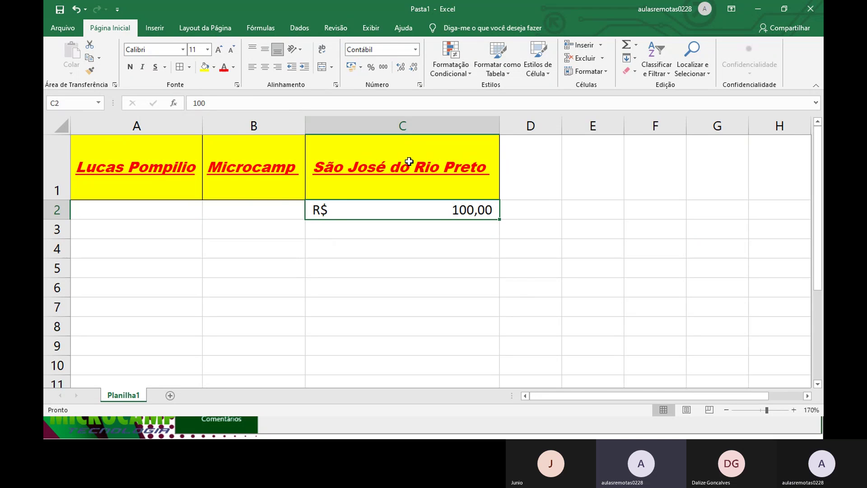
key(ctrl+z)
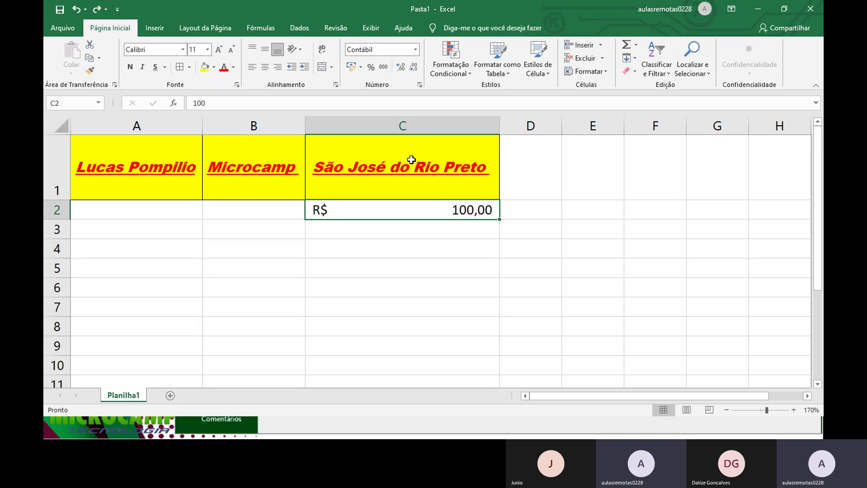
click(75, 9)
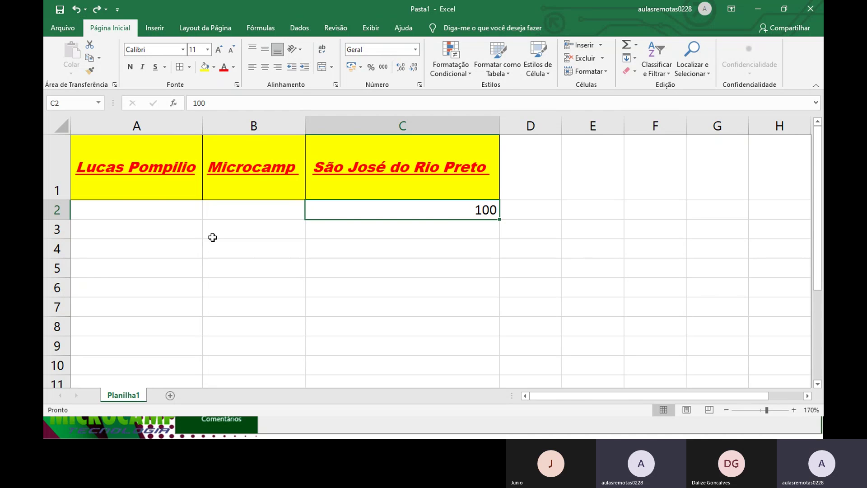
click(257, 275)
Step: Page through the PowerPoint lesson to the 'Atalhos do Excel' shortcuts slide, then return to Pasta1 in Excel
key(alt+Tab)
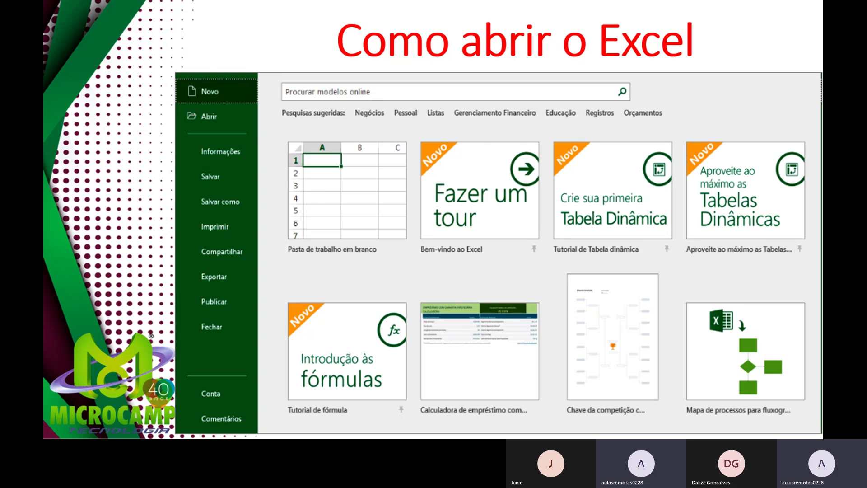
key(Right)
key(Right)
key(Right)
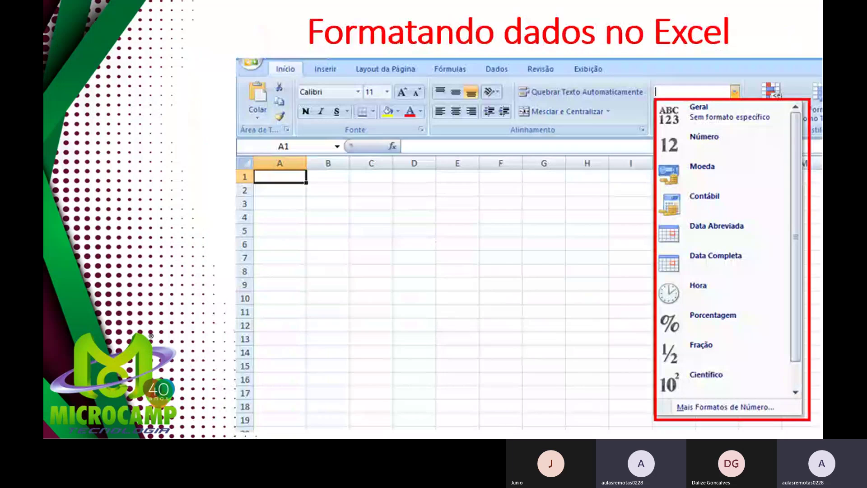
key(Right)
key(Right)
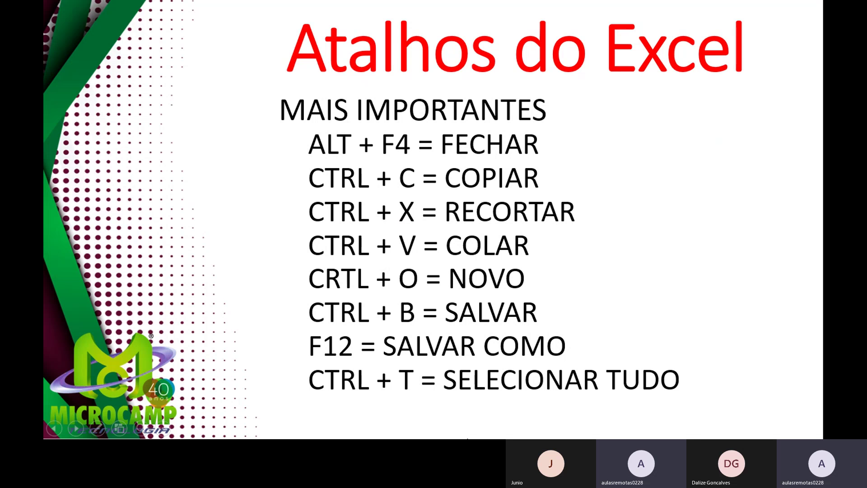
key(alt+Tab)
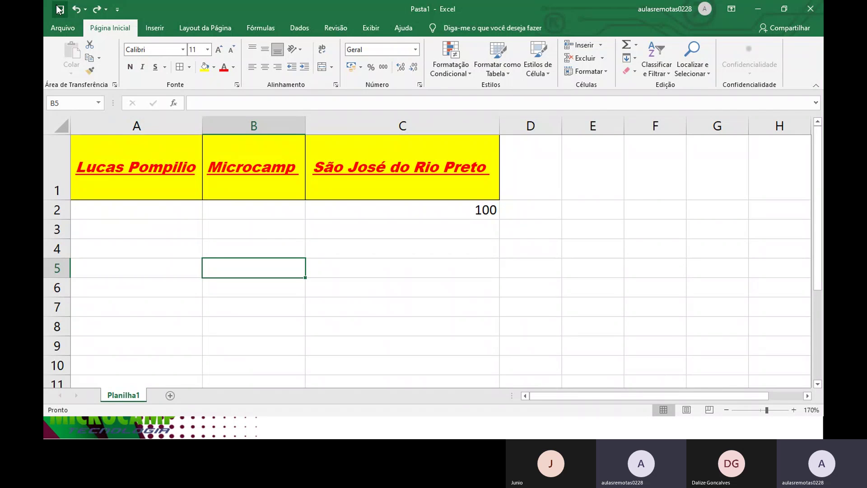
Step: Bring up the Salvar como dialog with F12, proposing Pasta1 as an Excel workbook in Documentos
click(55, 33)
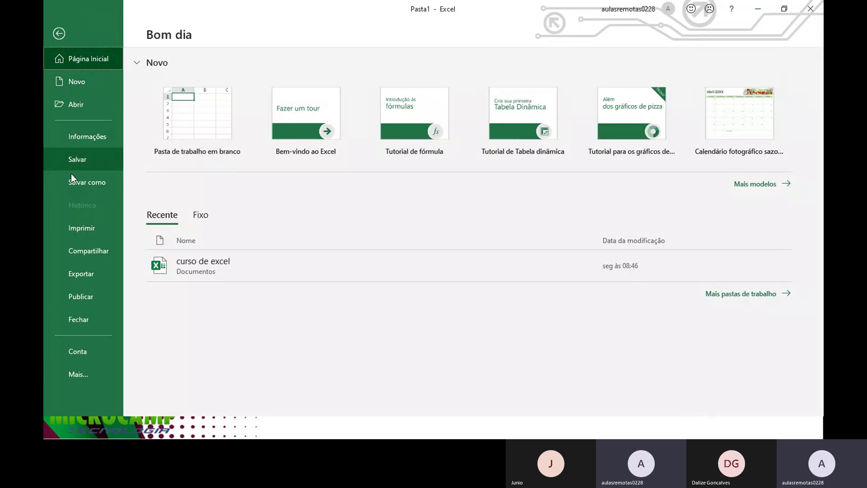
click(59, 33)
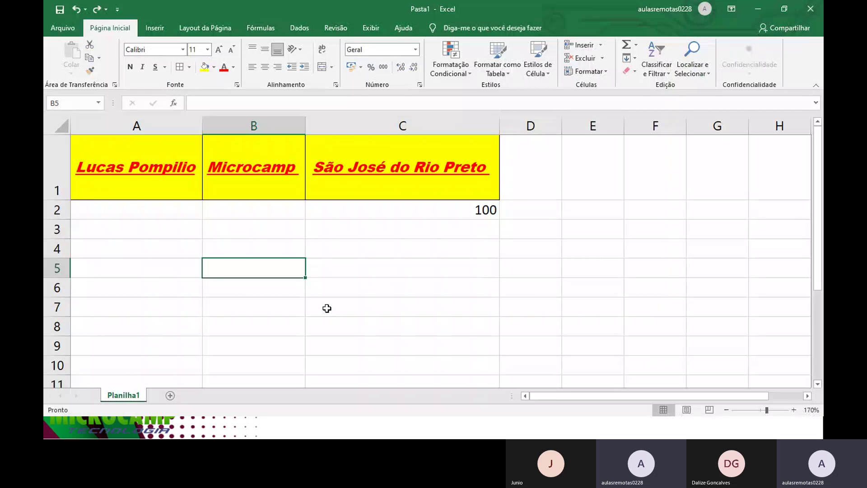
key(F12)
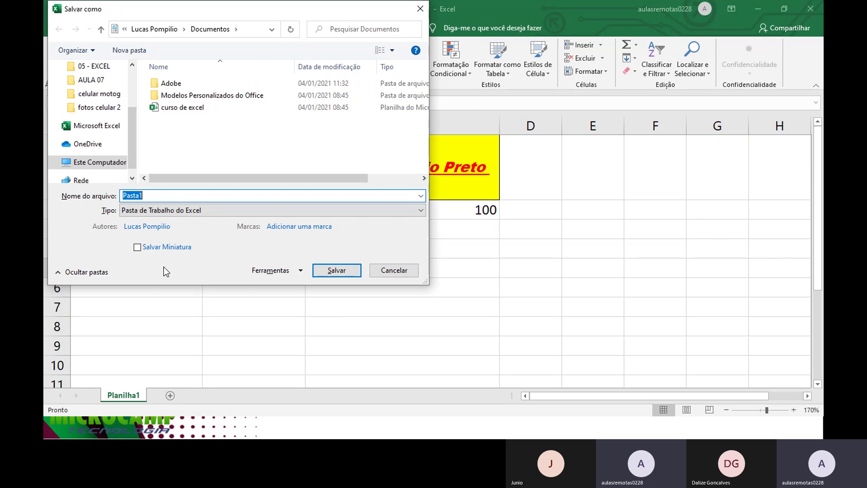
Step: Cancel Salvar como without saving and move to the PowerPoint 'Ex.01' exercise slide
click(418, 270)
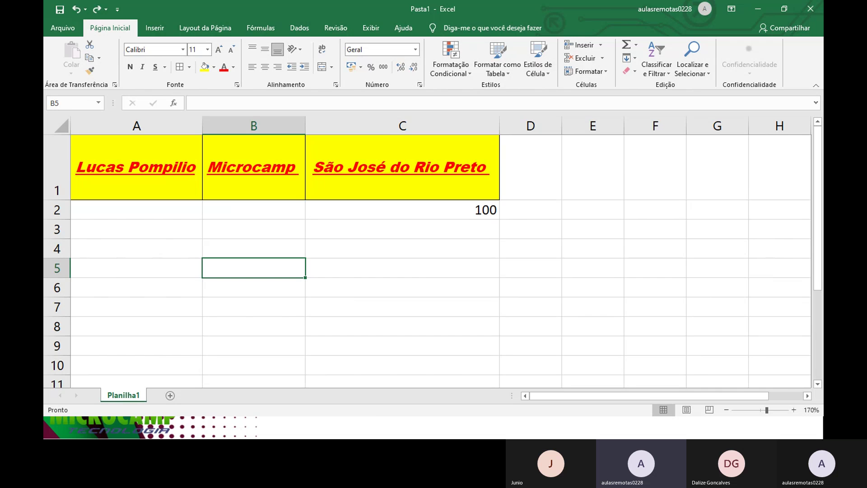
key(alt+Tab)
key(Right)
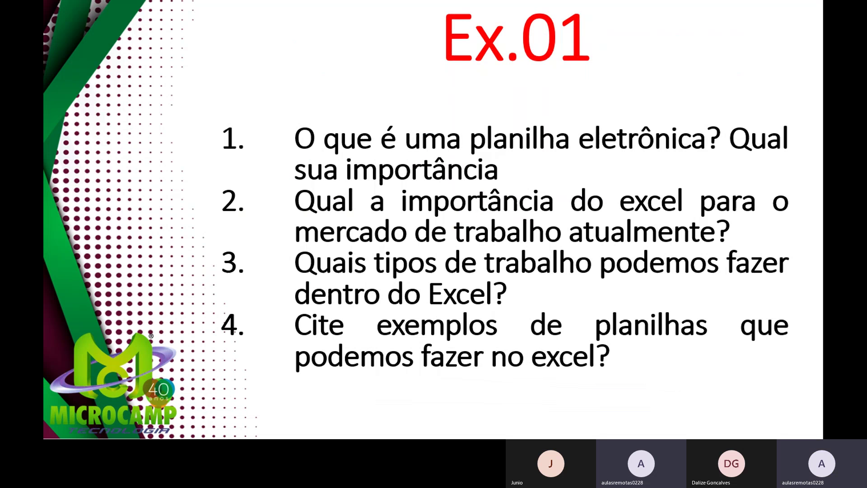
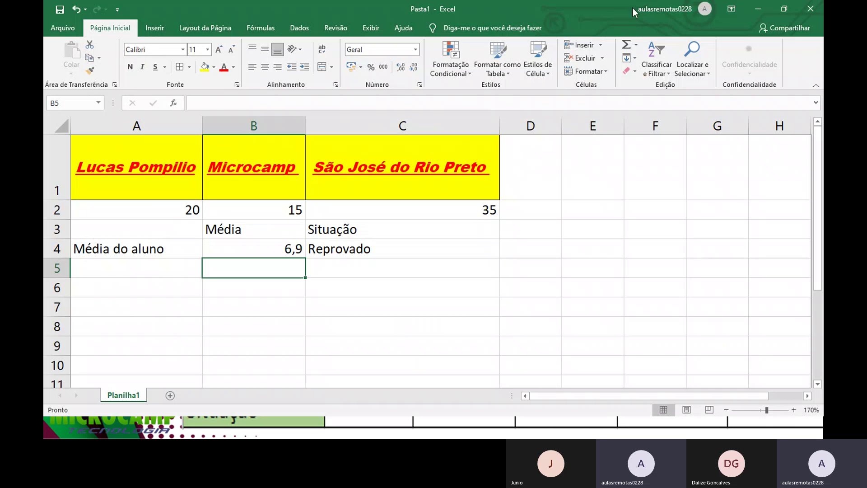
Step: Add a new worksheet and enter the title Boletim Escolar in A1
click(171, 395)
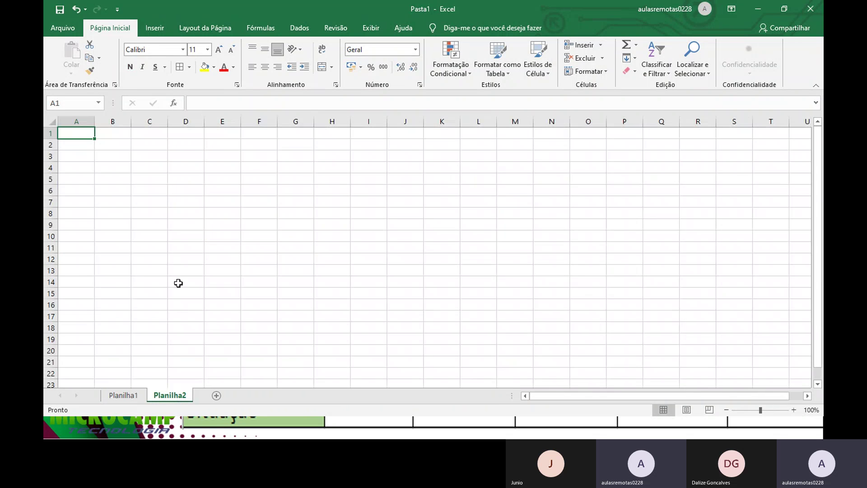
text(B)
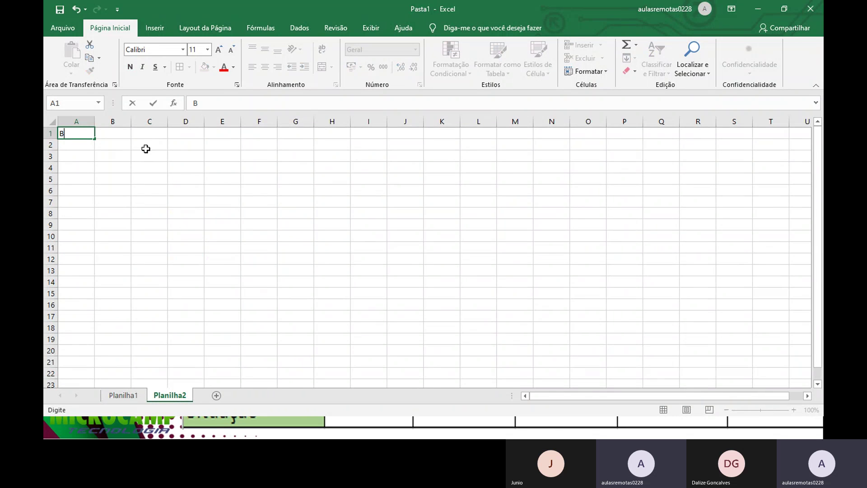
text(oletim Escolar)
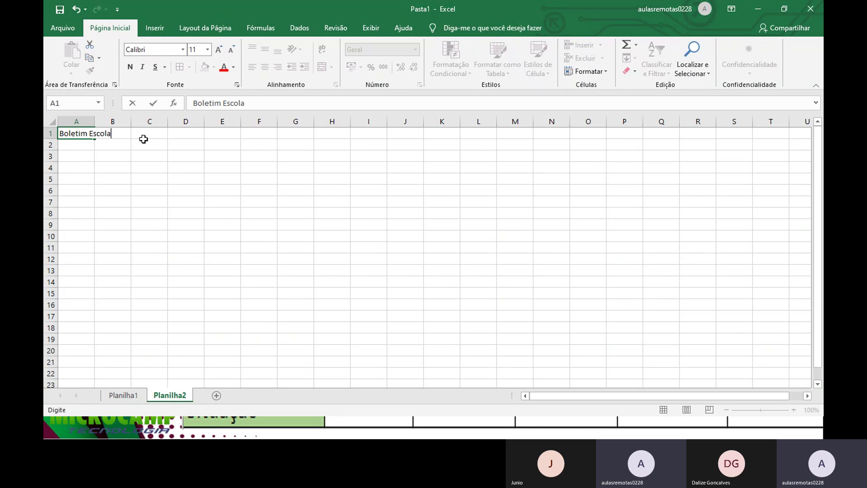
key(Return)
Step: Enter the headers Matéria, Ciências, Geografia and História across row 2
text(Matéria)
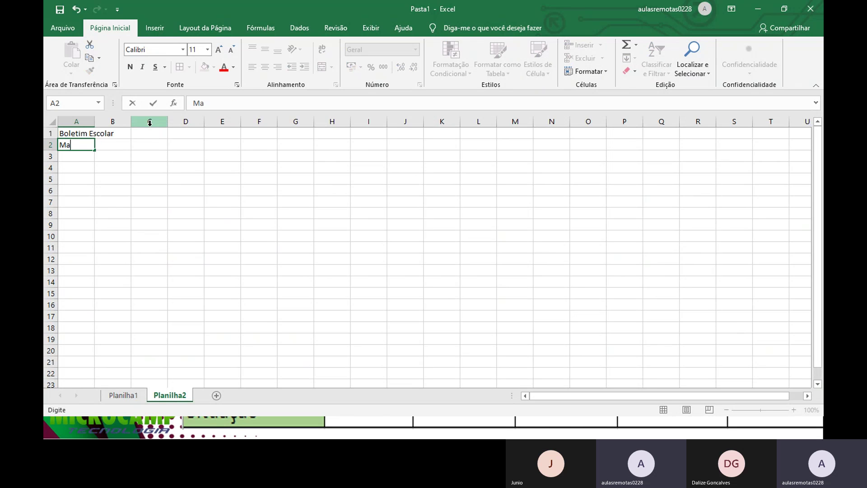
key(Tab)
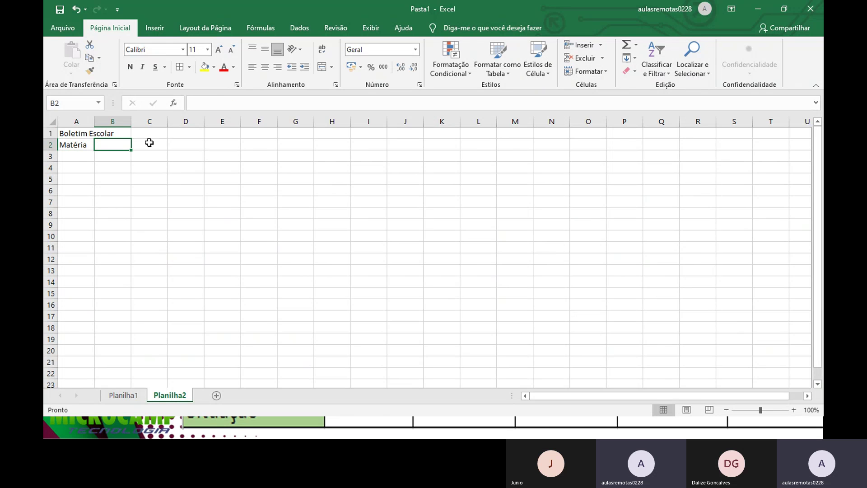
text(Ci)
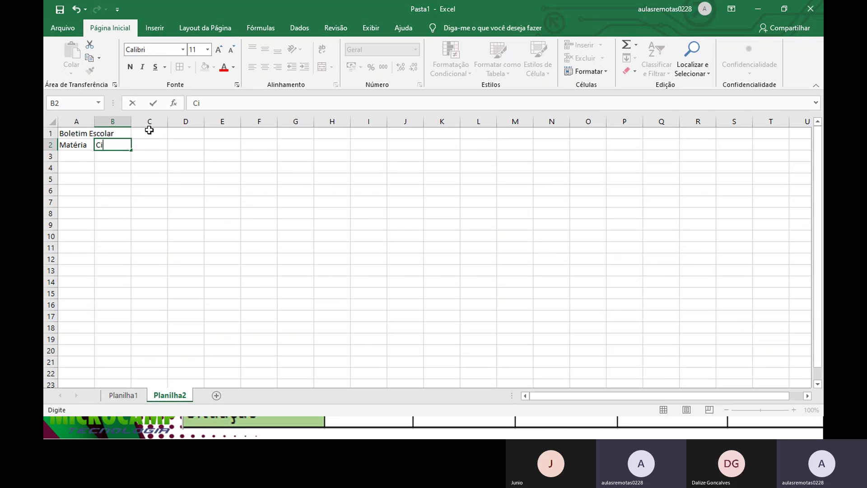
text(ências)
click(148, 145)
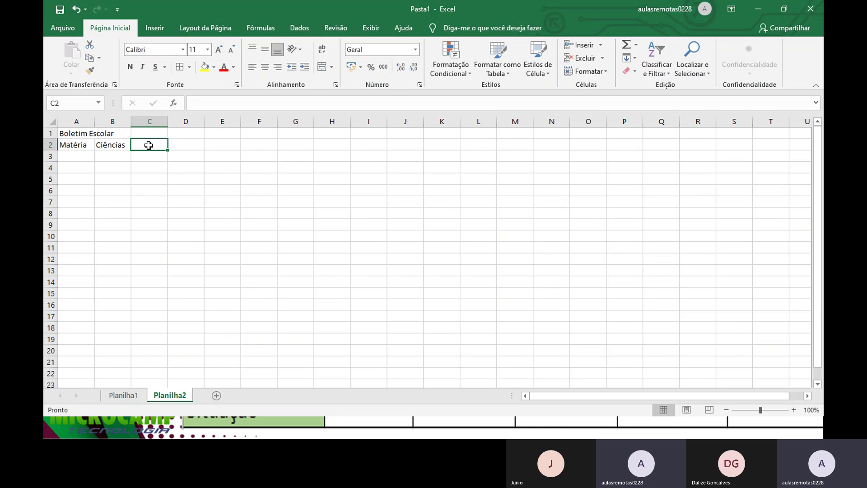
text(Geoga)
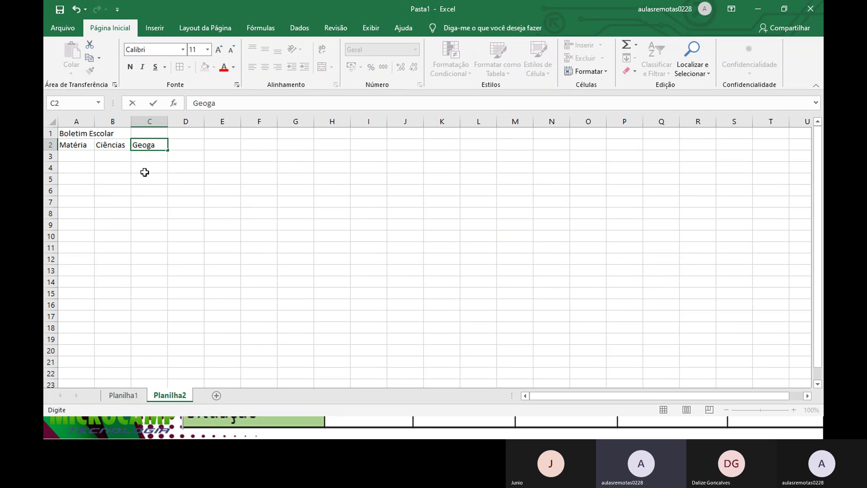
key(BackSpace)
text(rafia)
key(Tab)
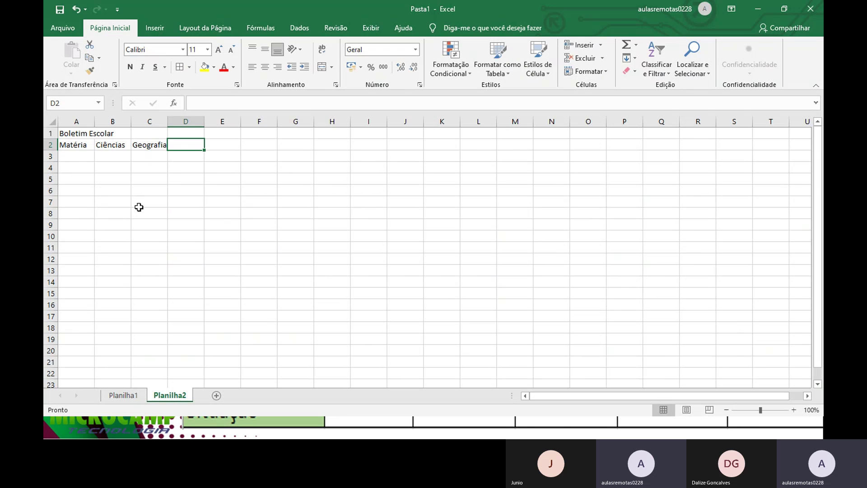
text(Hist)
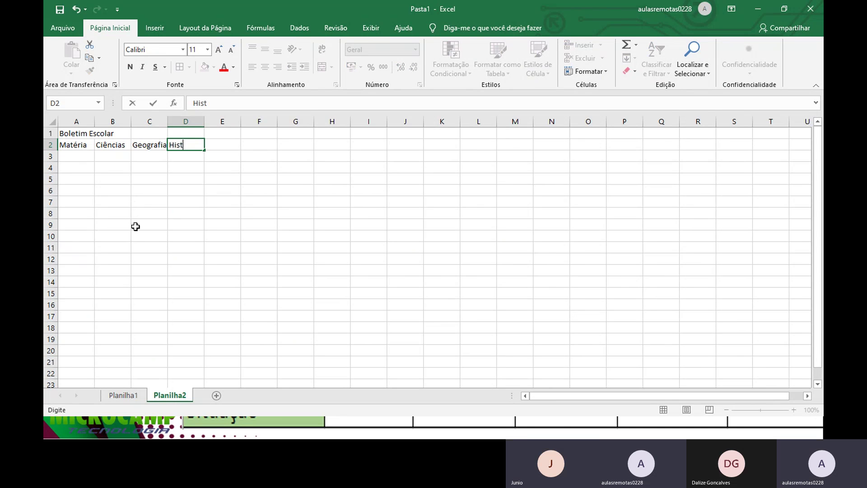
text(ória)
key(Tab)
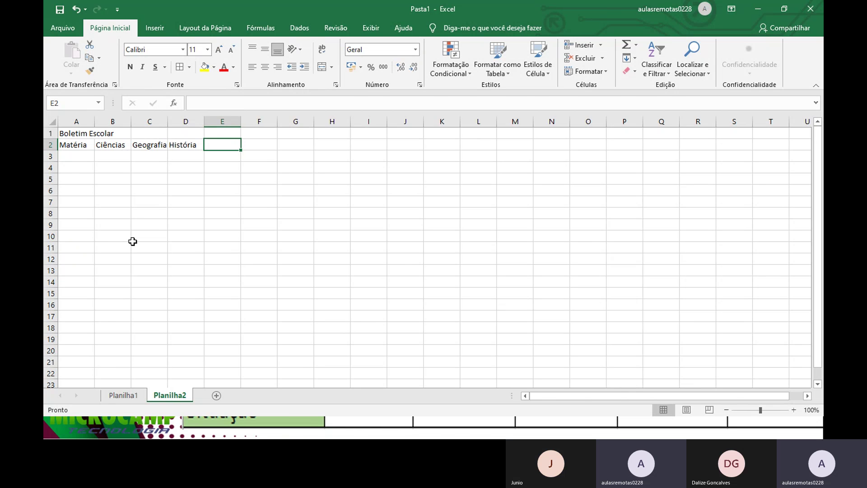
Step: Finish row 2 with Matemática and Português, then start A3 with 1º Bimestr
key(alt+Tab)
key(alt+Tab)
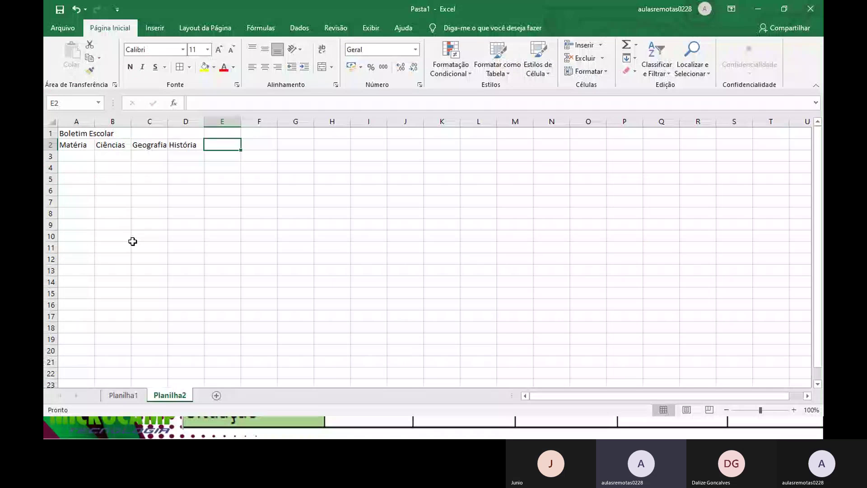
text(Mate)
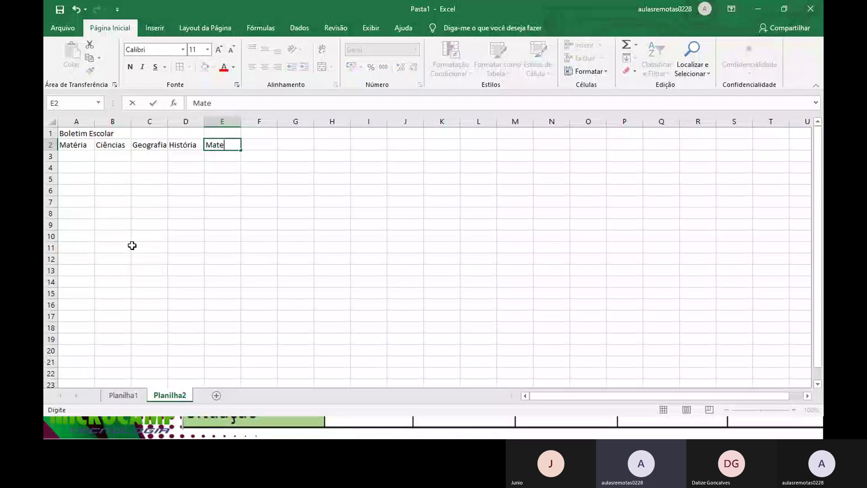
text(mática)
key(Tab)
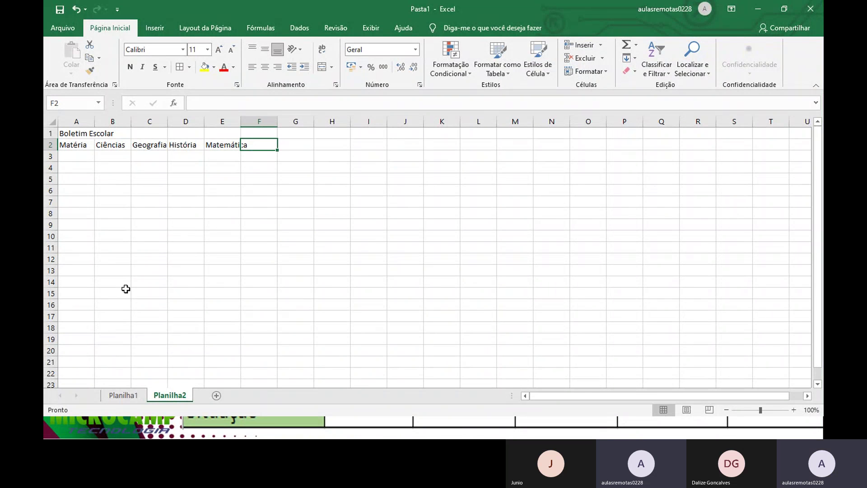
text(Portug)
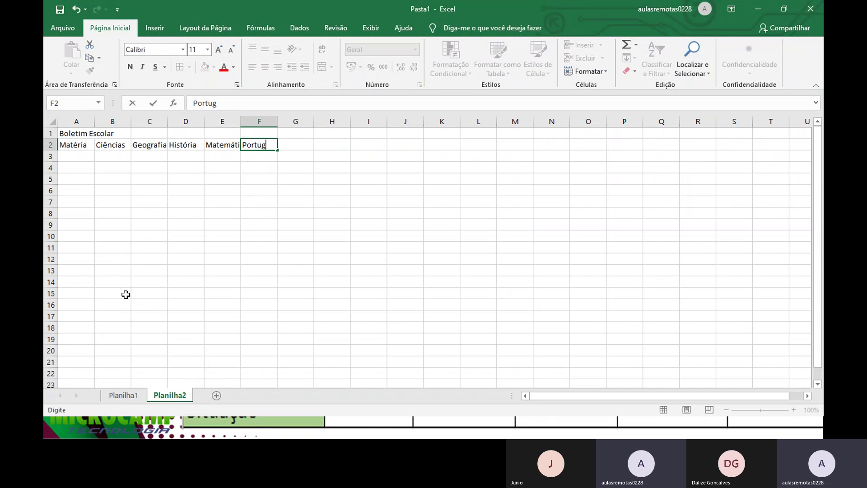
text(uês)
key(Return)
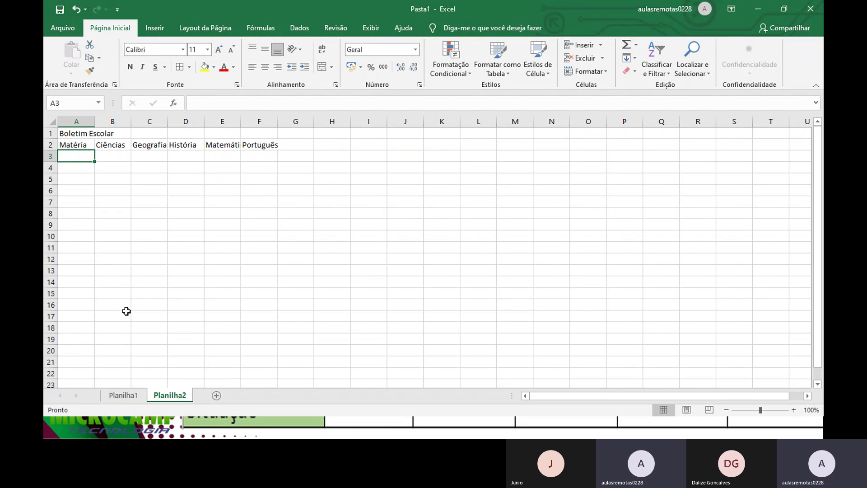
text(1º)
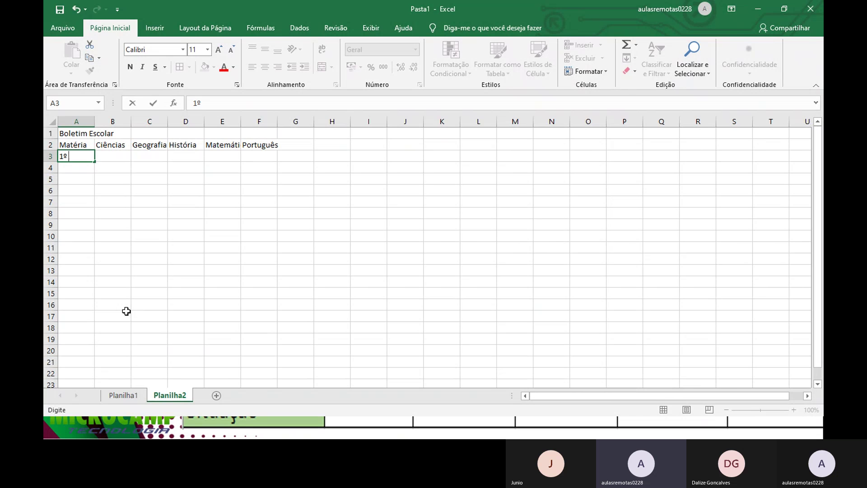
text( Bimestr)
Step: Enter 2º Bimestre in A4 and correct A3 to read 1º Bimestre
key(Return)
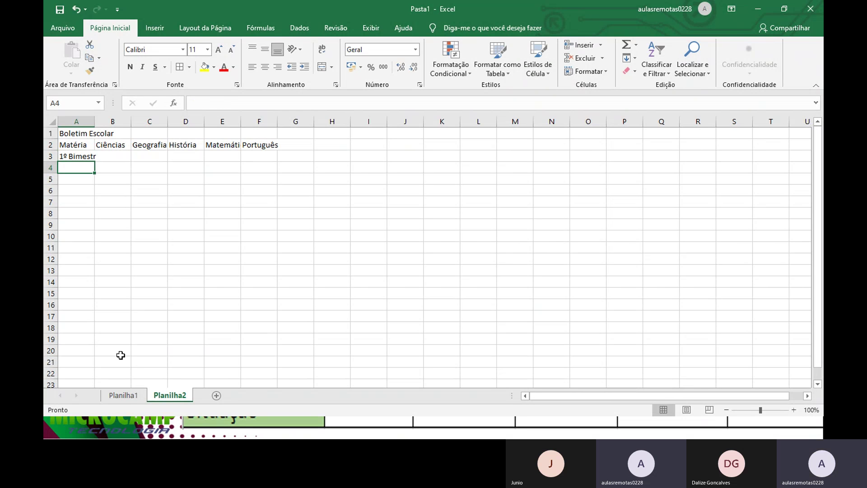
text(2)
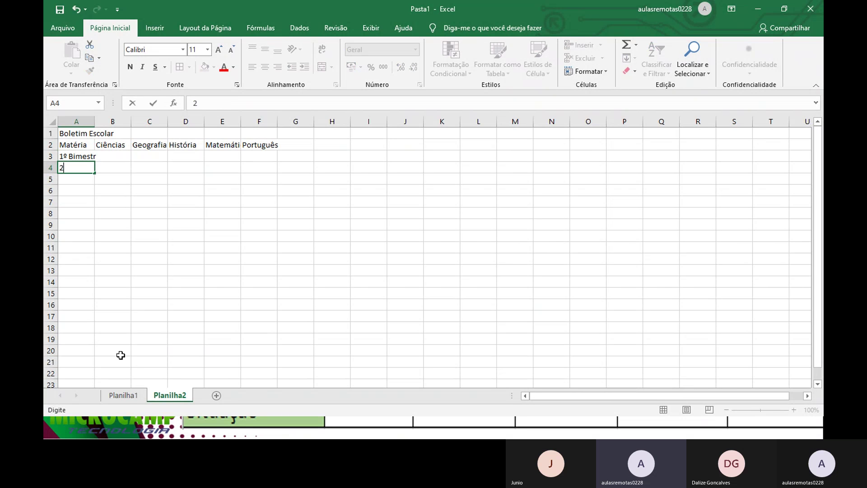
text(º Bimestre)
key(Return)
key(Up)
key(Up)
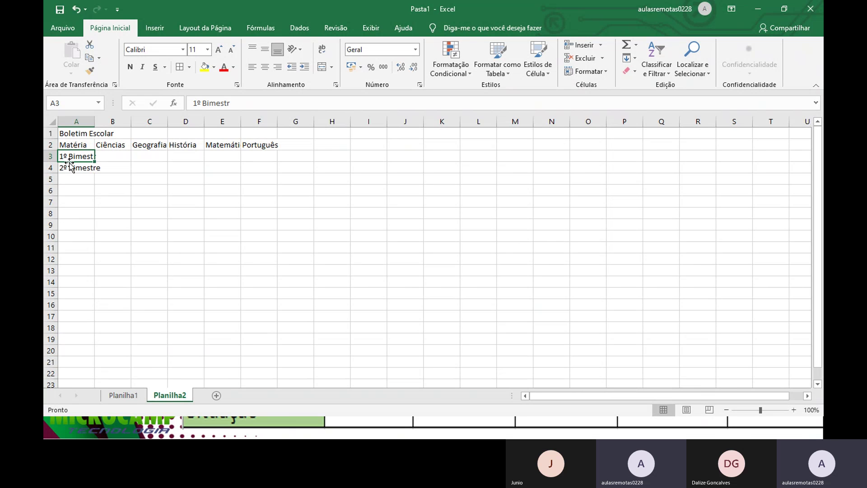
double_click(91, 157)
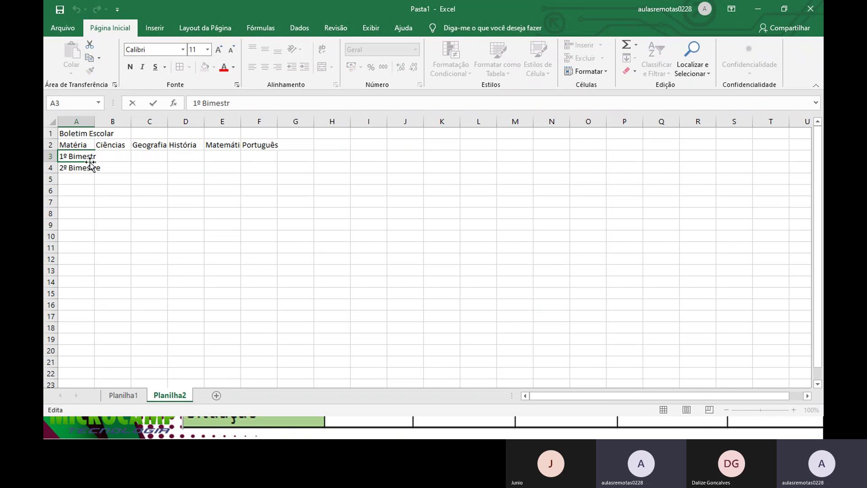
click(79, 201)
click(85, 157)
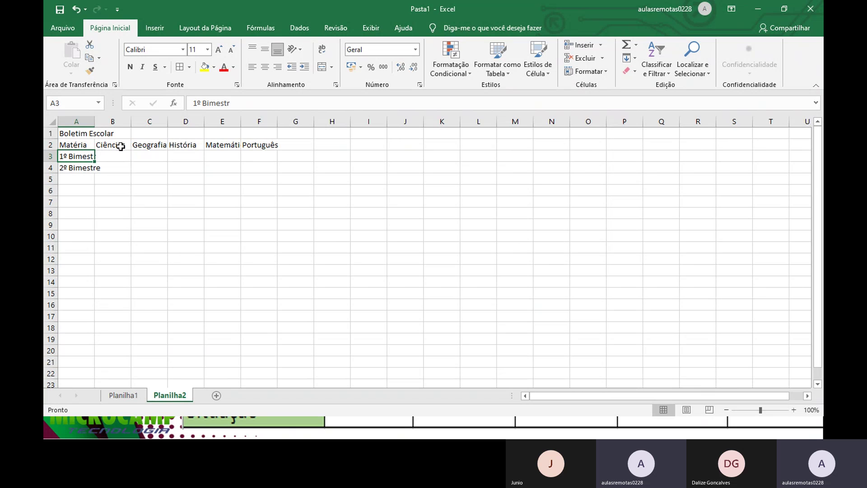
click(245, 104)
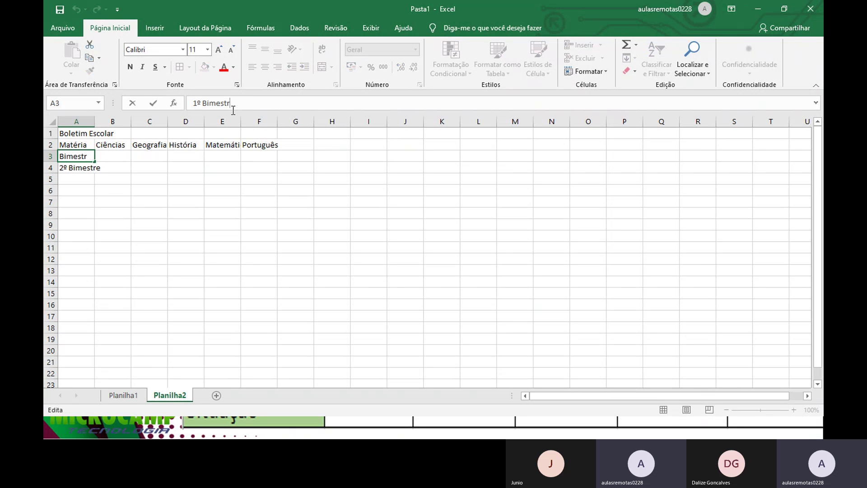
text(e)
key(Return)
key(Return)
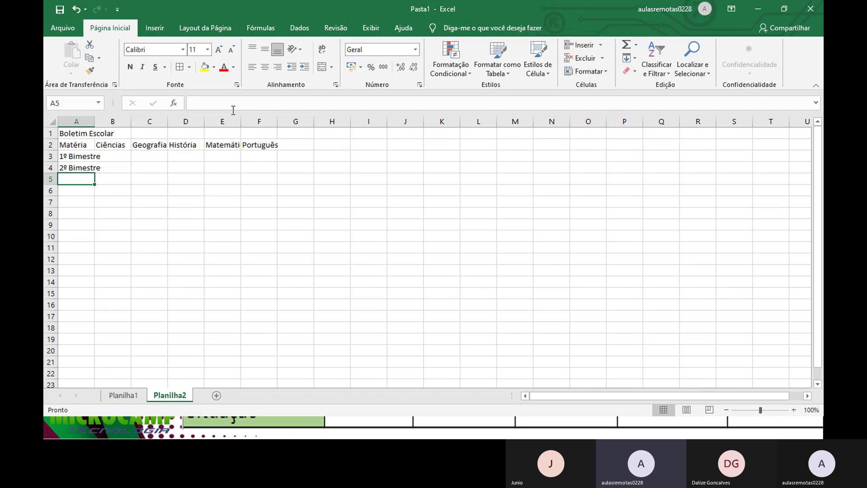
Step: Add 3º Bimestre and 4º Bimestre in A5 and A6
text(3º Bim)
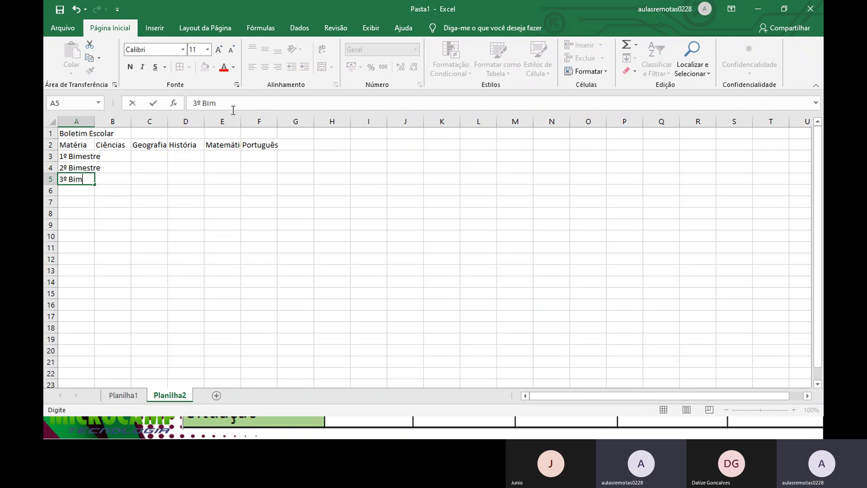
text(estre)
key(Return)
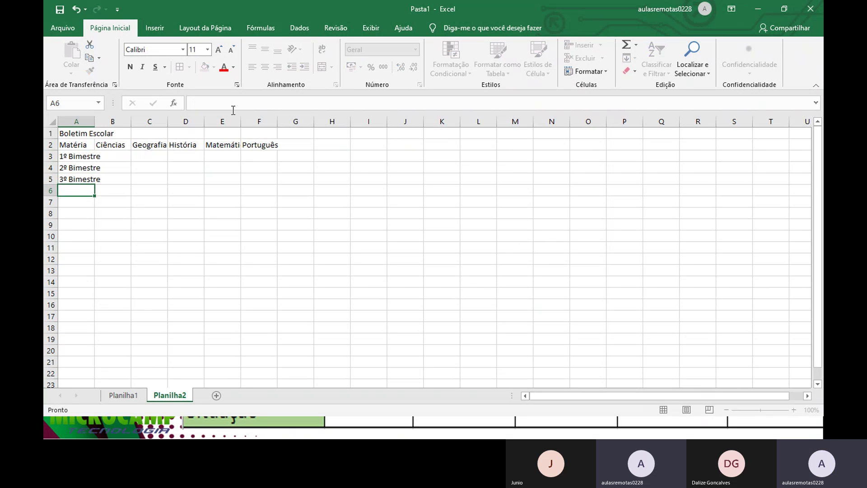
text(4º Bimestre)
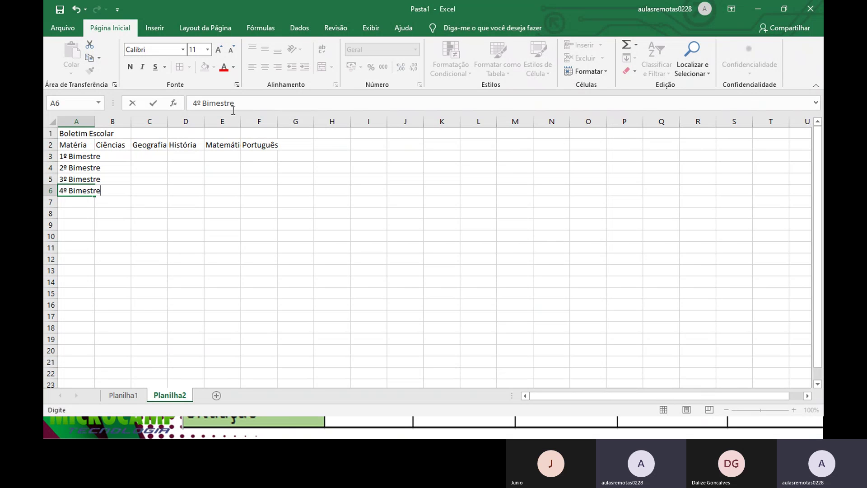
key(Return)
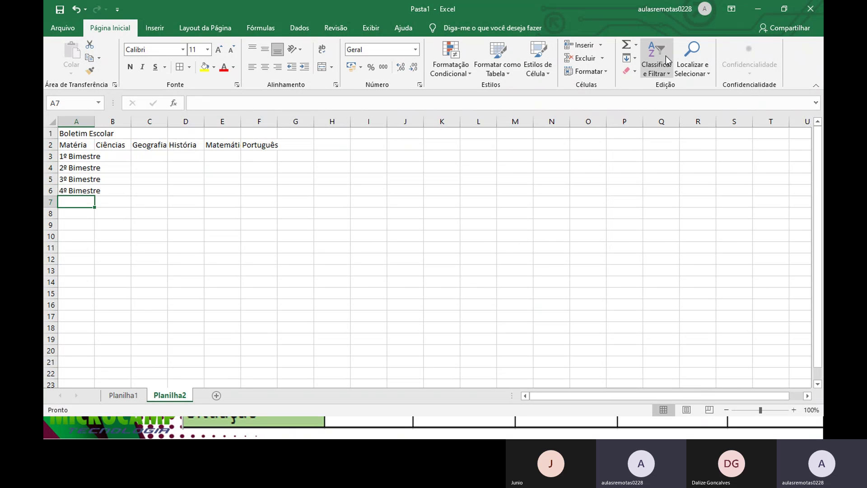
Step: Label A7 Média Final and A8 Situação
click(121, 148)
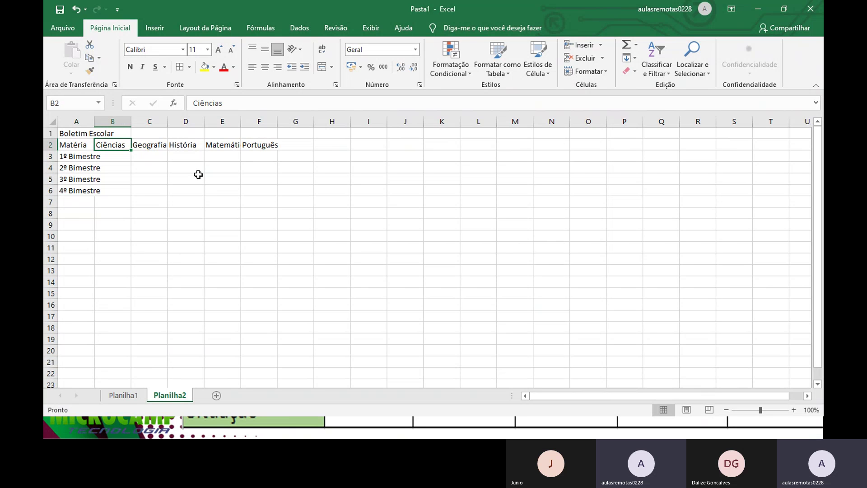
key(Down)
key(Down)
key(Down)
key(Down)
key(Left)
key(Down)
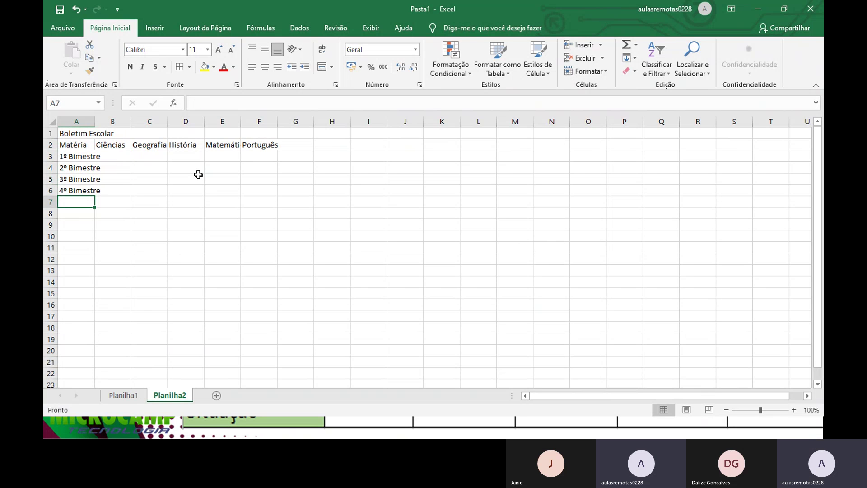
text(Média)
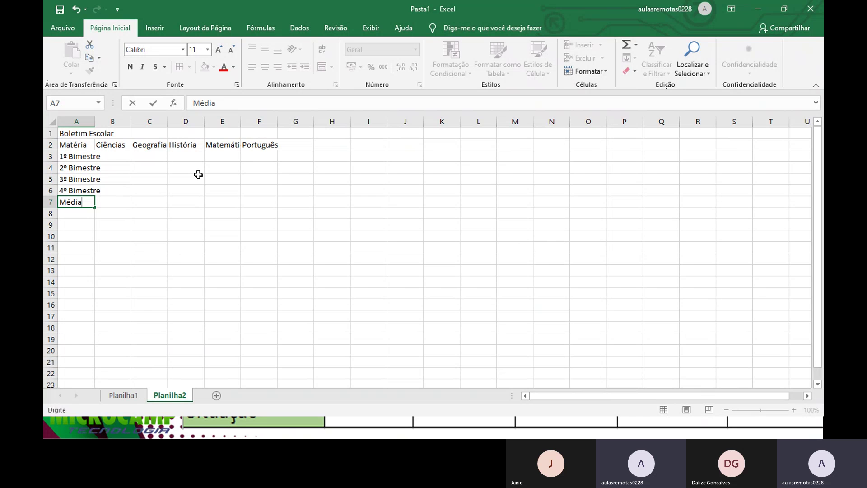
text( Final)
key(Return)
text(S)
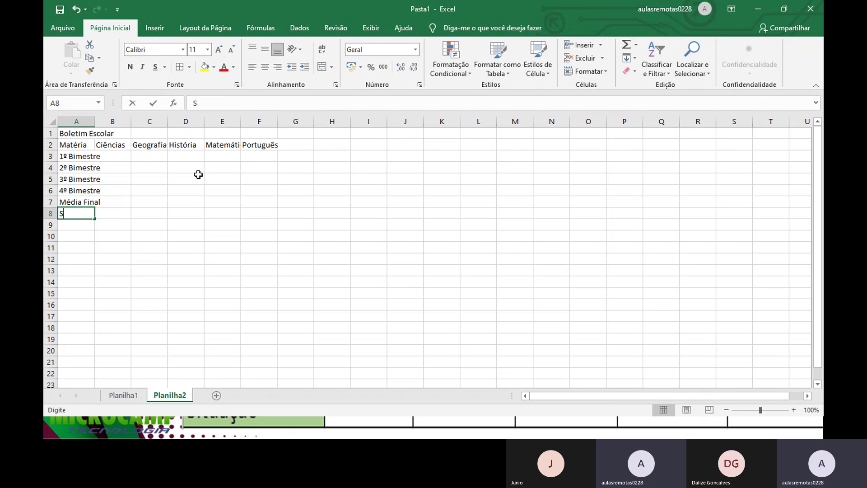
text(ituação)
key(Return)
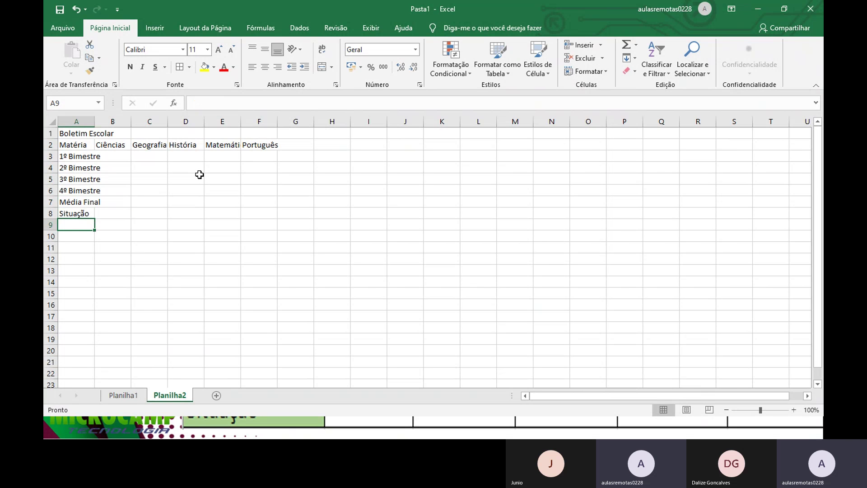
Step: AutoFit column A to show Boletim Escolar and all row labels, then go to B3
double_click(93, 122)
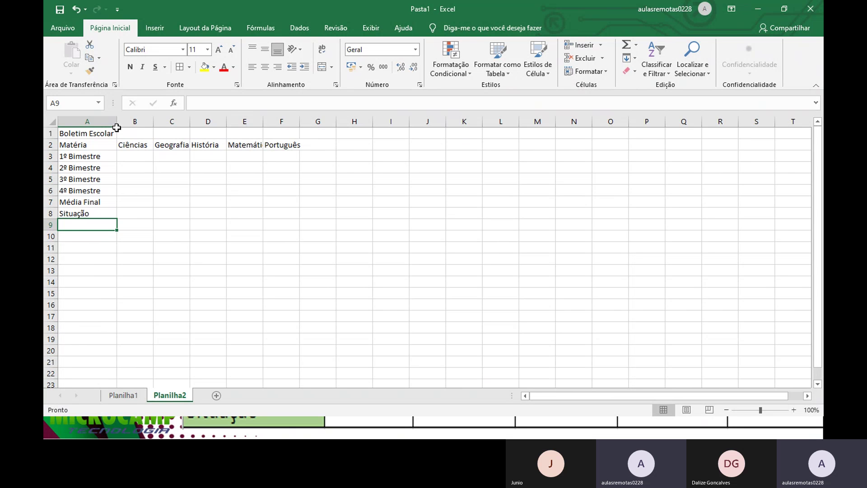
key(Up)
key(Up)
key(Up)
key(Up)
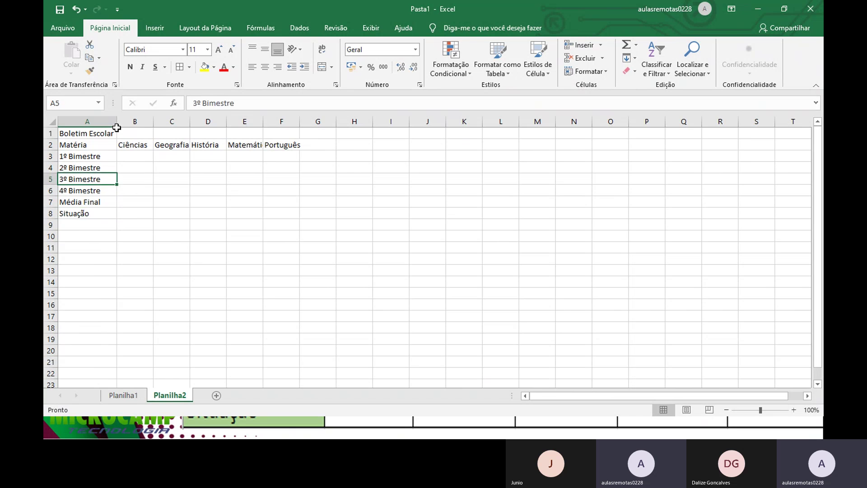
key(Up)
key(Right)
key(Up)
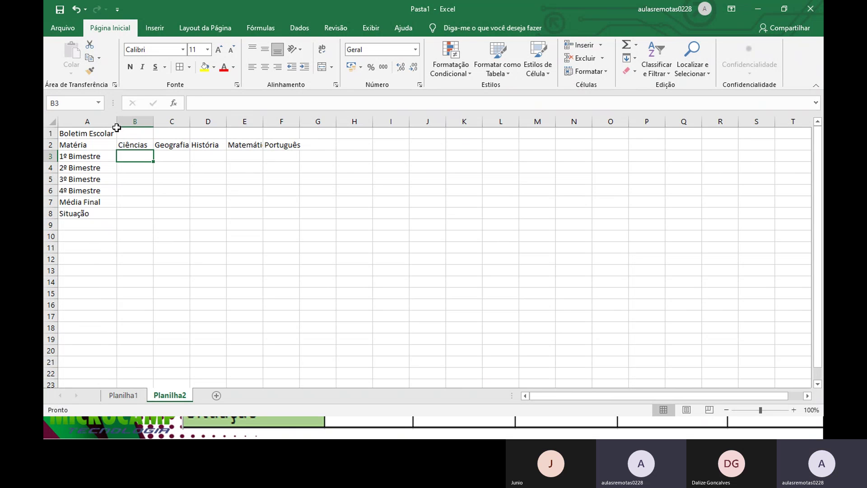
Step: Enter the Ciências grades 9, 9,5, 8,5 and 8 in B3:B6
text(9)
key(Return)
text(9,)
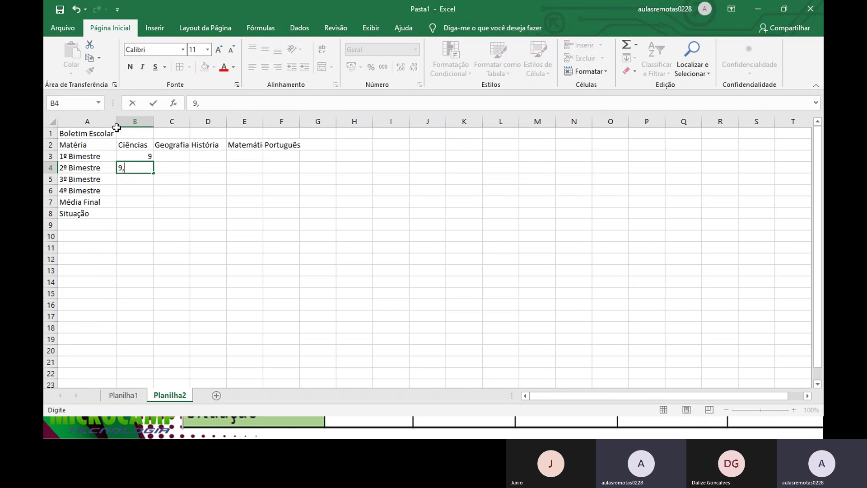
text(5)
key(Return)
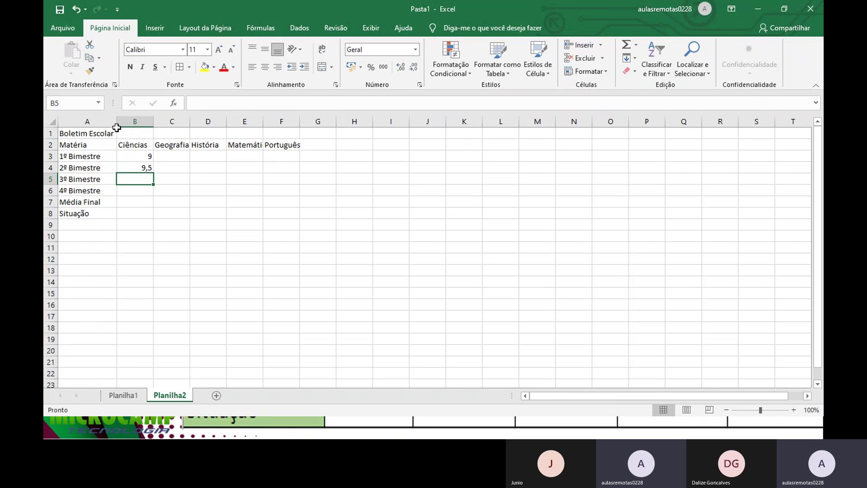
text(8,5)
key(Return)
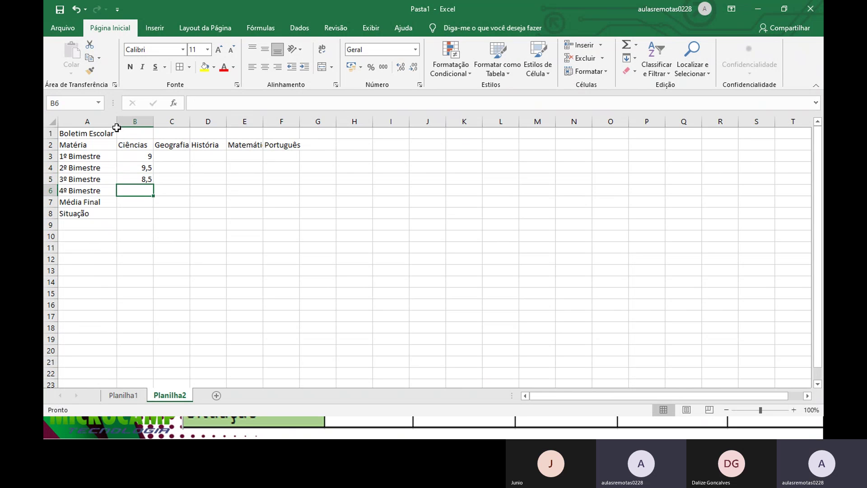
text(8)
key(Return)
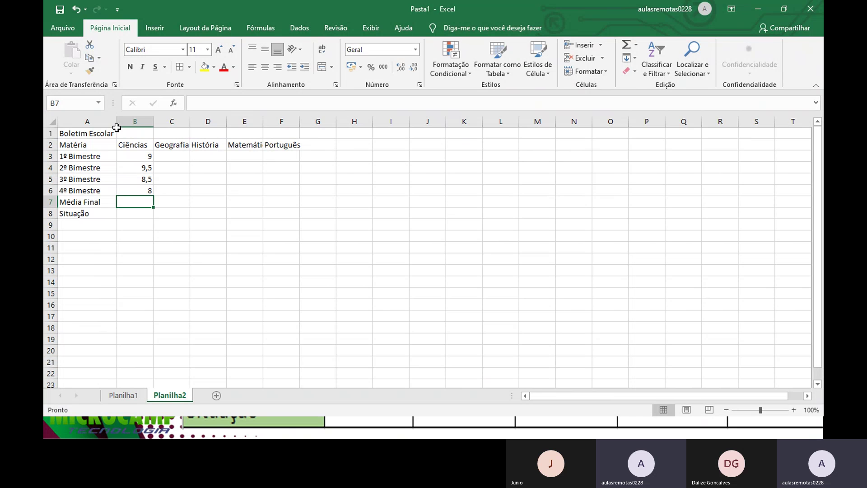
key(Up)
key(Up)
key(Up)
key(Right)
key(Up)
key(Up)
key(Down)
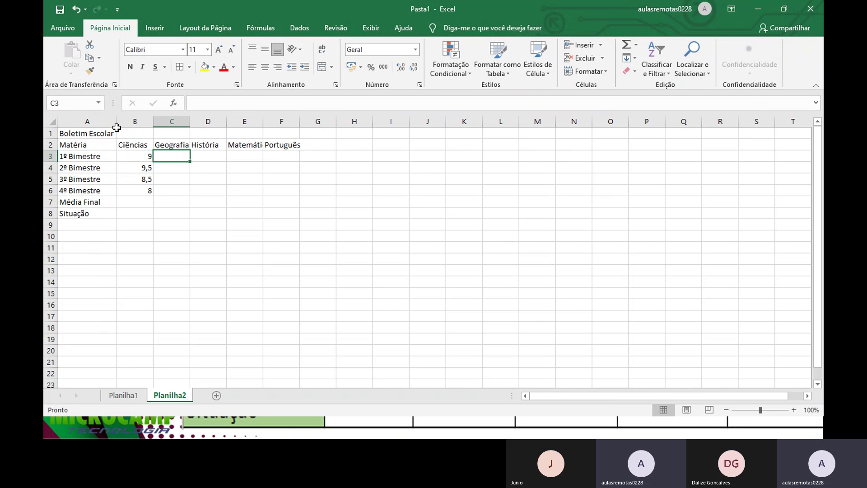
Step: Fill row 3 for Geografia through Português with 5, 7, 9 and 10
text(5)
key(Tab)
text(7)
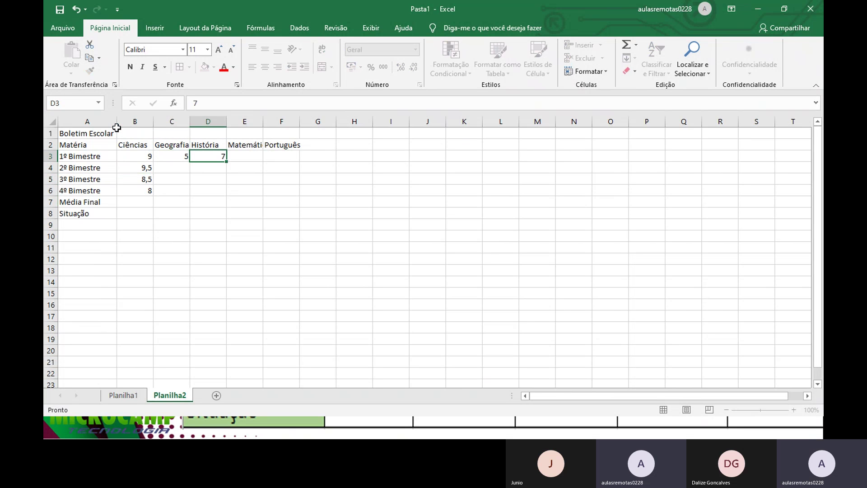
key(Tab)
text(9)
key(Tab)
text(10)
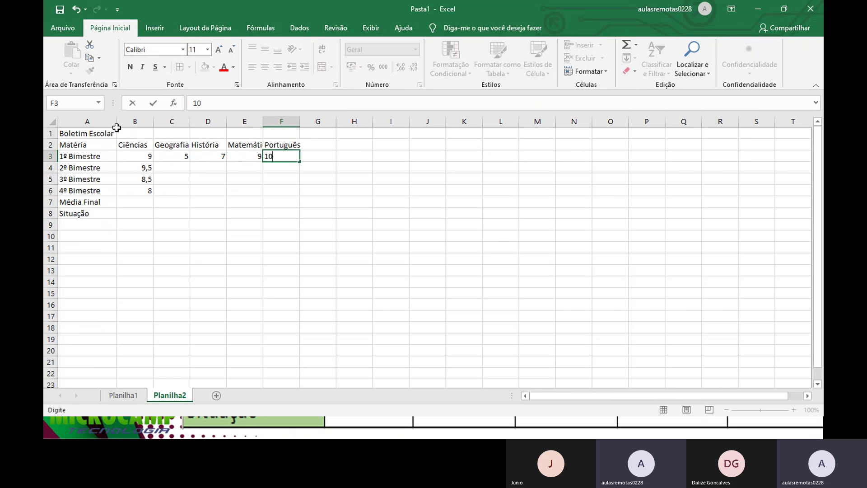
key(Return)
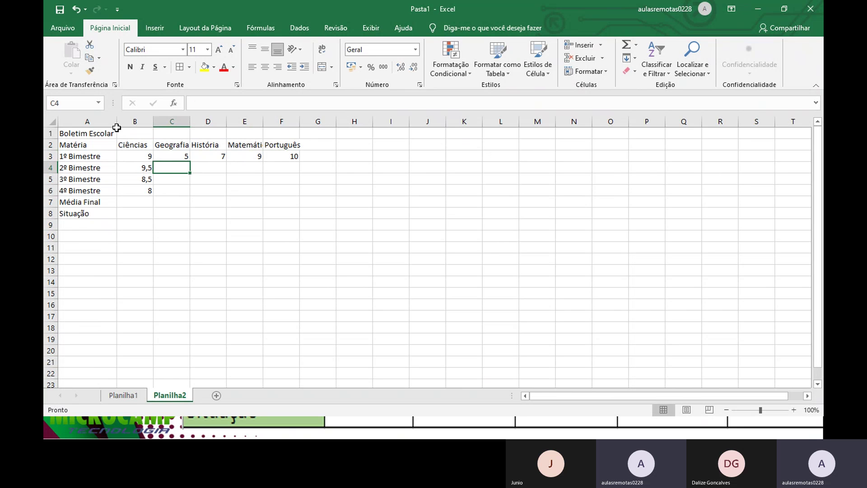
Step: Fill row 4 in C4:F4 with 4,5, 4,5, 10 and 8
text(4,5)
key(Tab)
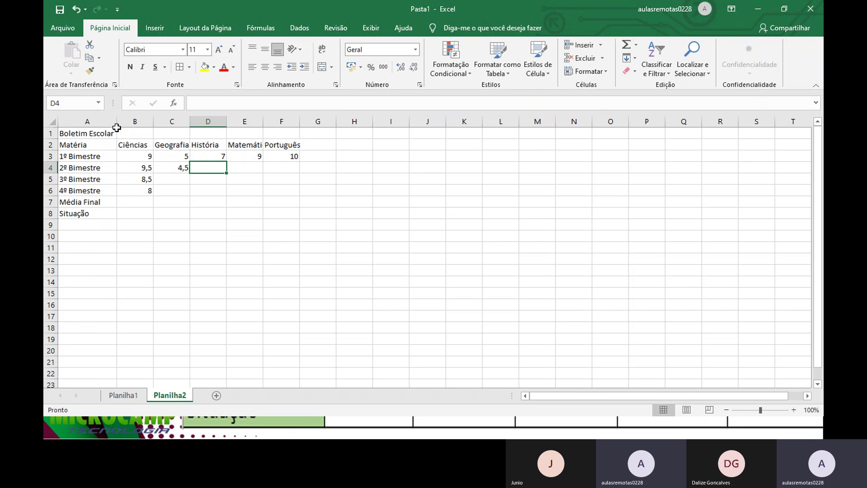
text(4,5)
key(Tab)
text(10)
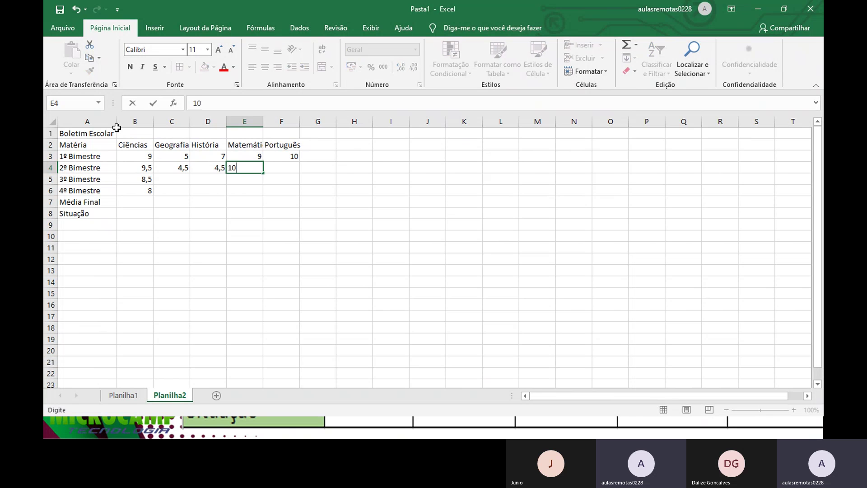
key(Tab)
text(8)
key(Return)
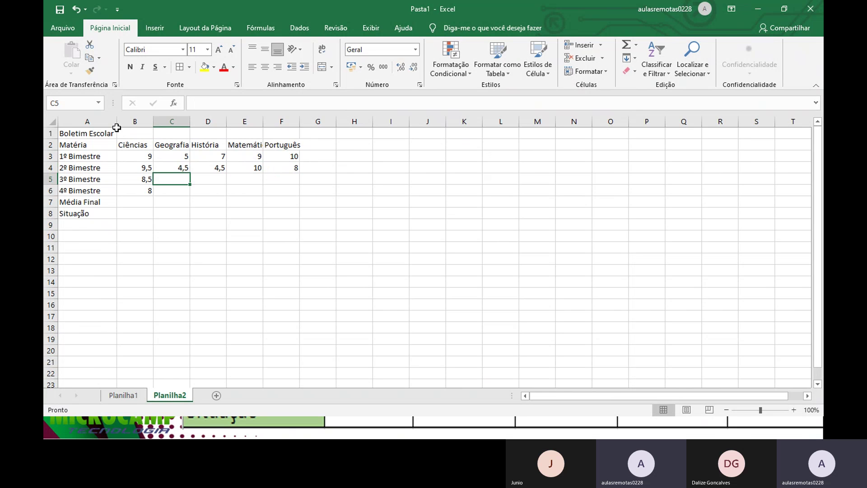
Step: Fill row 5 in C5:F5 with 6, 8,5, 9,5 and 9,5
text(6)
key(Tab)
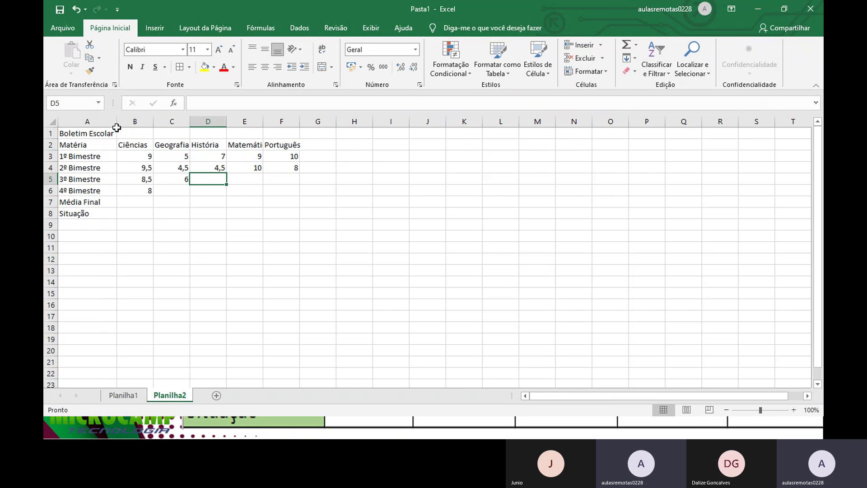
text(8,5)
key(Tab)
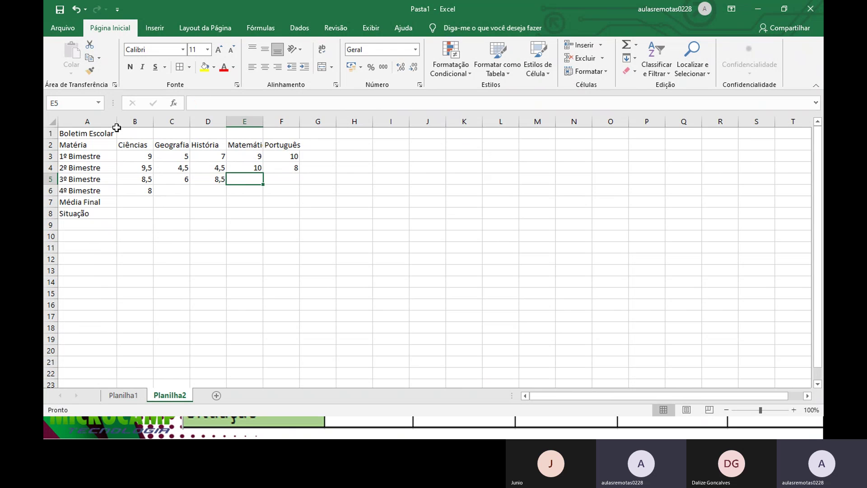
text(9,5)
key(Tab)
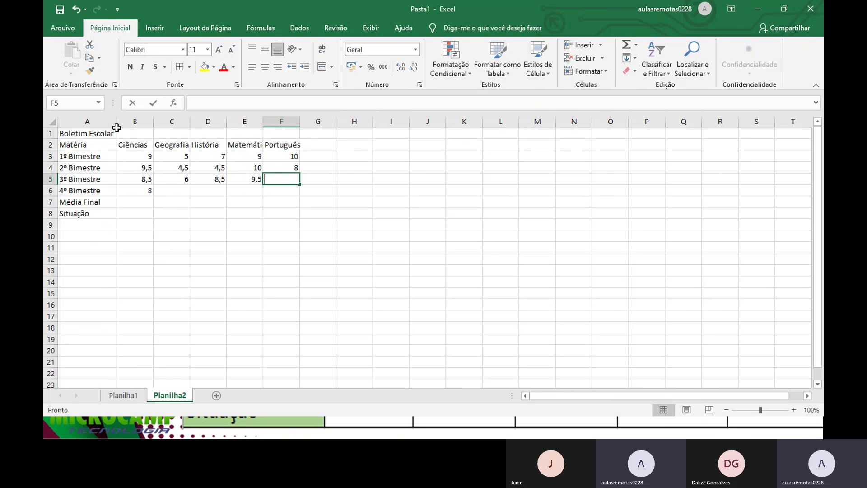
text(9,5)
key(Return)
Step: Fill row 6 in C6:F6 with 9, 4, 9 and 10
text(9)
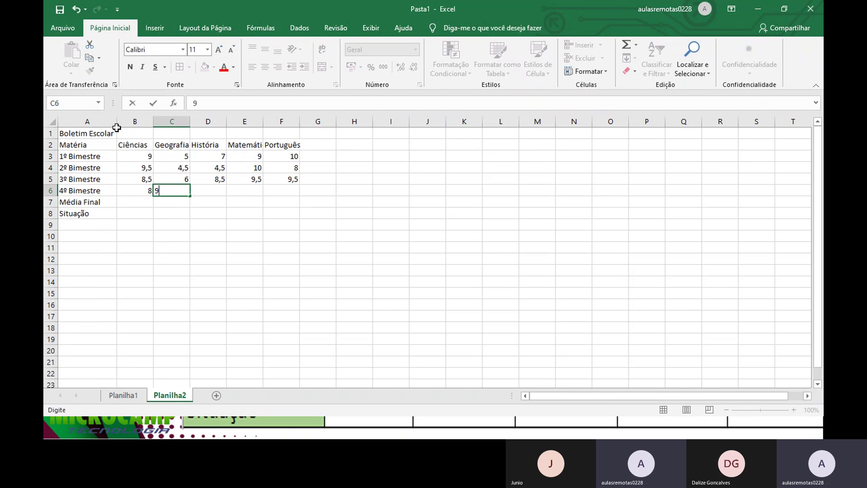
key(Tab)
text(4)
key(Tab)
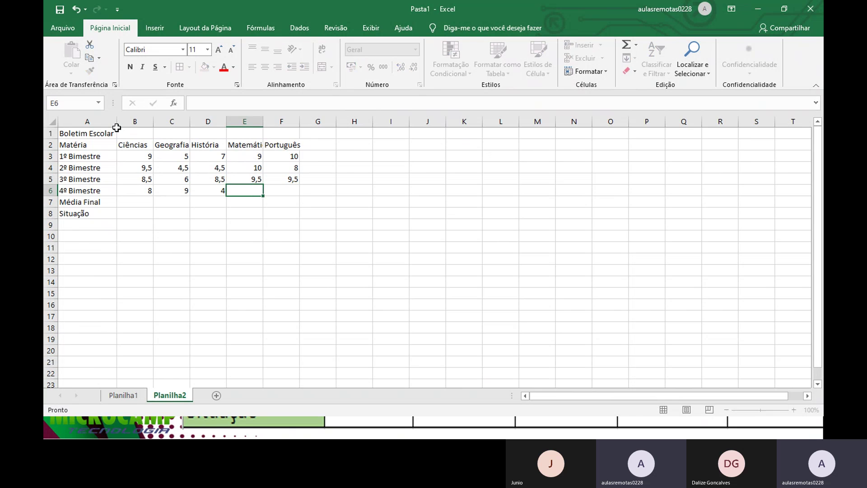
text(9)
key(Tab)
text(0)
key(Return)
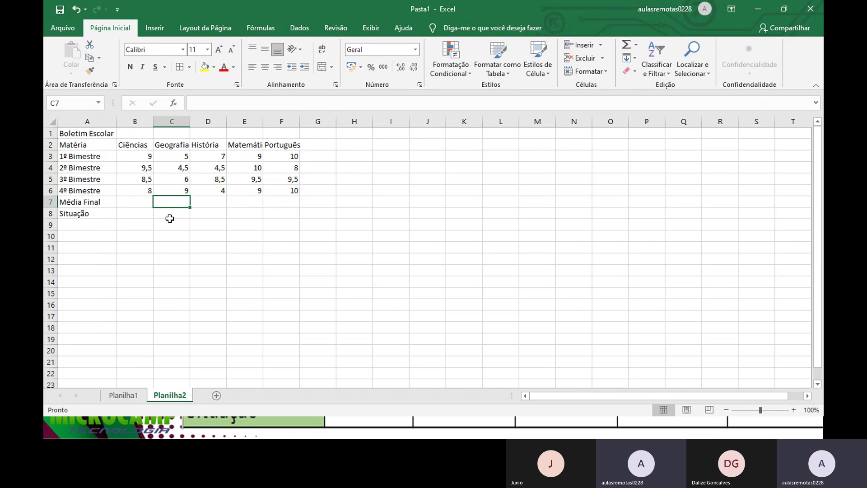
Step: Re-enter 9 in B3 and format it as a number with one decimal place
click(138, 170)
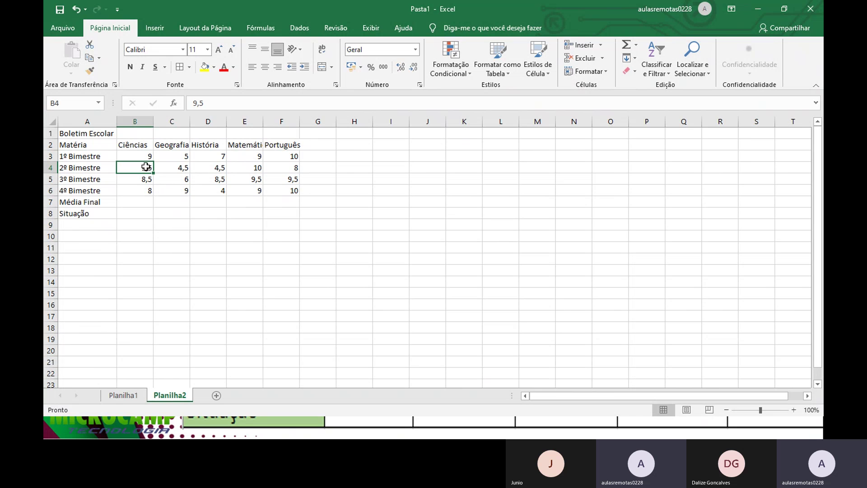
click(146, 153)
text(9)
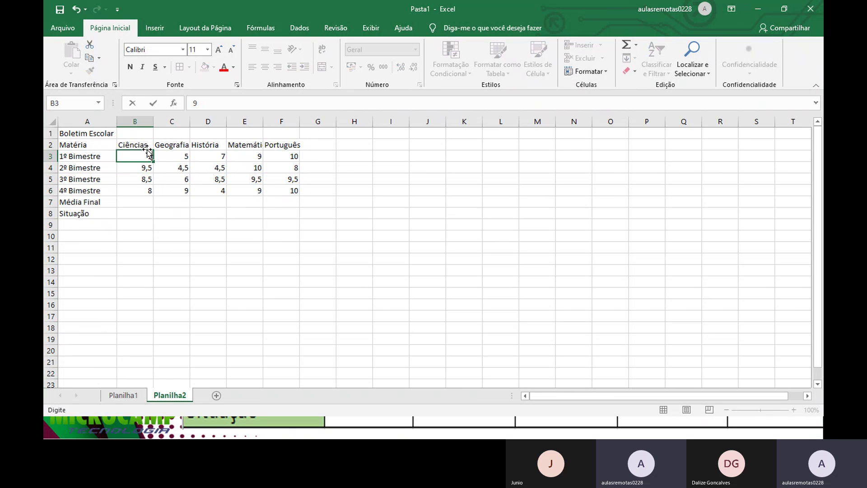
key(Return)
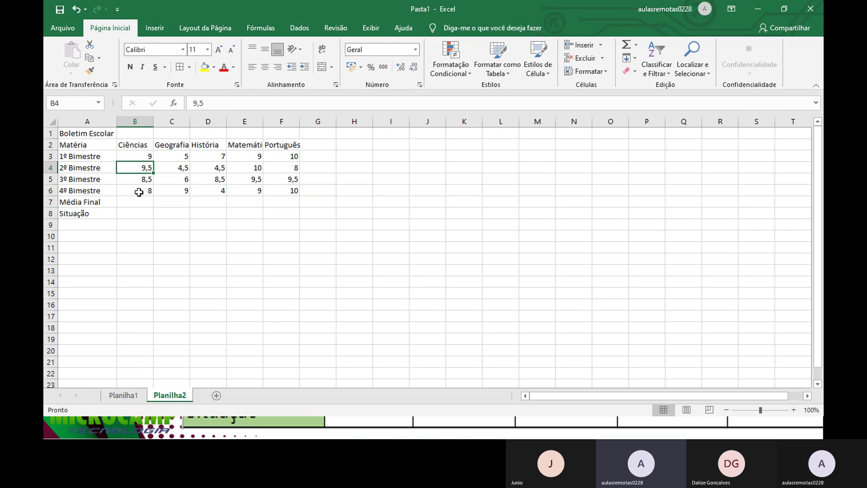
click(140, 162)
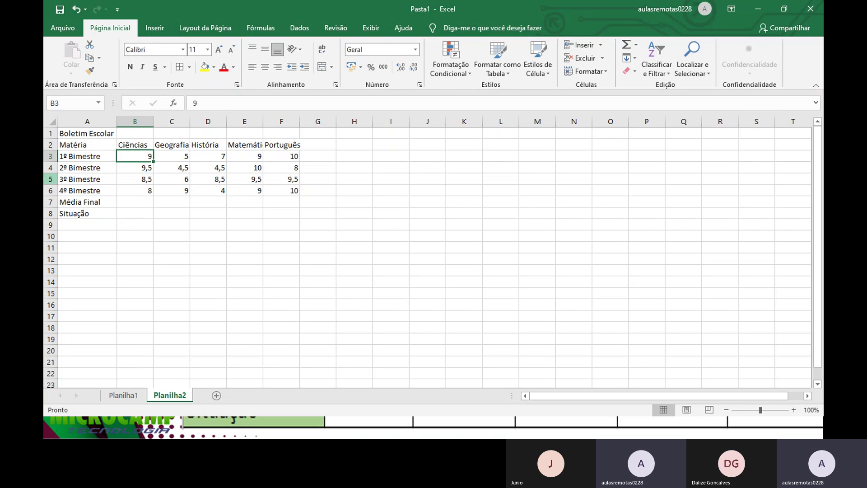
double_click(405, 70)
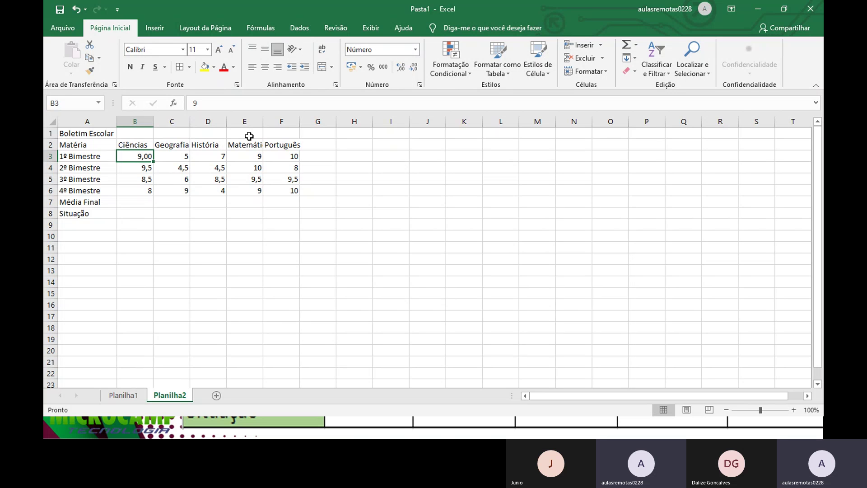
click(413, 68)
Step: Apply Número format with one decimal place to C3:E3 and B4:F6
mouse_move(181, 158)
mouse_down()
mouse_move(284, 155)
mouse_move(208, 168)
mouse_move(180, 154)
mouse_up()
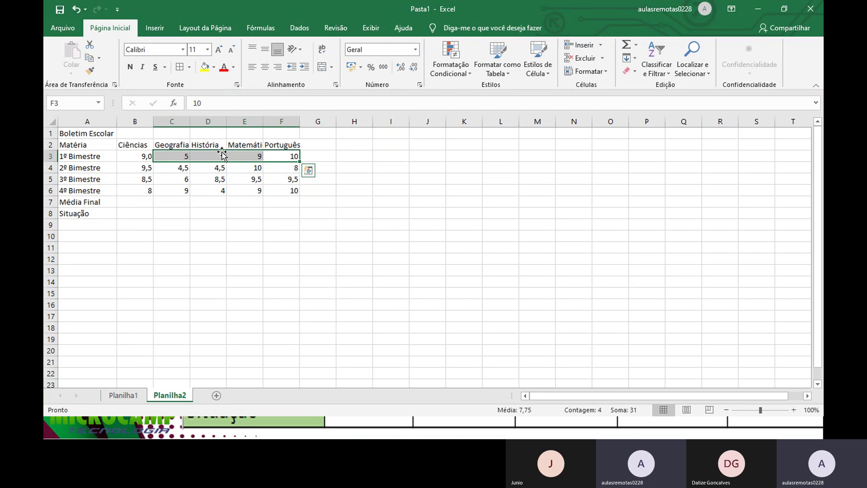
click(400, 67)
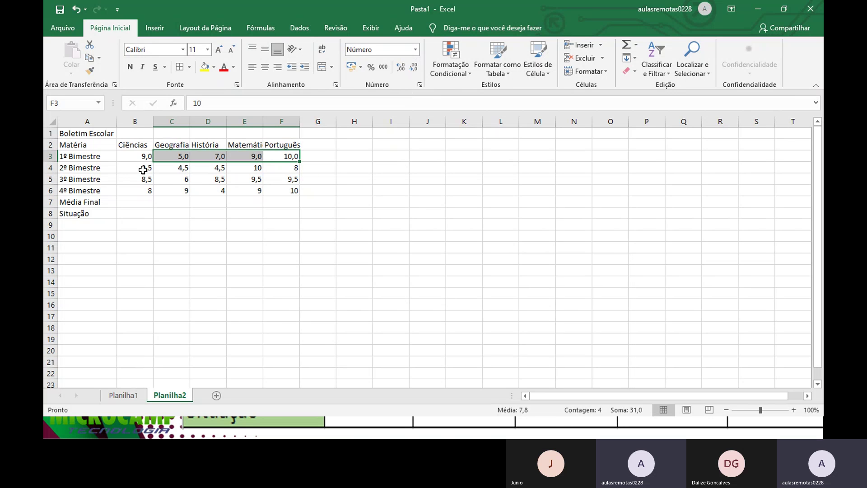
drag(142, 169, 291, 192)
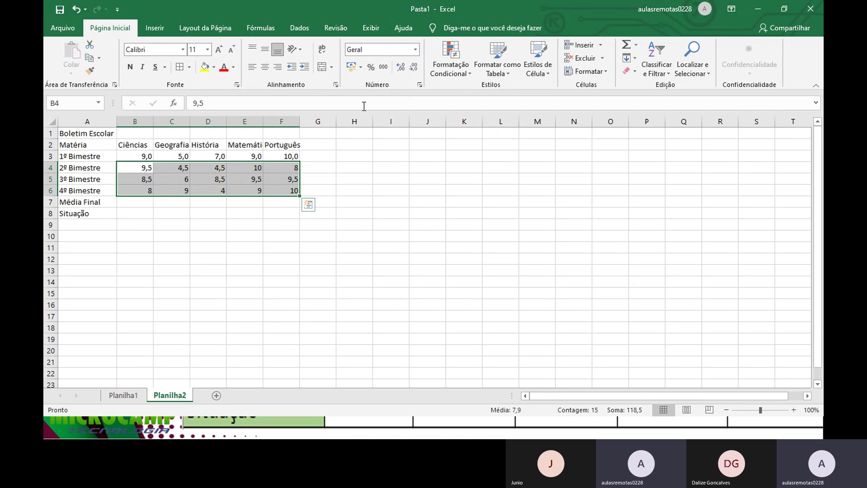
click(397, 66)
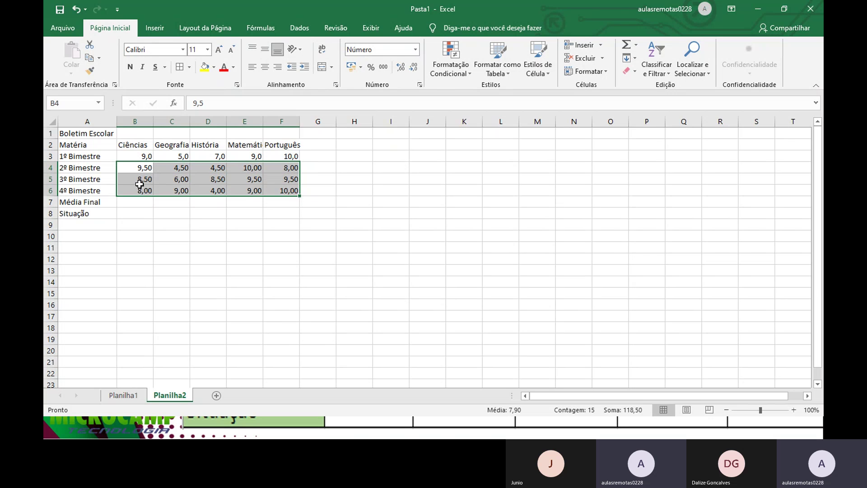
click(415, 69)
click(277, 168)
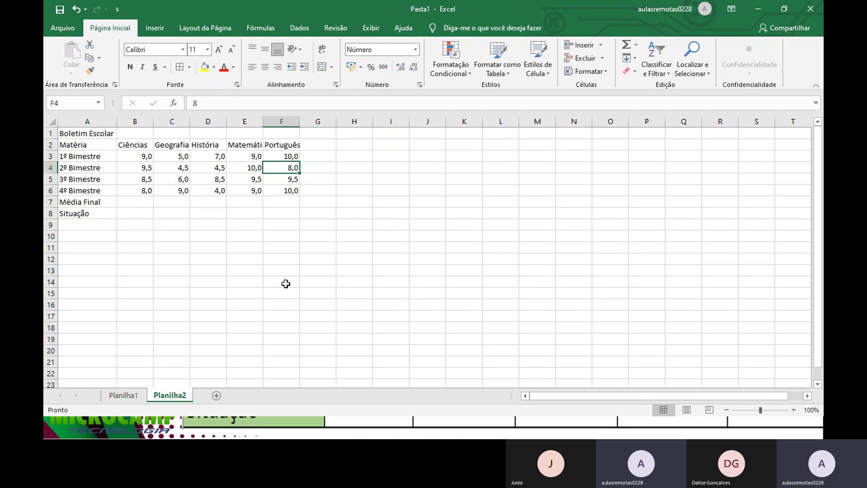
Step: Enter =MÉDIA averages of rows 3–6 for Ciências in B7 and Geografia in C7
click(150, 202)
text(=)
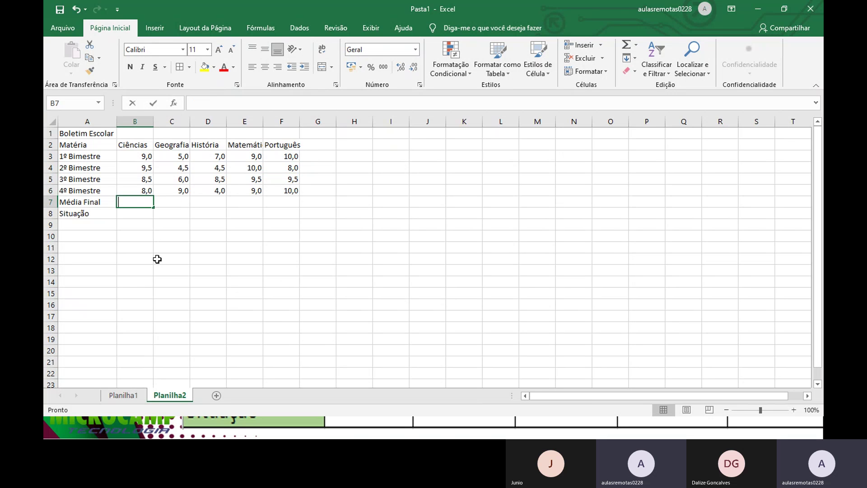
text(media)
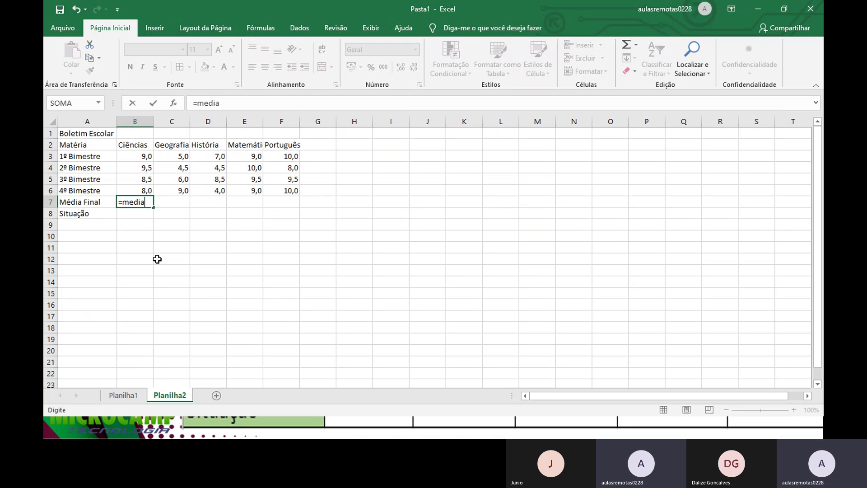
text(()
click(145, 155)
drag(144, 155, 143, 189)
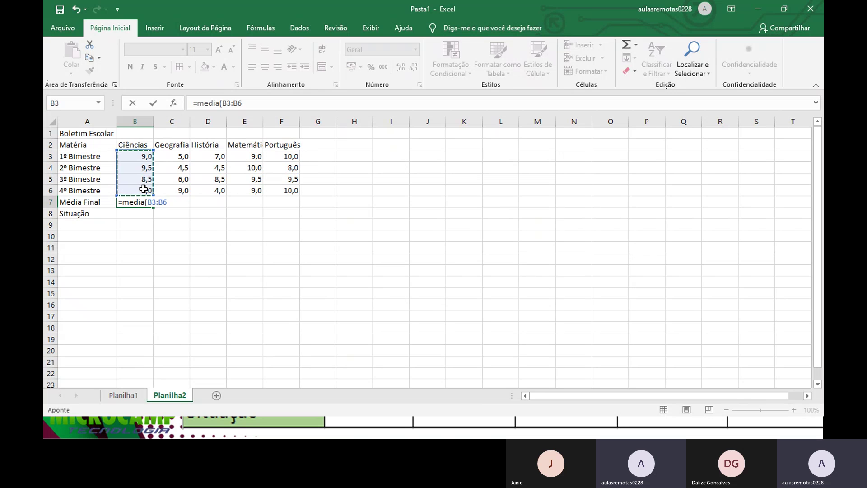
key(Return)
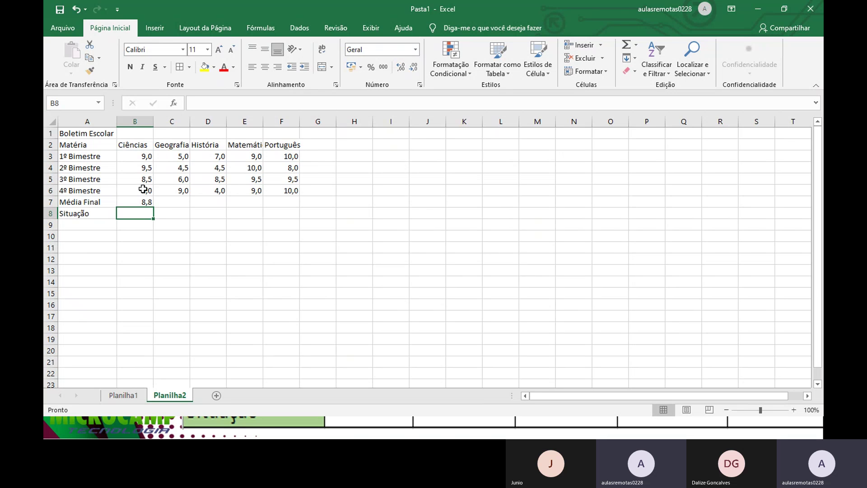
click(166, 202)
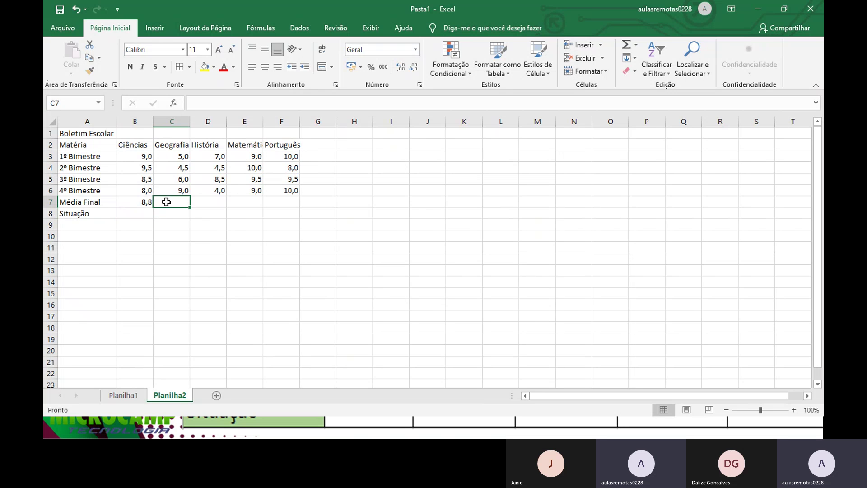
text(=media()
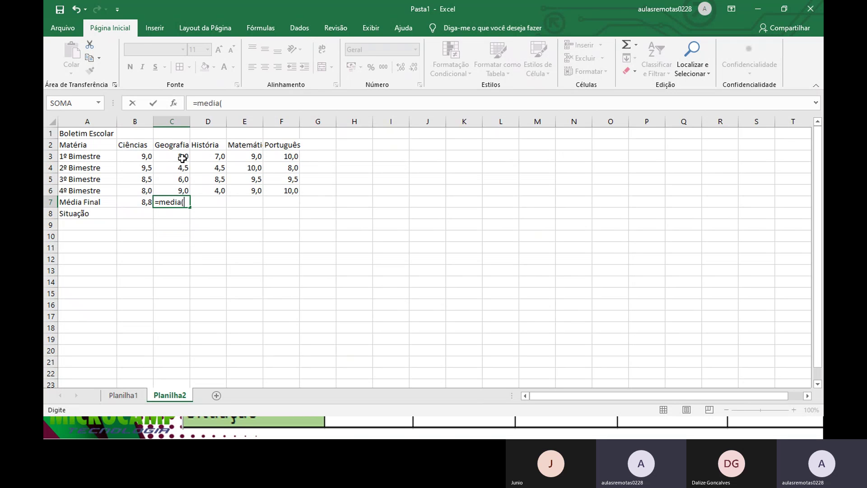
drag(183, 156, 184, 191)
key(Return)
Step: Add the História and Matemática averages in D7 and E7
click(212, 202)
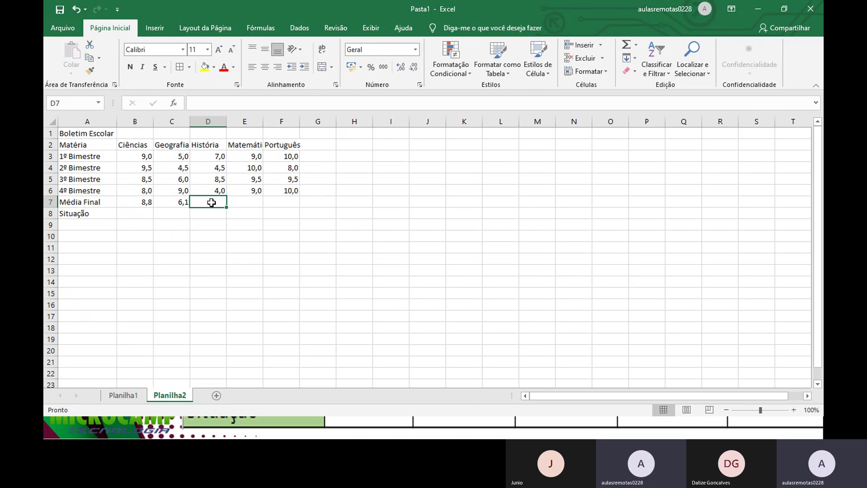
text(=media)
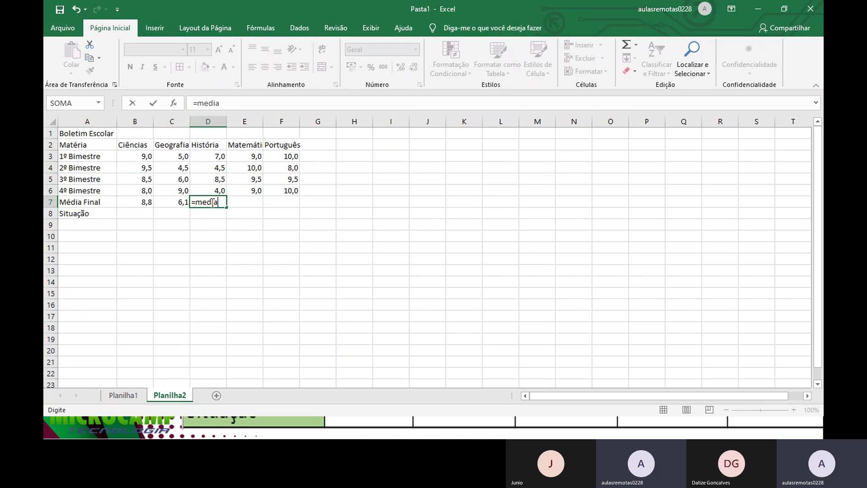
text(()
click(219, 157)
drag(219, 157, 219, 191)
key(Return)
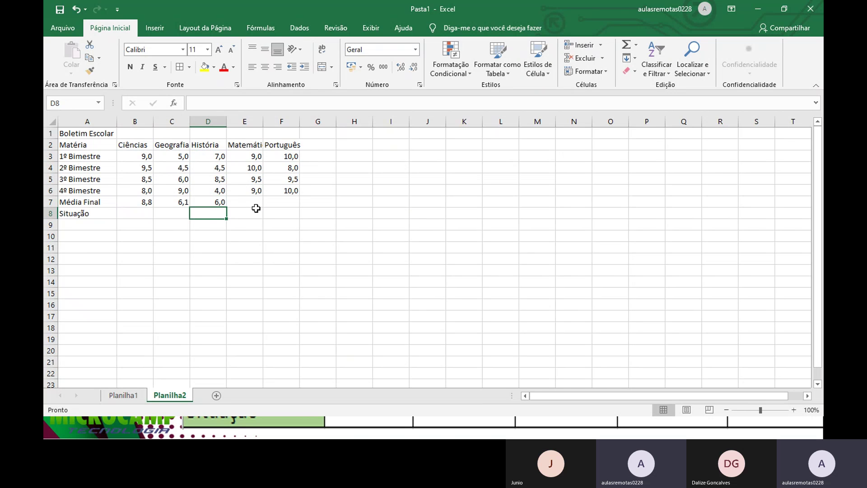
click(255, 201)
text(=media()
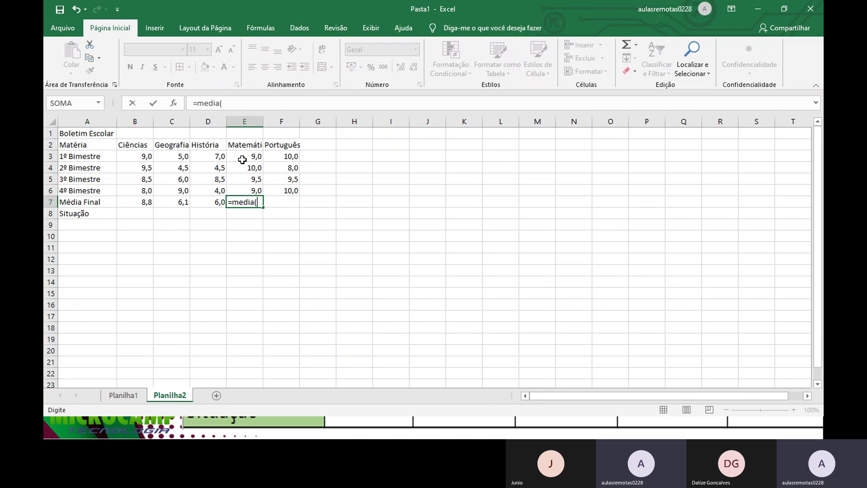
drag(243, 157, 239, 187)
key(Return)
Step: Add the Português average in F7 and select the Média Final row B7:F7
click(282, 202)
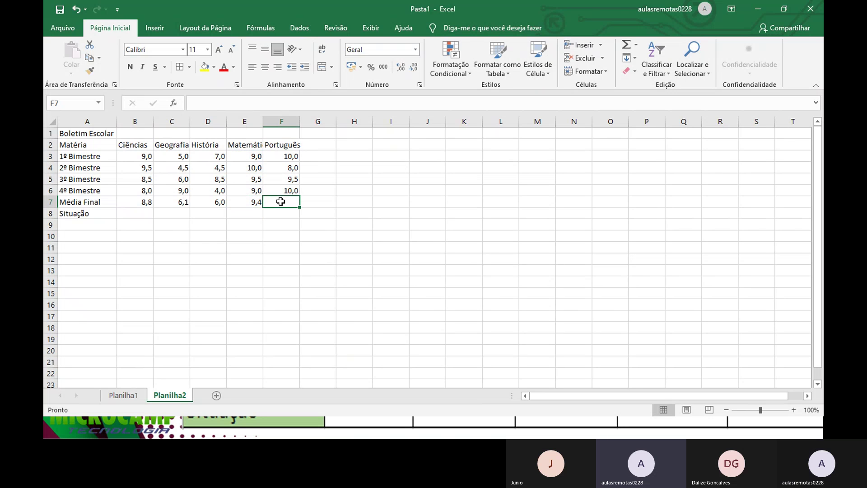
text(=media)
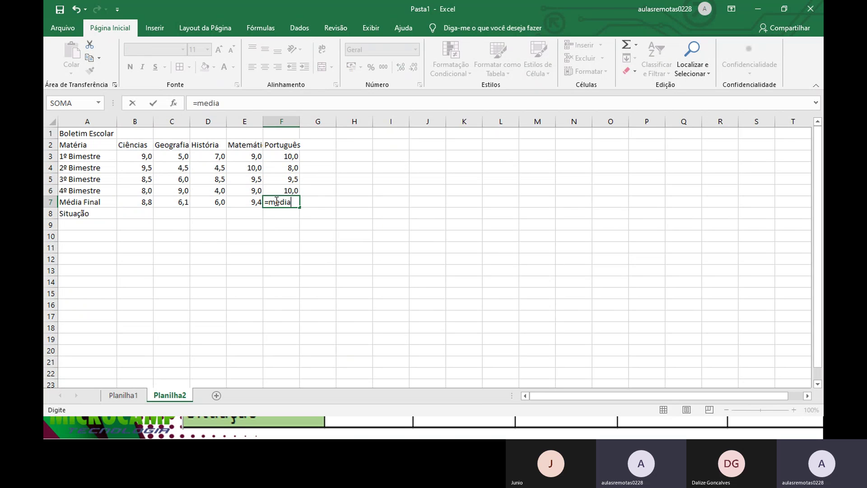
text(()
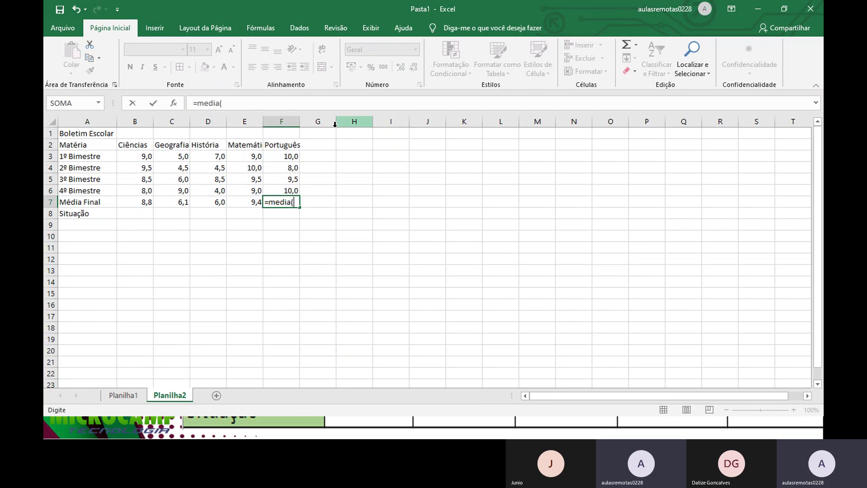
drag(289, 156, 289, 190)
key(Return)
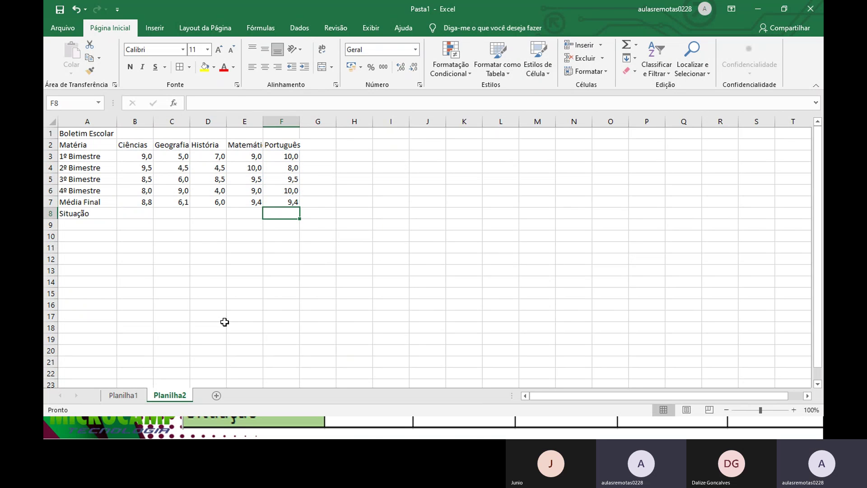
drag(145, 202, 290, 201)
Step: Enter =SE(B7>=7;"Aprovado";"Reprovado") in B8, which shows Aprovado
click(250, 222)
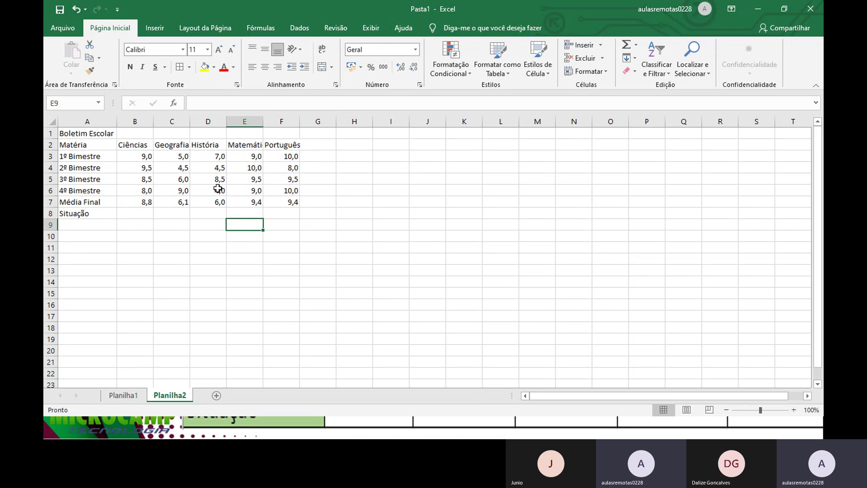
click(122, 215)
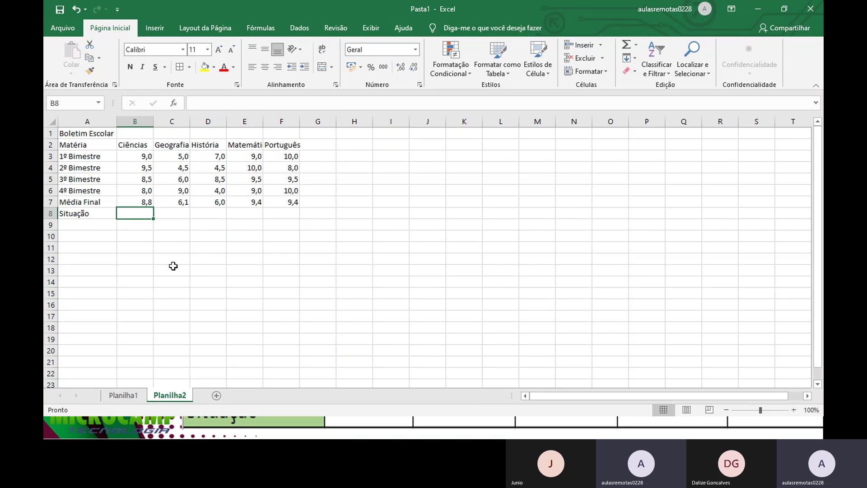
text(=se()
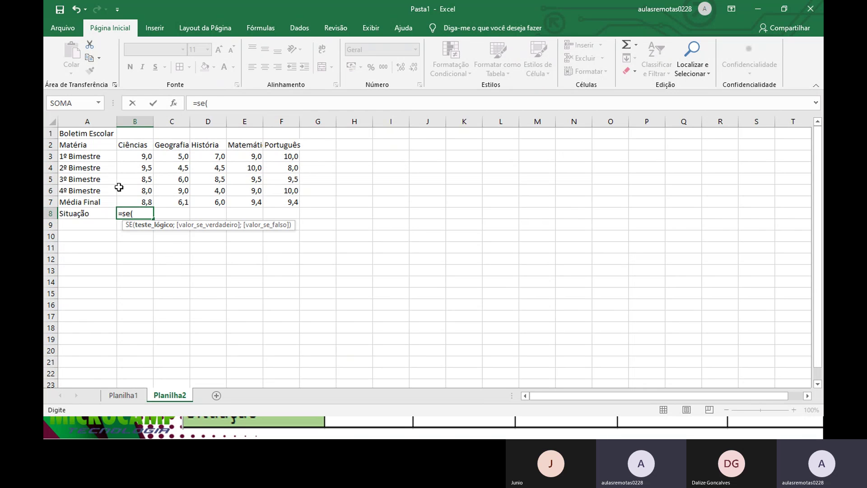
click(129, 202)
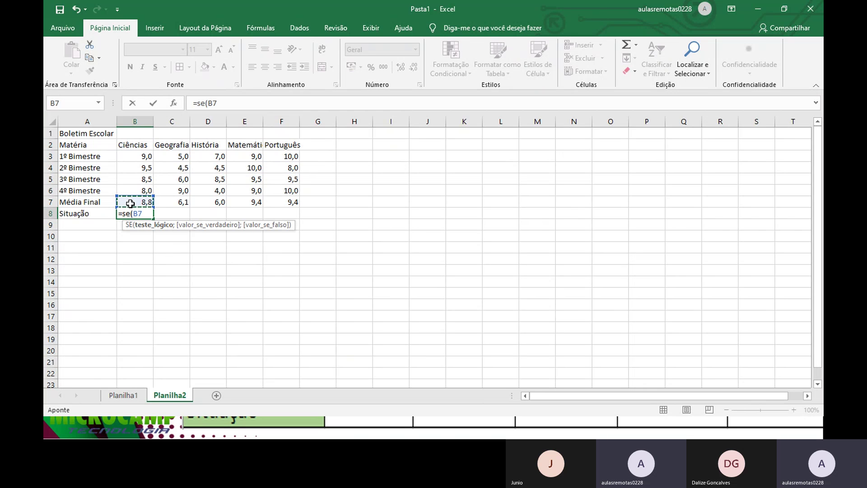
text(>=7;)
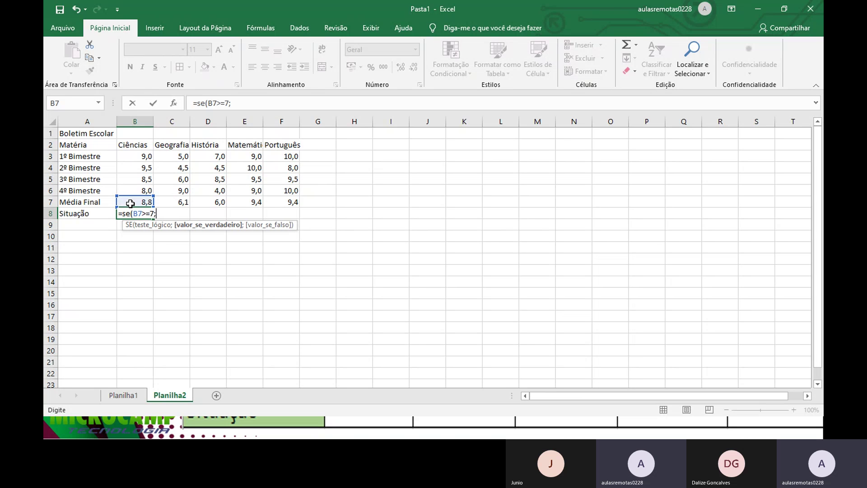
text("Aprovado")
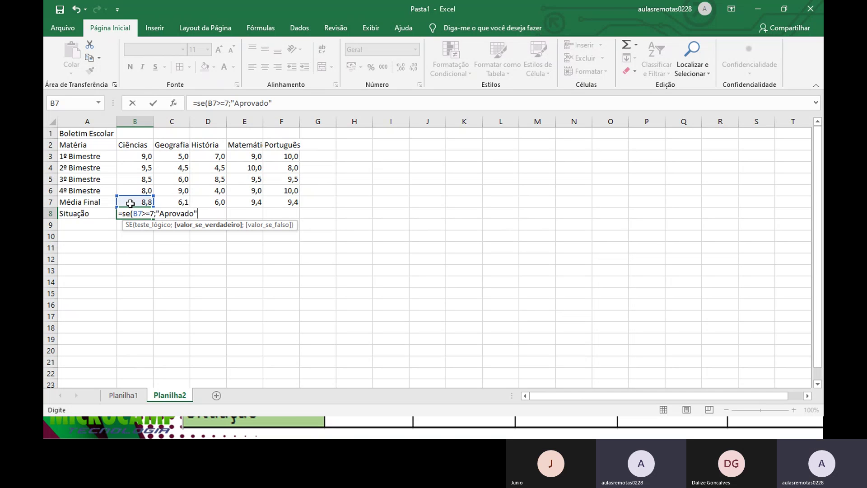
text(;)
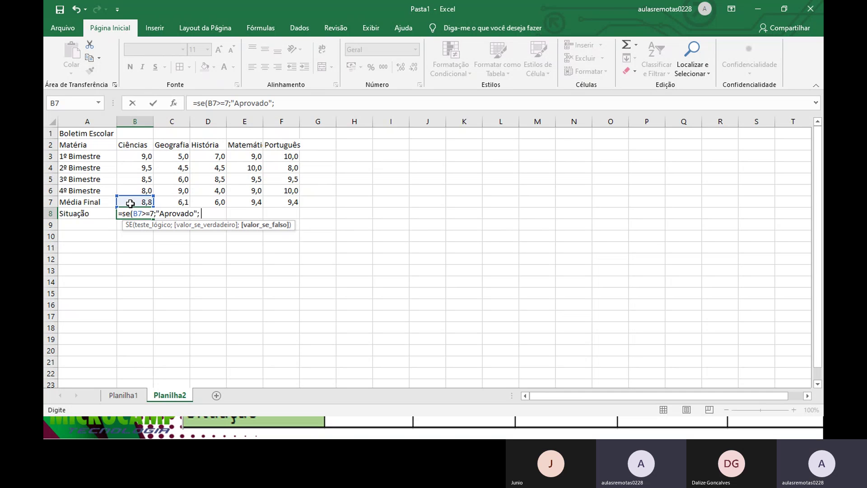
text( "Reprov)
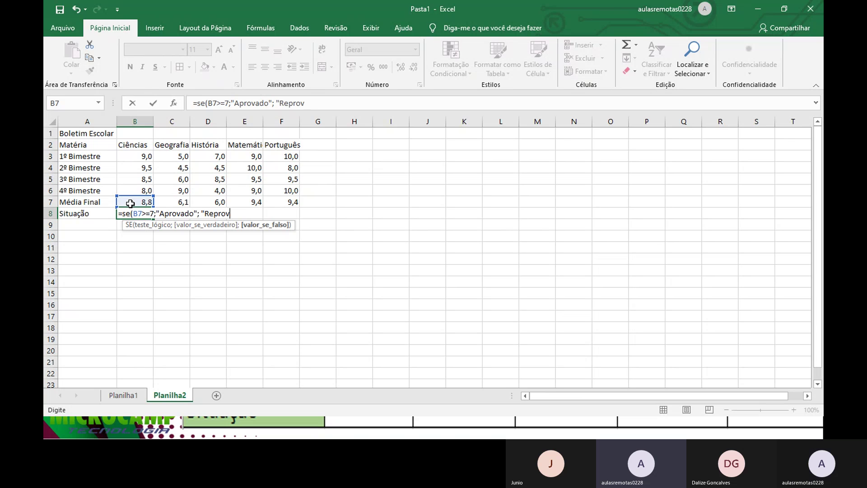
text(ado"))
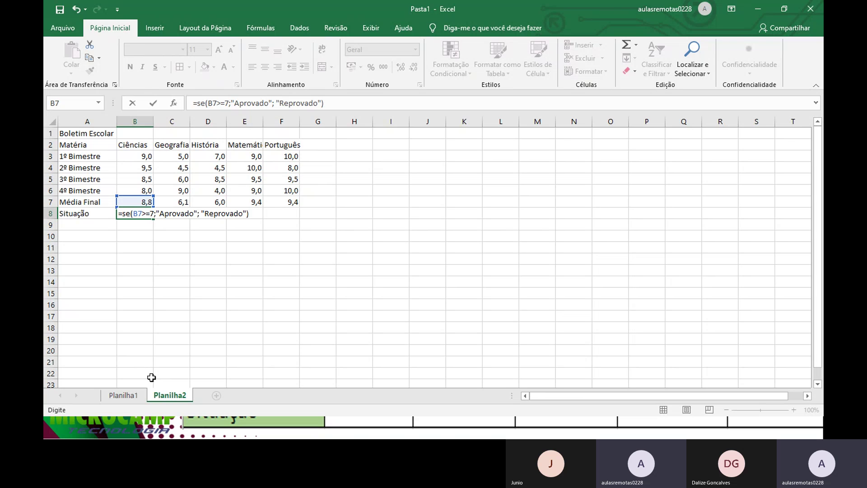
key(Return)
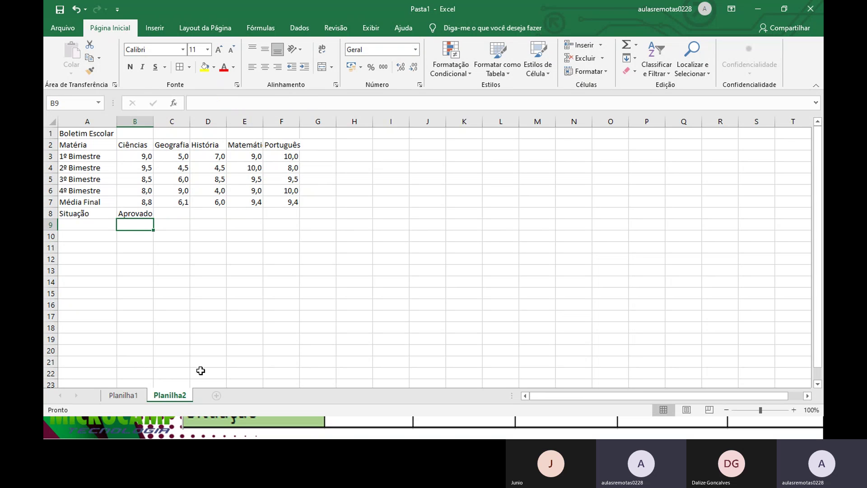
click(144, 216)
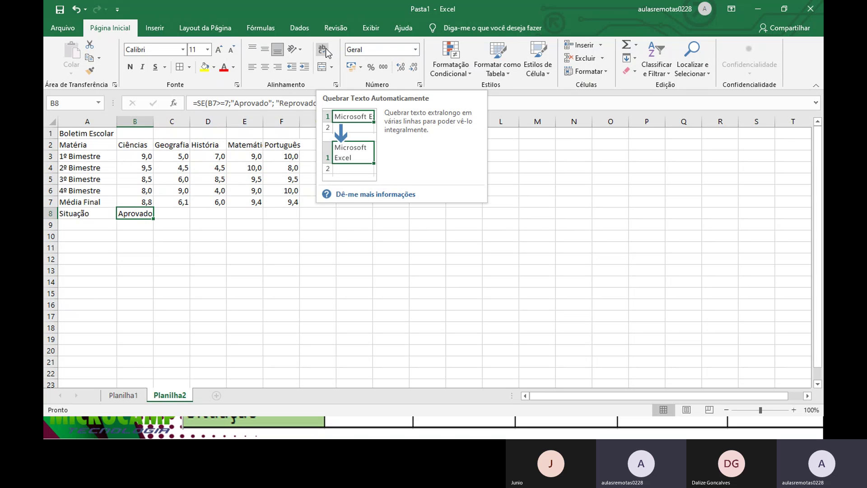
Step: Put =SE(C7>=7;"aprovado";"reprovado") in C8 so Geografia shows reprovado
click(170, 214)
text(=se)
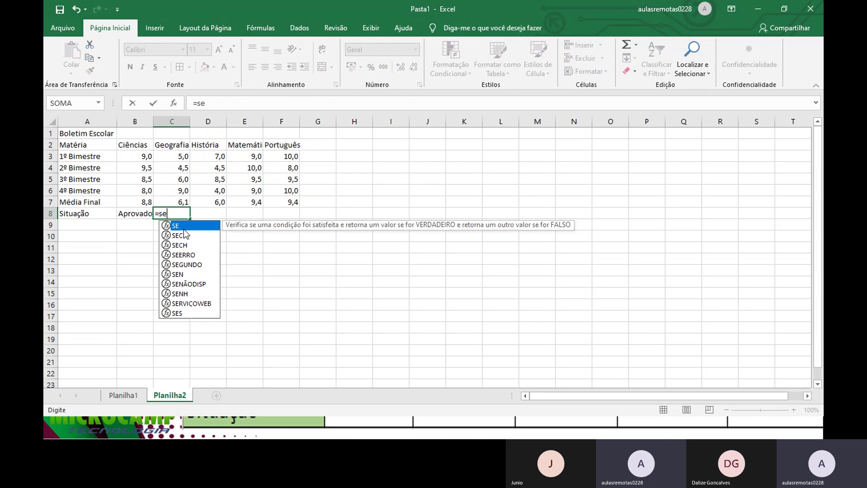
text(()
click(179, 197)
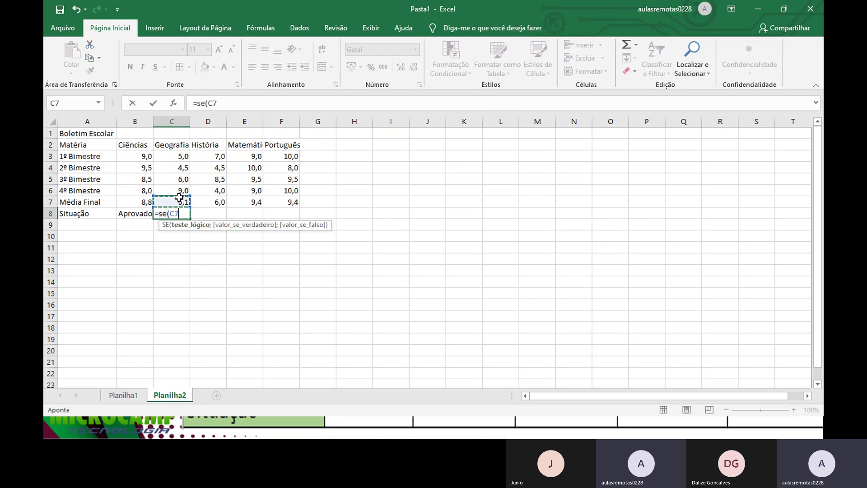
text(>=7;)
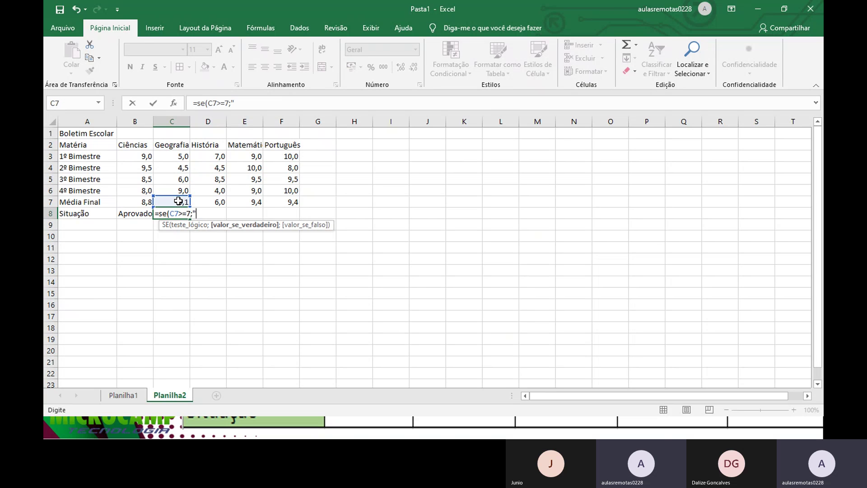
text("aproa)
key(BackSpace)
text(vado"; ")
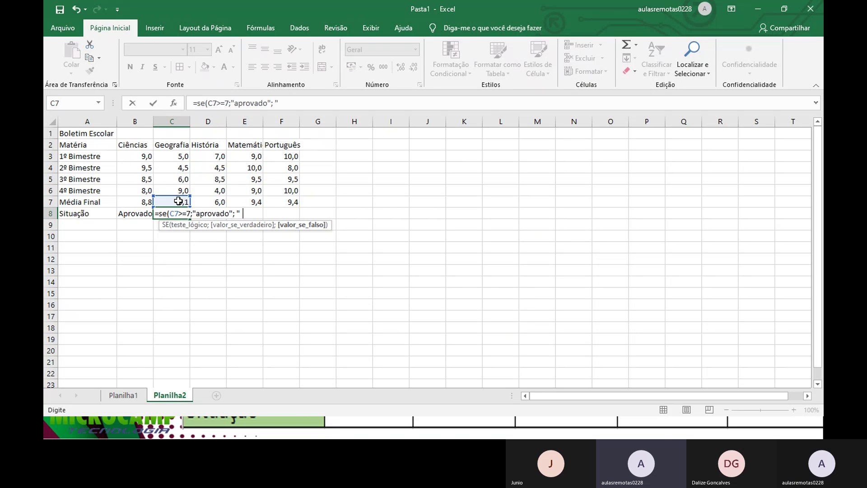
text(reprovado)
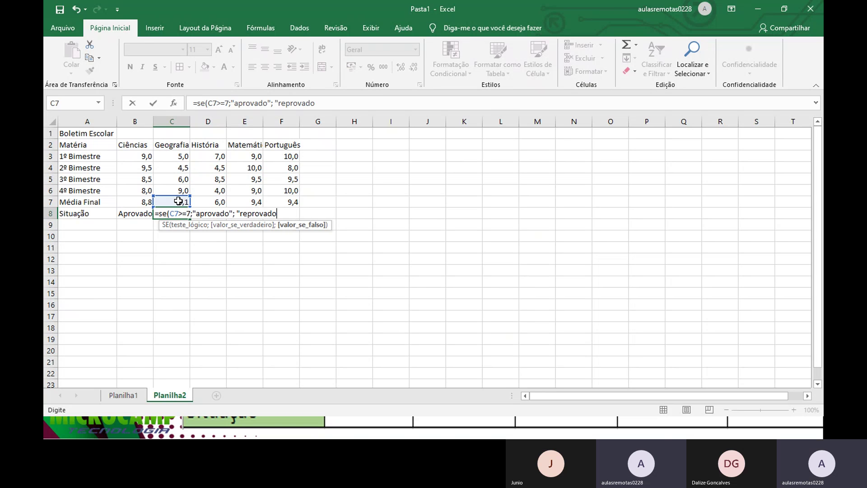
text("))
key(Return)
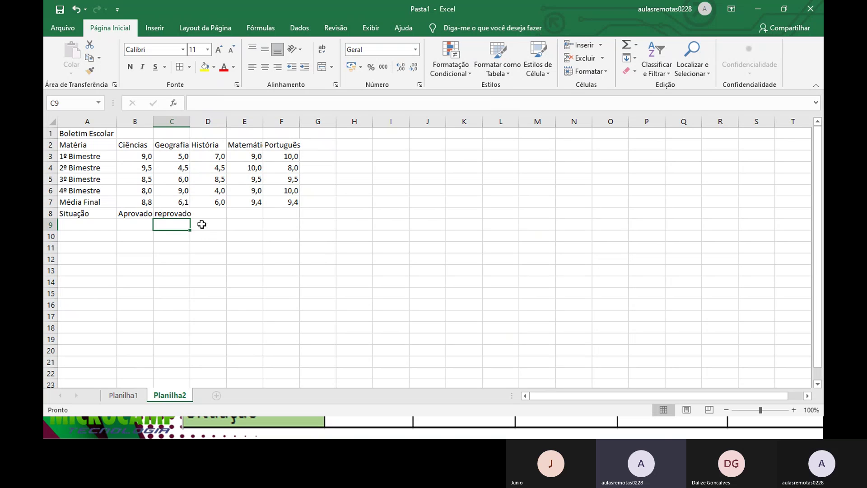
click(183, 215)
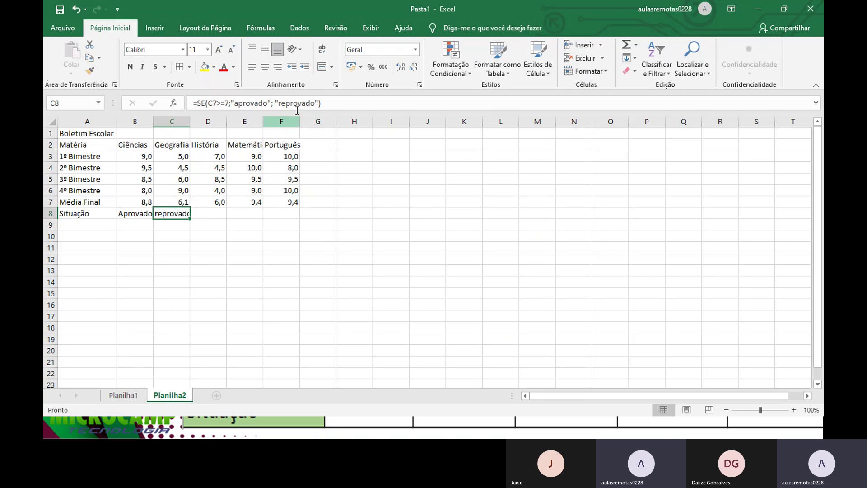
click(208, 213)
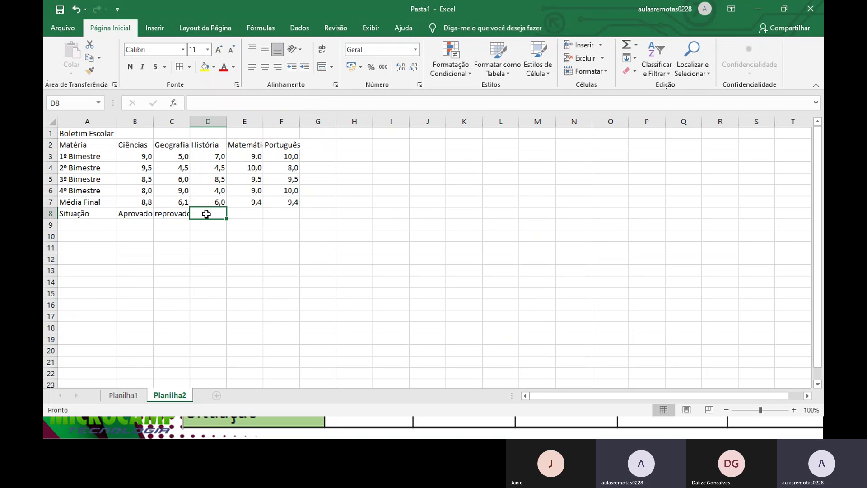
Step: Enter =SE(D7>=7;"aprovado";"reprovado") in D8, showing reprovado for História
text(=se()
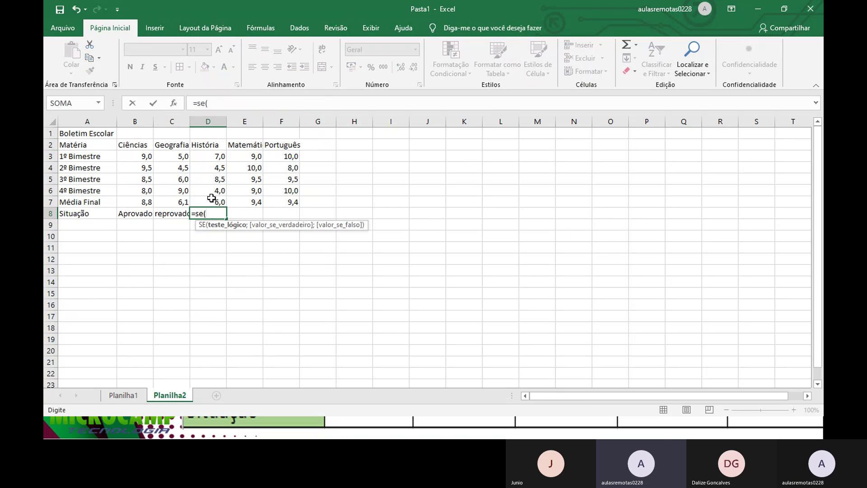
click(210, 201)
text(>)
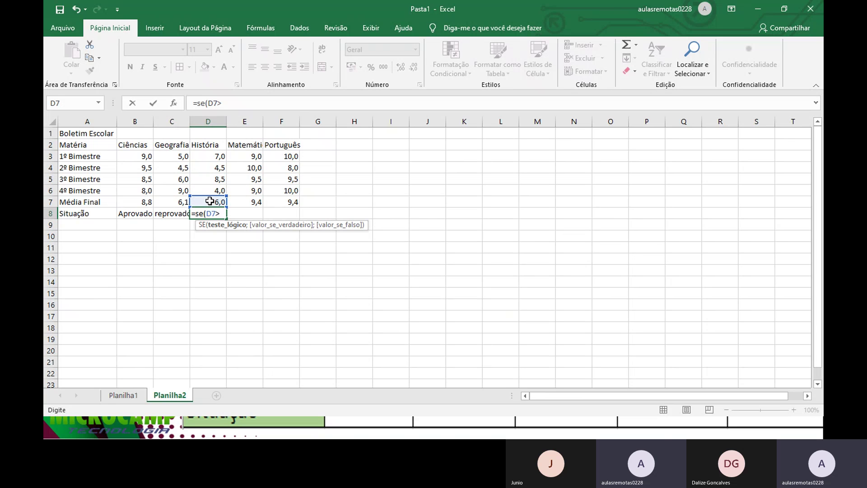
text(=7;)
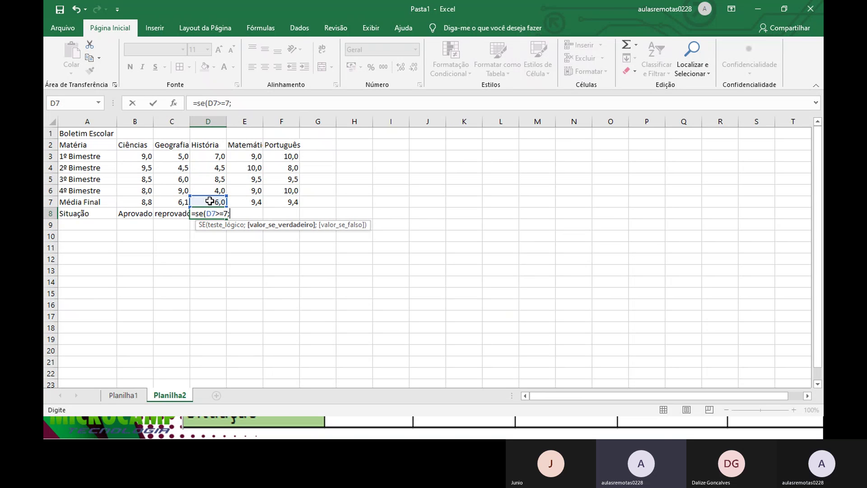
text("aprovado")
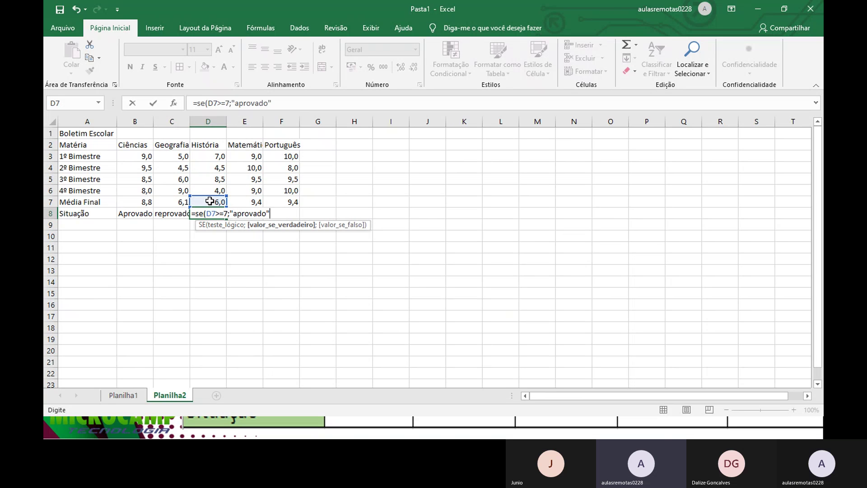
text(;)
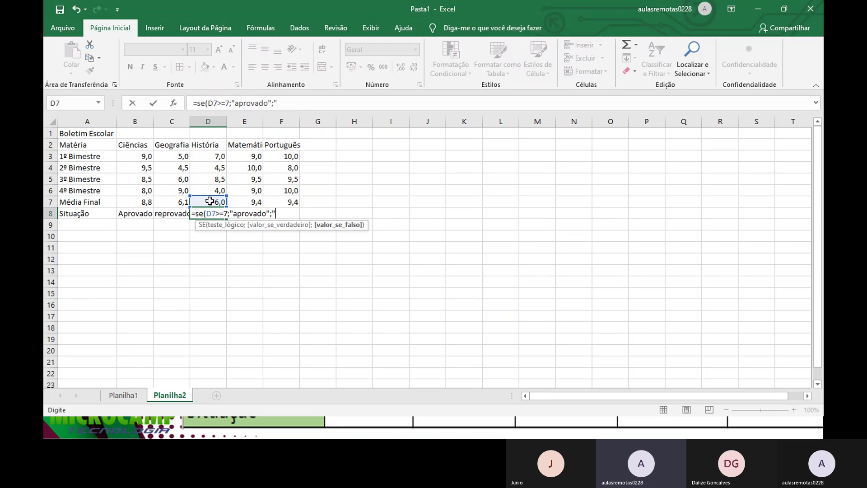
text("")
key(BackSpace)
text(reprov)
key(BackSpace)
key(BackSpace)
text(ovado"))
key(Return)
Step: Enter =SE(E7>=7;"aprovado";"reprovado") in E8, showing aprovado for Matemática
click(242, 211)
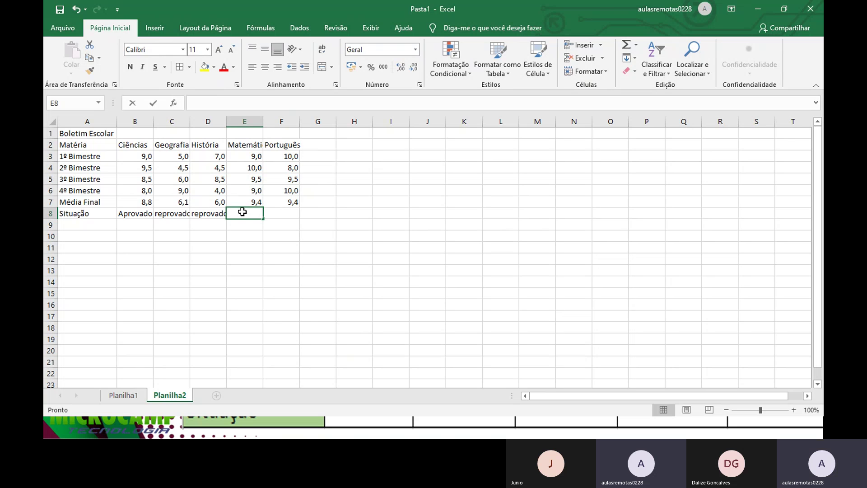
text(=se()
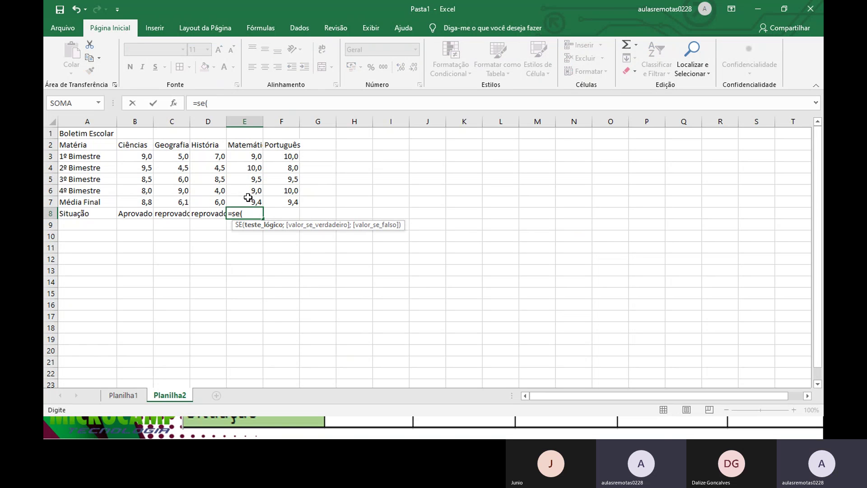
click(244, 200)
text(>)
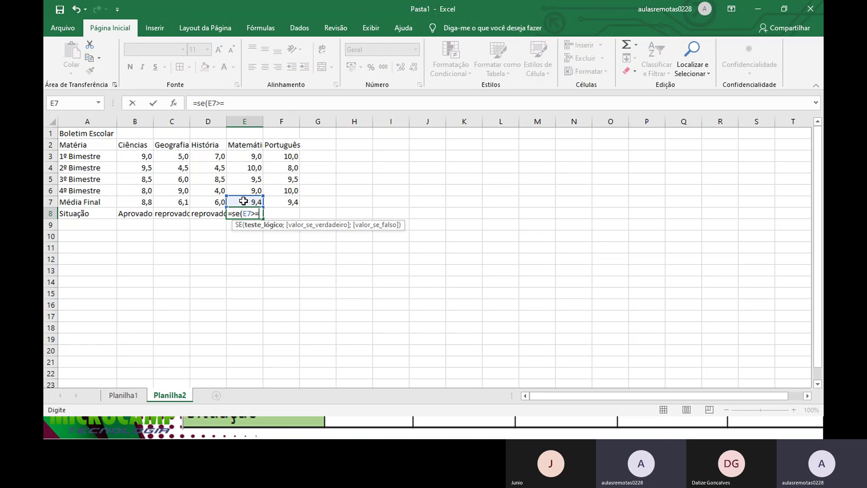
text(=8)
key(BackSpace)
text(7)
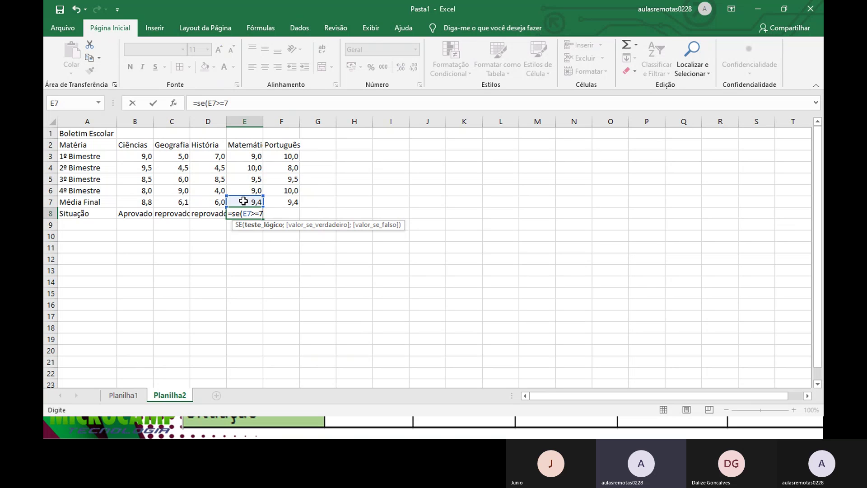
text(;)
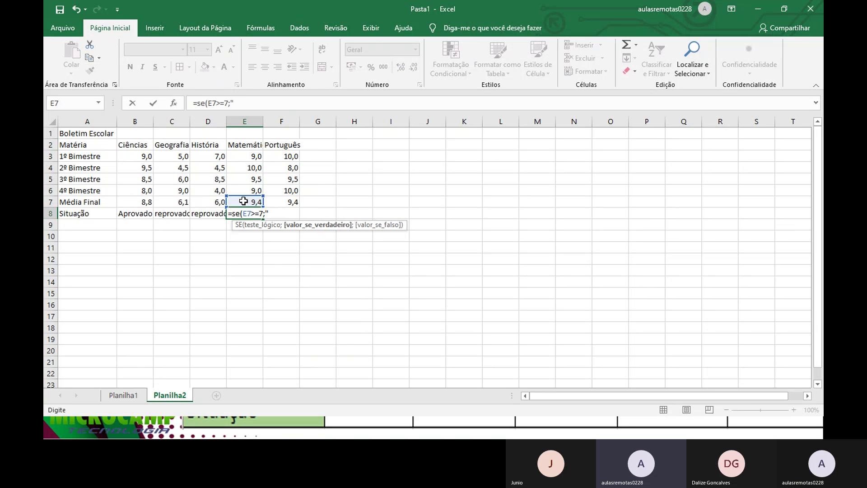
text("aprovad)
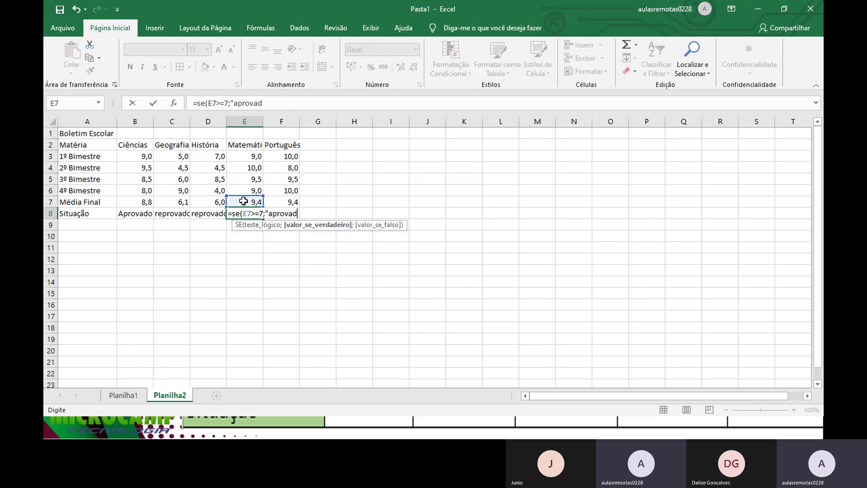
text(o";"r)
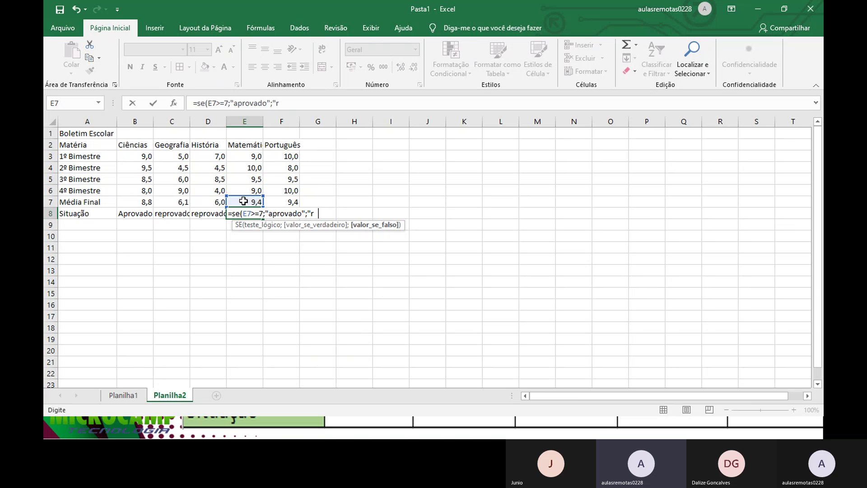
text(eprovado)
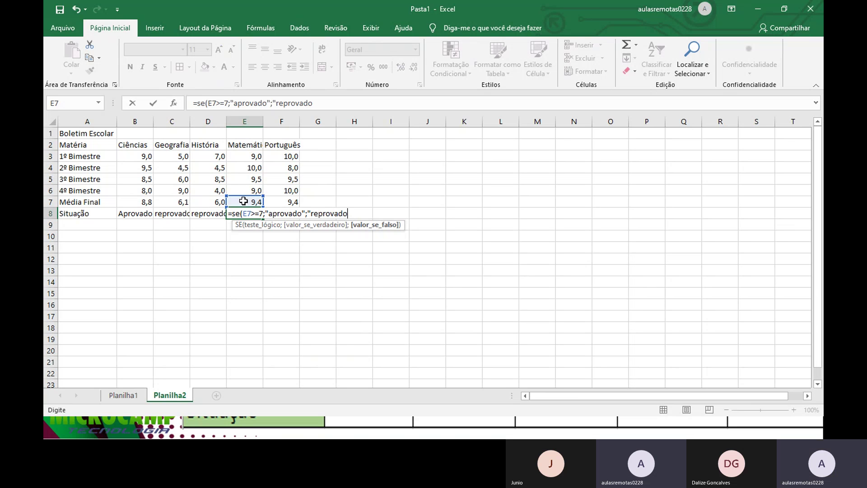
text("))
key(Return)
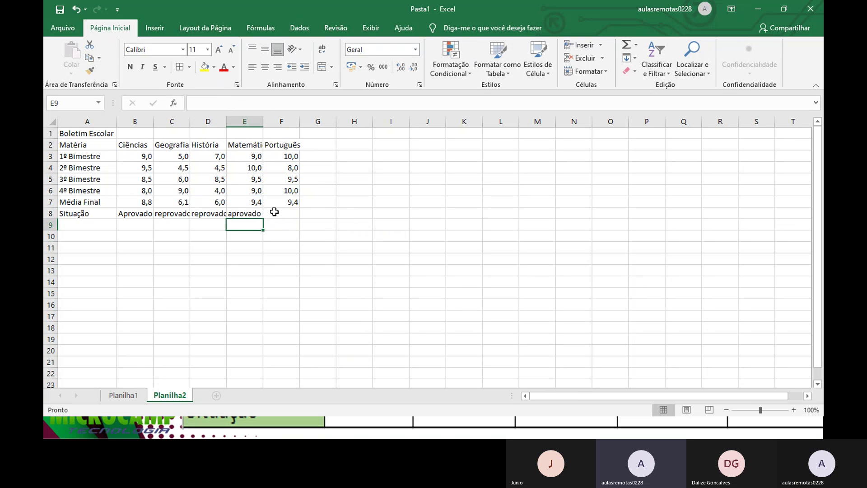
Step: Attempt an IF formula in F8, then dismiss the error and abandon the broken formula
click(274, 212)
text(=)
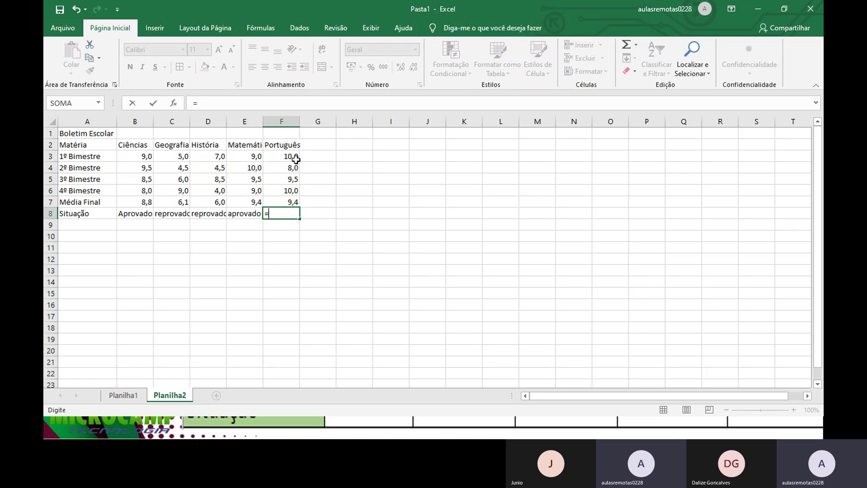
text(se()
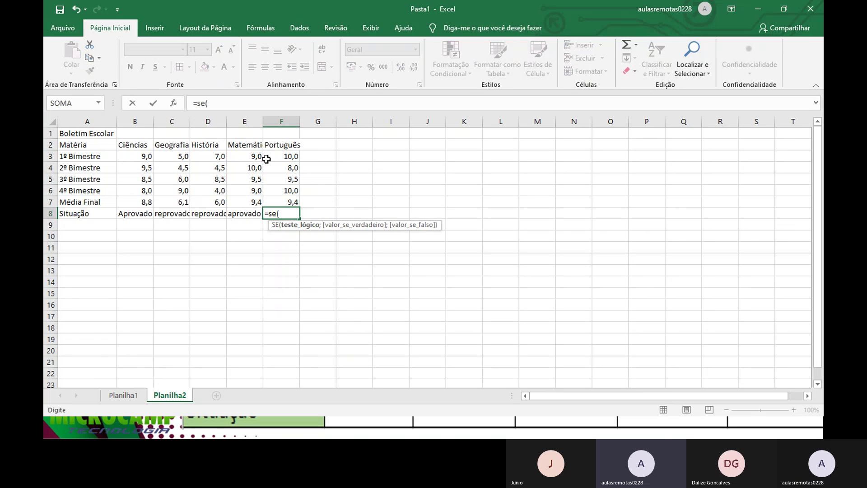
click(292, 204)
text(>)
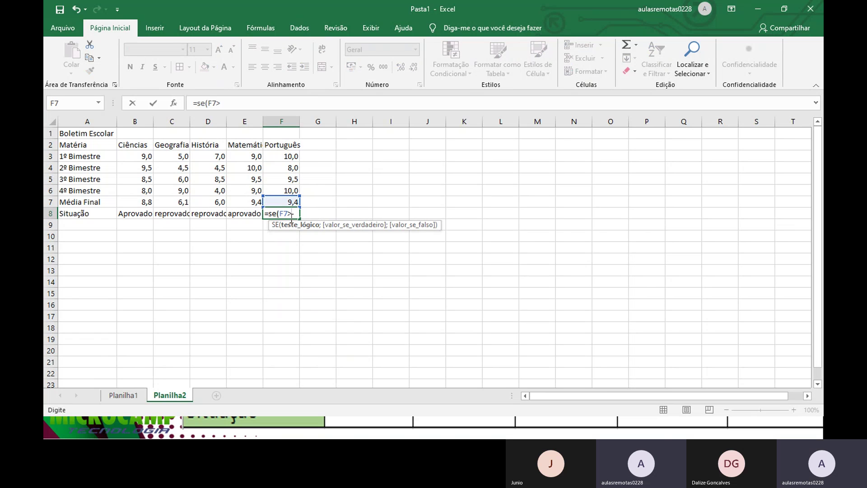
text(7)
text(."aprovador)
key(BackSpace)
key(BackSpace)
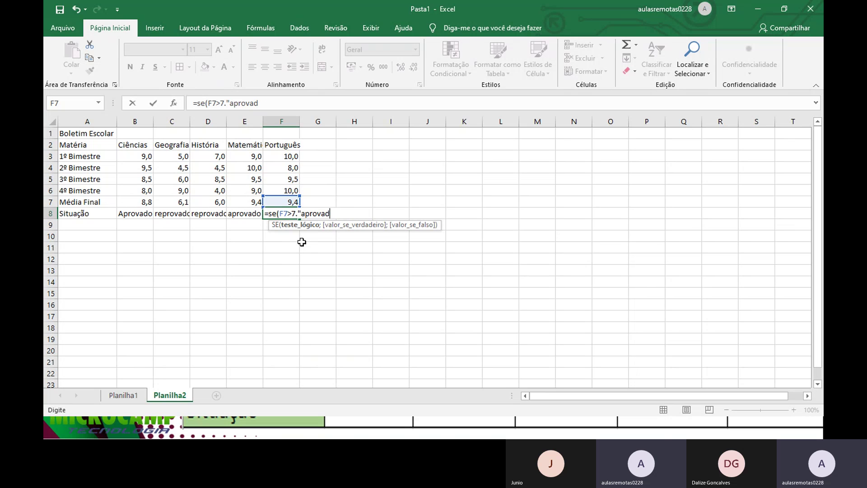
text(o";)
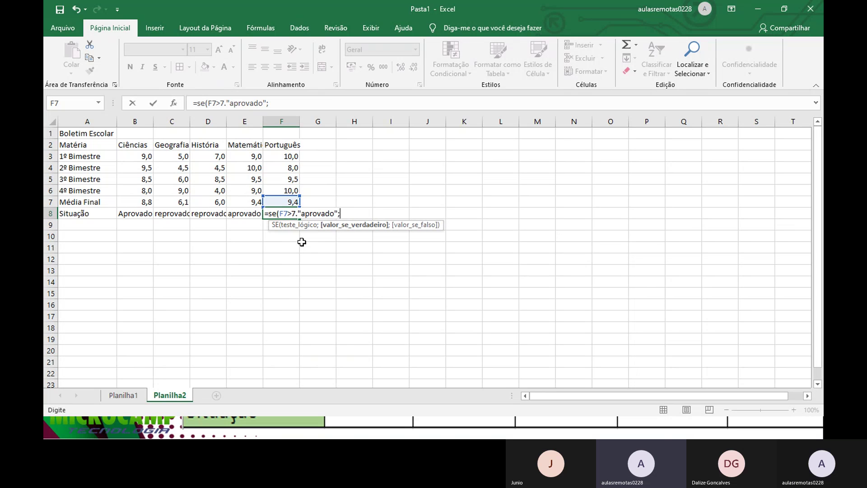
text("reprovador)
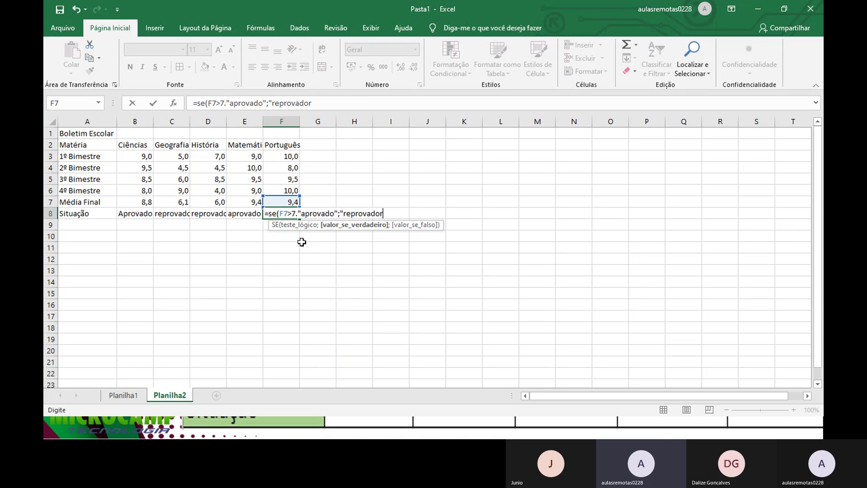
key(BackSpace)
text(")
key(Return)
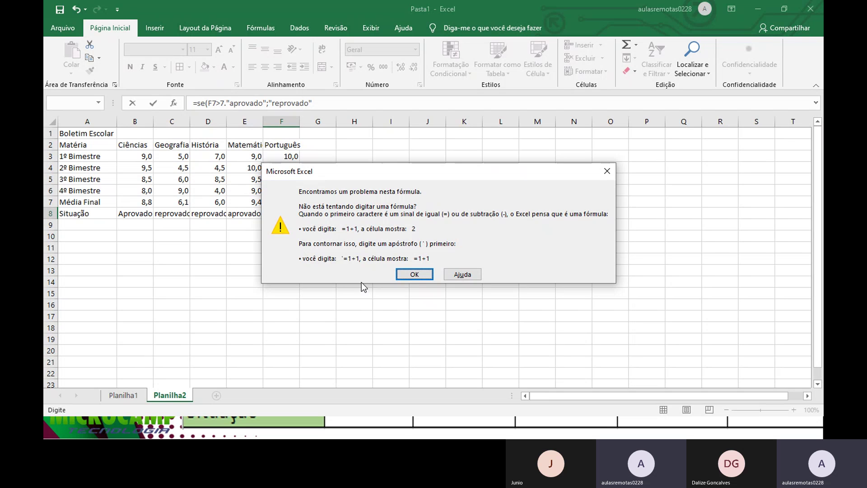
click(415, 274)
click(338, 203)
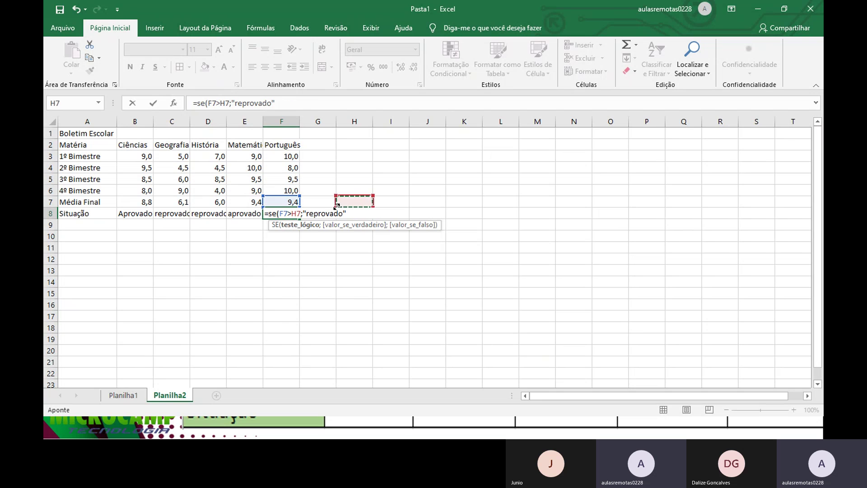
key(Escape)
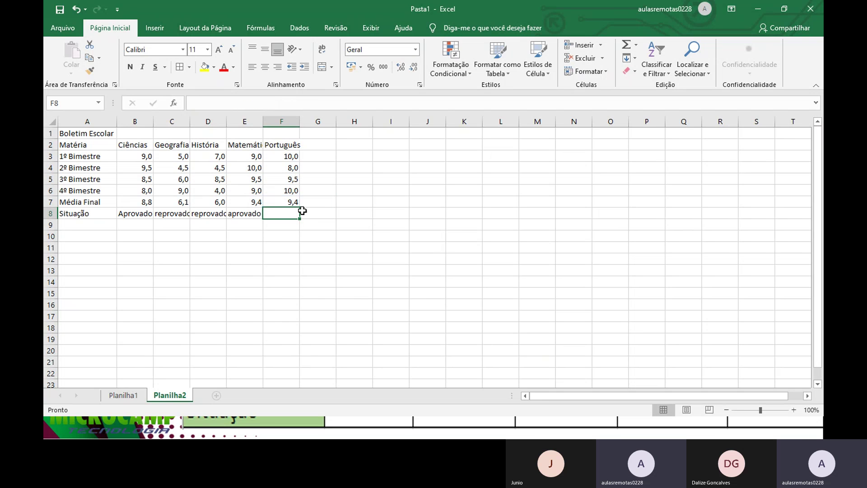
Step: Enter =se(F7>7;"aprovado";"reprovado") in F8 so Português shows aprovado
text(=se()
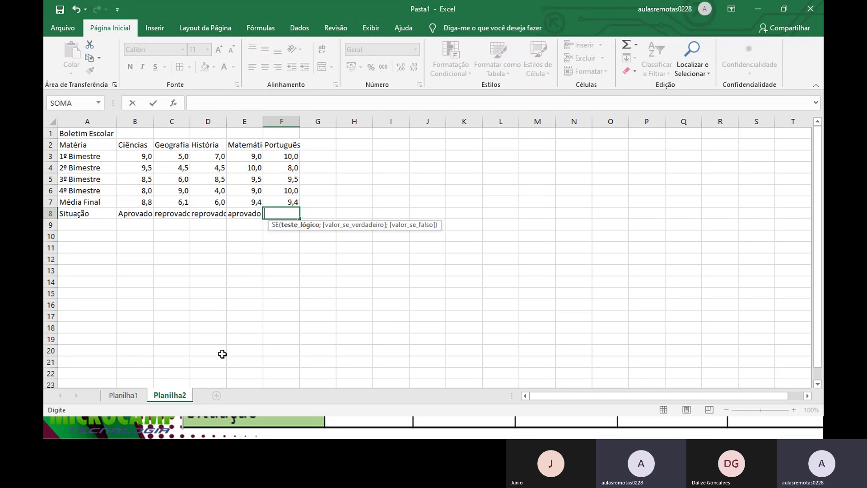
click(282, 200)
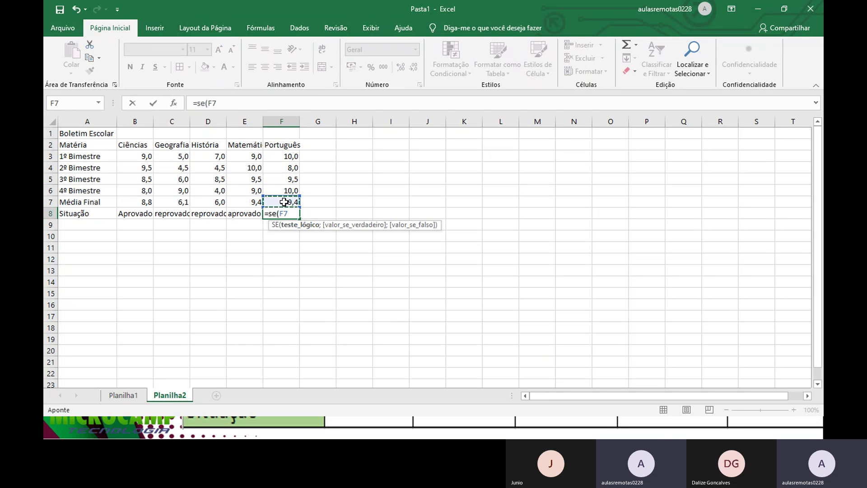
text(>7)
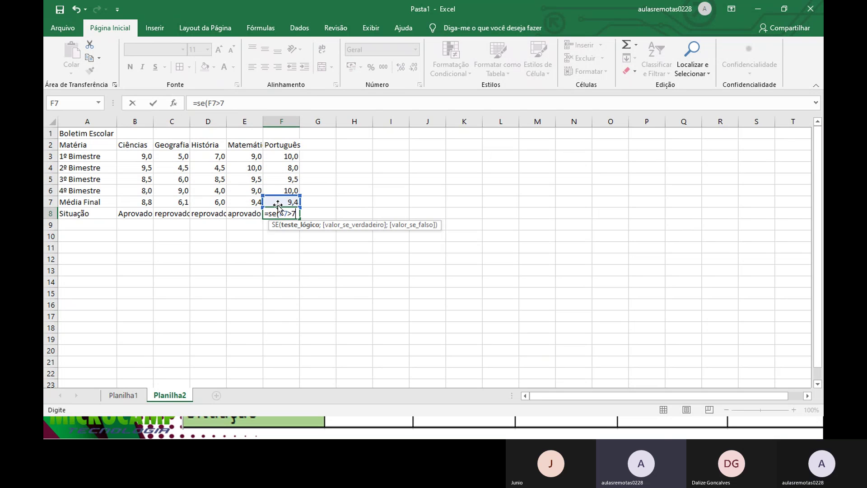
text(;)
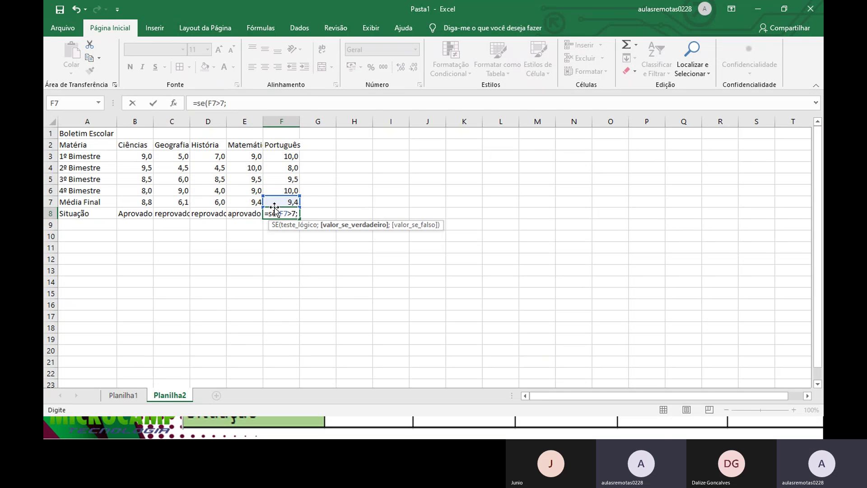
text("aprovado";"repr)
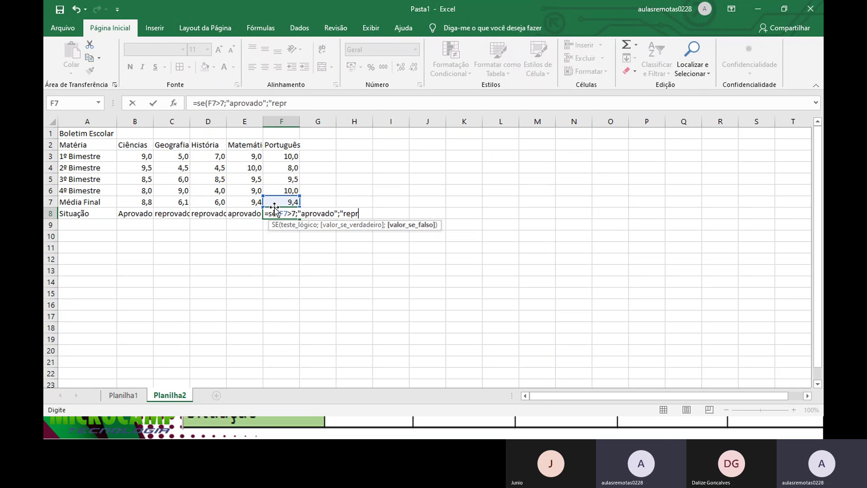
text(ad)
key(BackSpace)
key(BackSpace)
key(BackSpace)
key(BackSpace)
text(ovado")
key(Return)
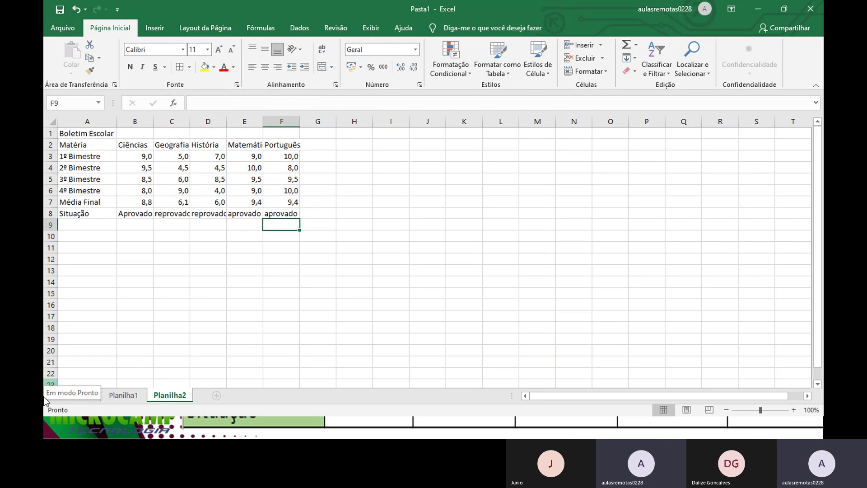
Step: Autofit columns B through F to their contents
double_click(153, 122)
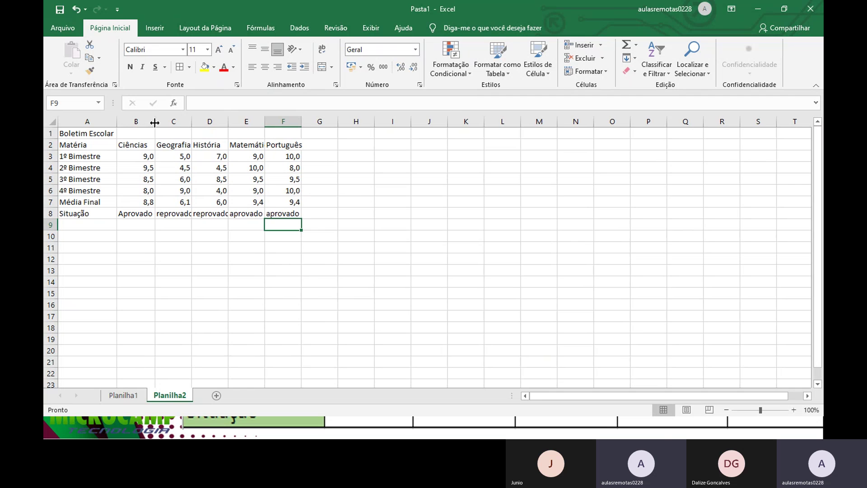
double_click(191, 122)
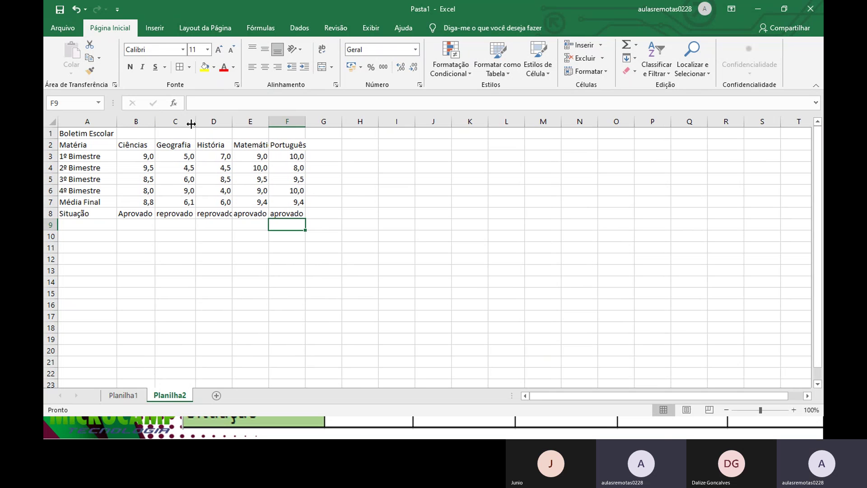
double_click(232, 122)
double_click(272, 122)
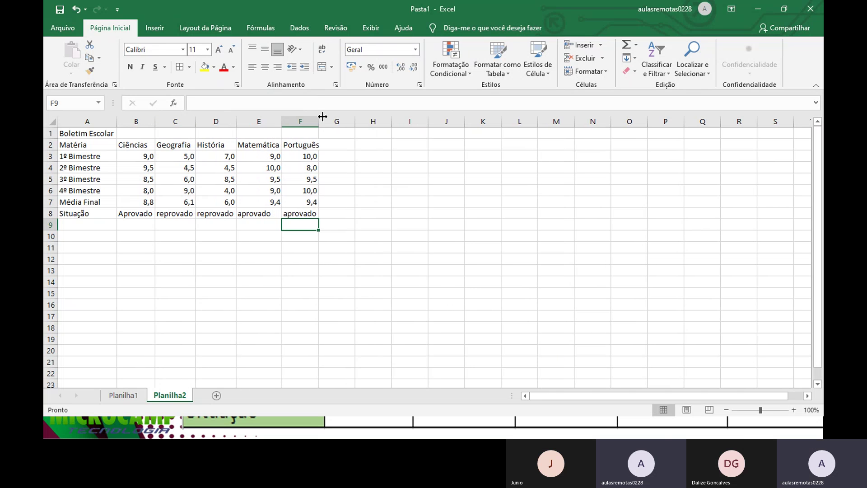
double_click(319, 122)
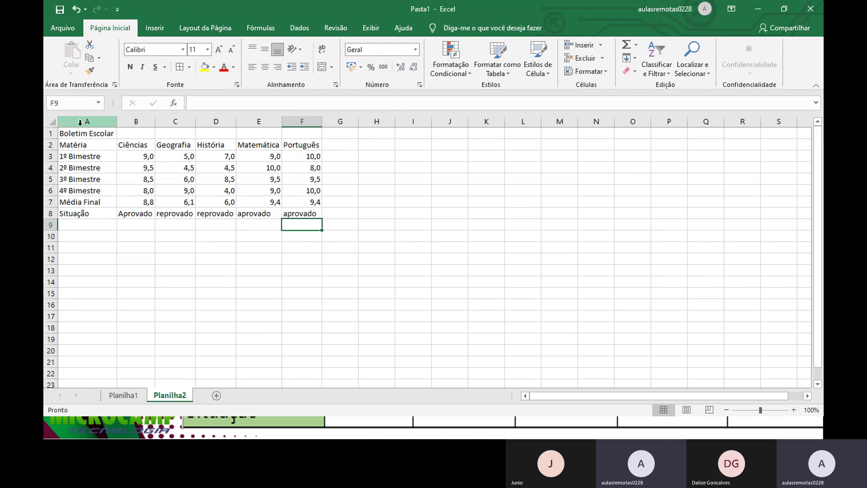
Step: Merge and centre the Boletim Escolar title across A1:F1
drag(81, 133, 303, 122)
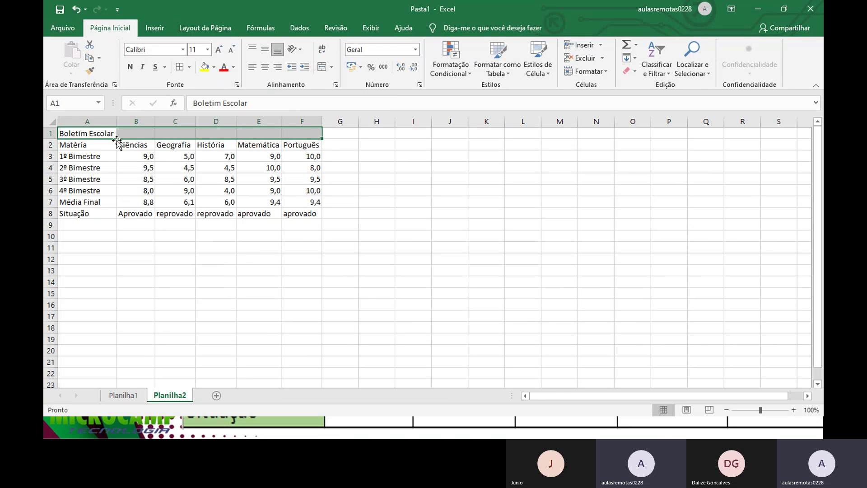
click(322, 69)
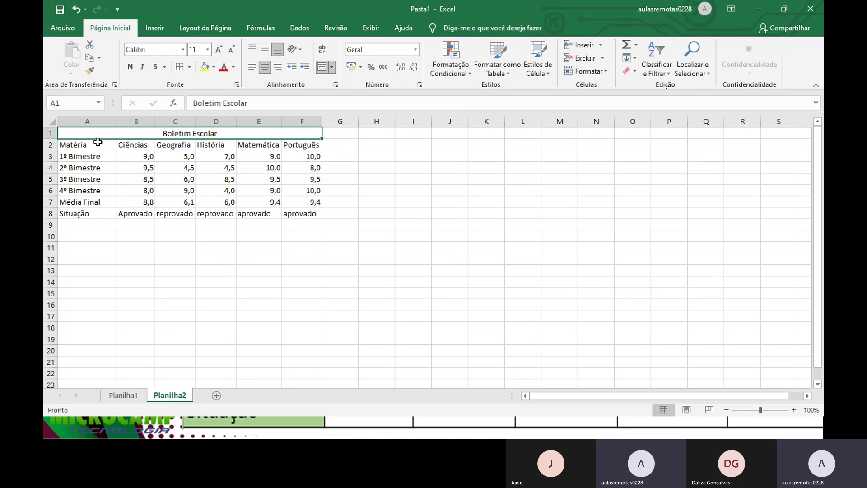
click(97, 143)
Step: Apply All Borders to the grade table A1:F8
drag(97, 132, 270, 215)
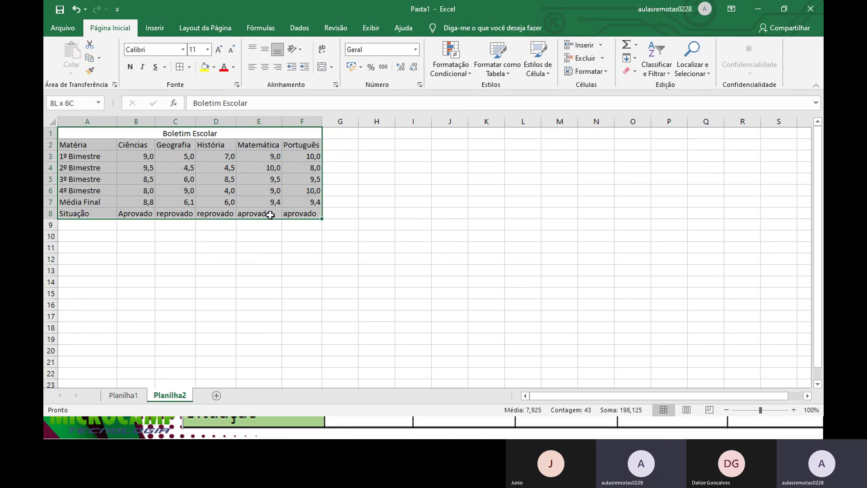
click(190, 67)
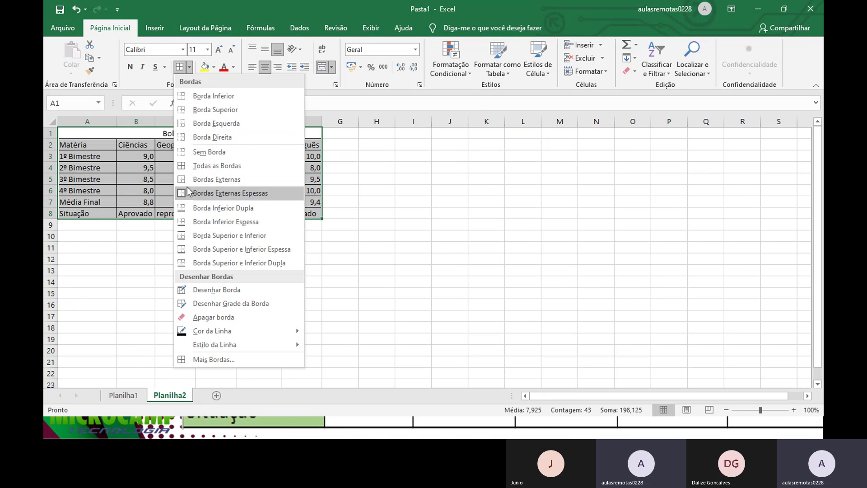
click(194, 166)
click(203, 167)
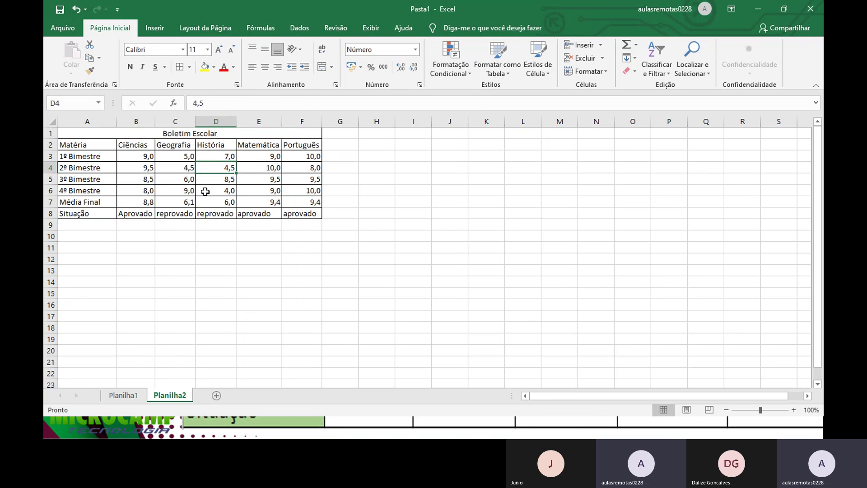
Step: Fill the title yellow and the header row A2:F2 and row labels A3:A8 green
click(121, 133)
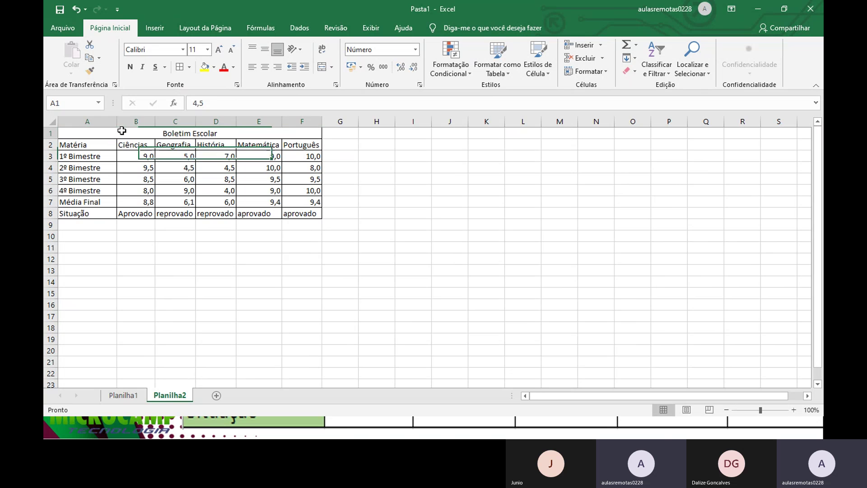
click(204, 66)
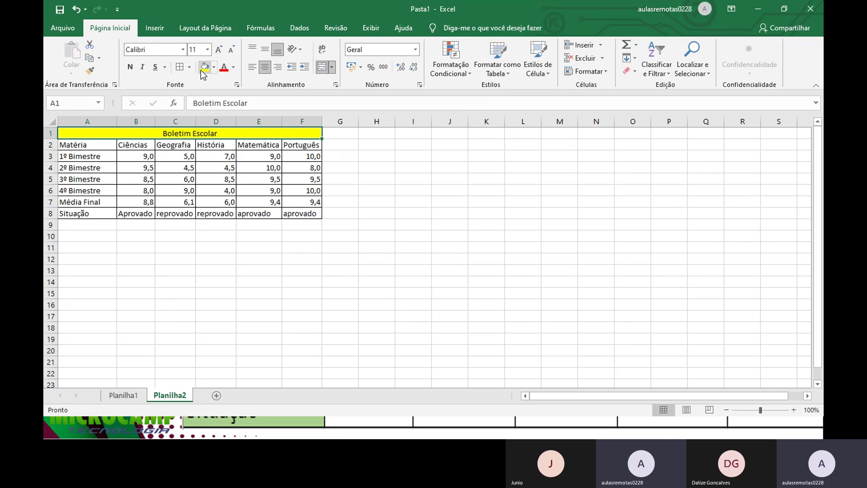
drag(306, 144, 72, 143)
click(214, 68)
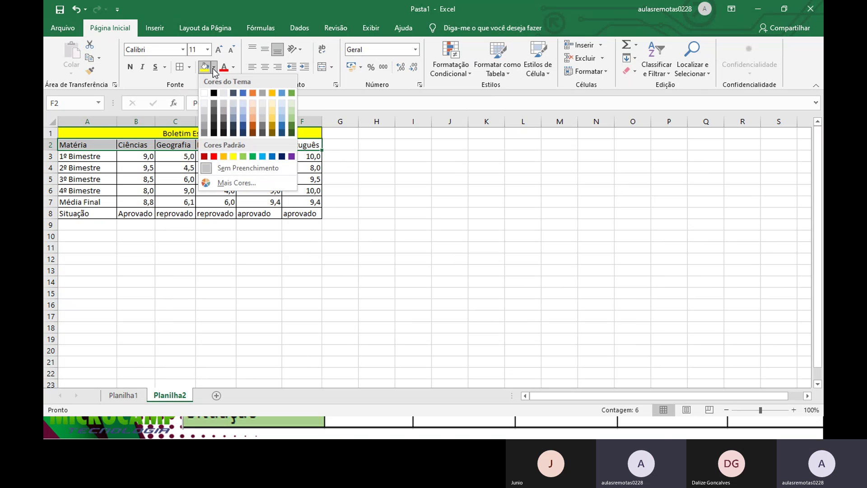
click(292, 93)
drag(100, 156, 94, 214)
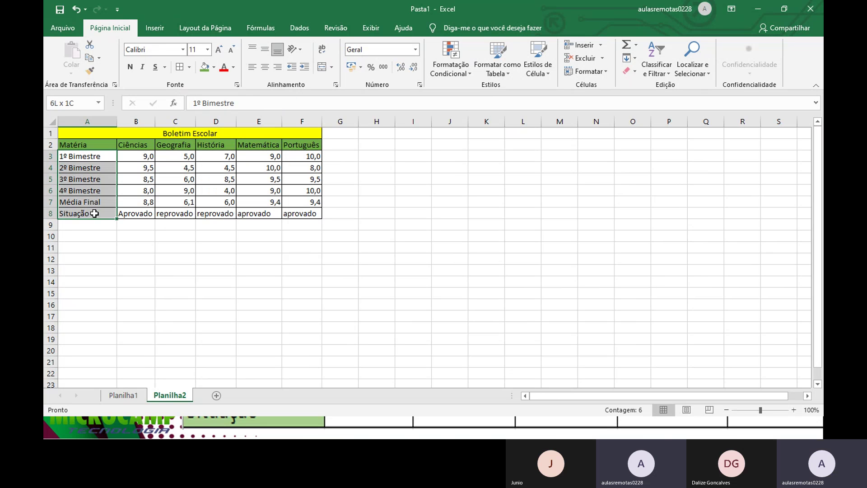
click(204, 68)
click(146, 179)
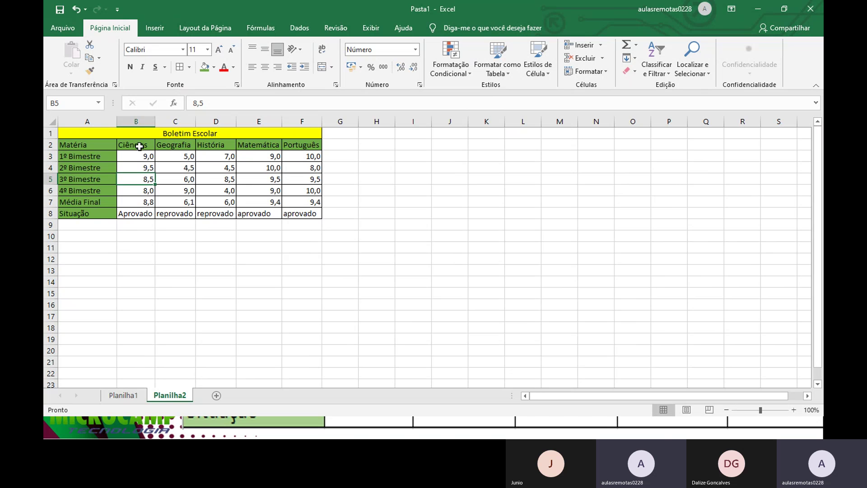
drag(141, 156, 144, 210)
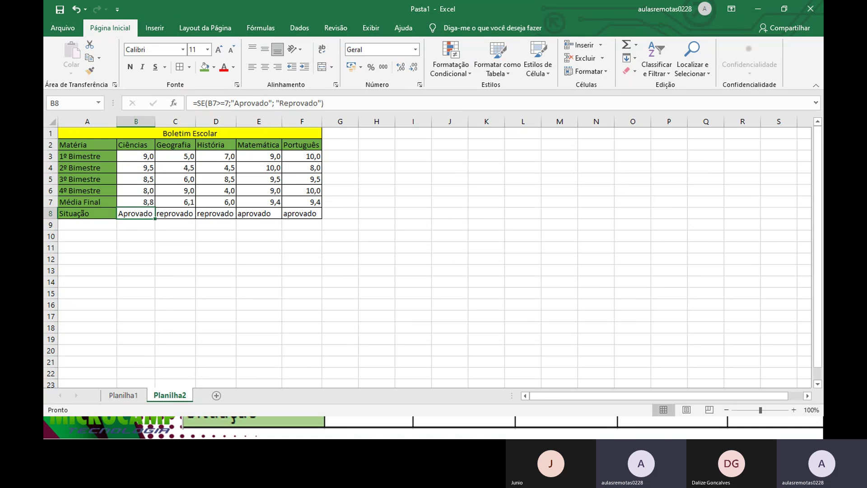
click(794, 410)
click(794, 410)
click(794, 410)
click(794, 409)
click(794, 409)
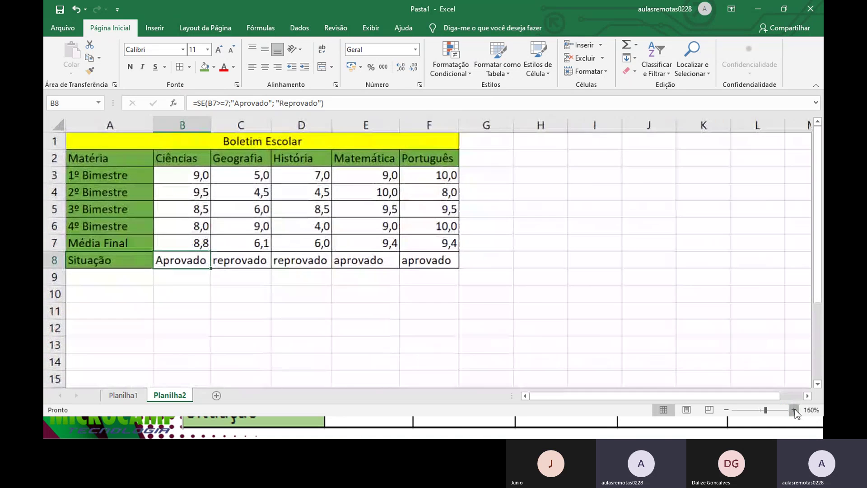
click(794, 410)
click(794, 409)
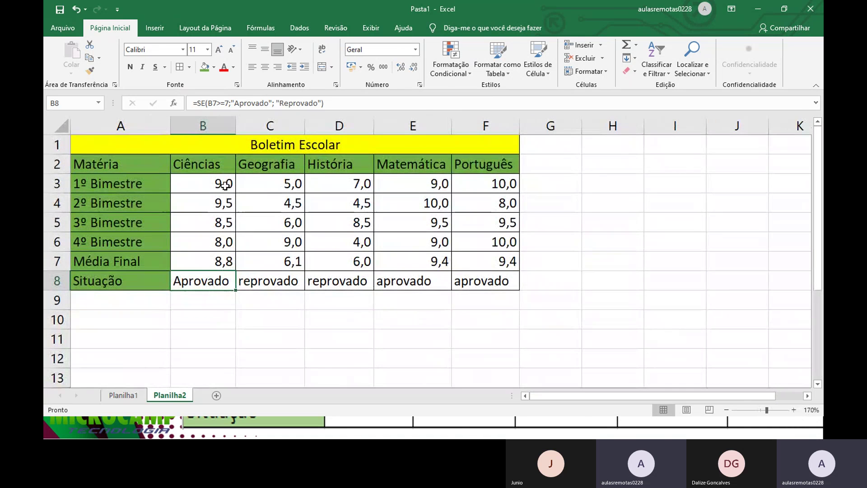
Step: Select B3:F8 and start a Greater Than highlight rule with value 6,9
drag(224, 183, 490, 262)
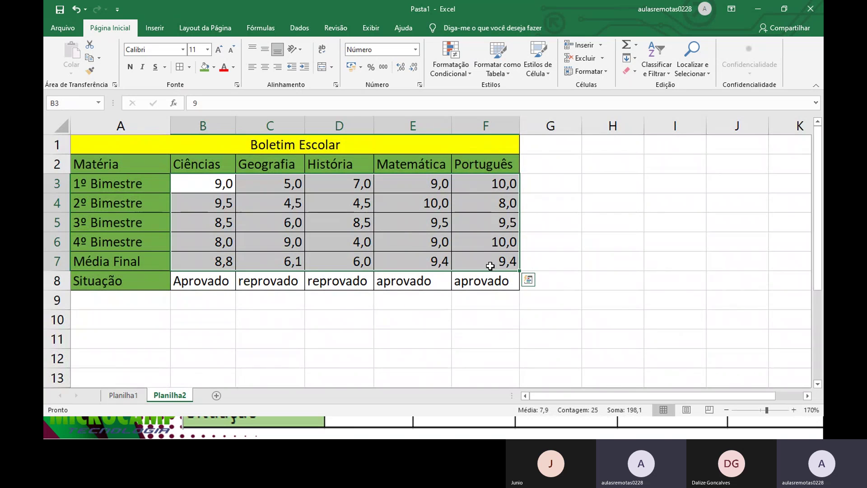
click(444, 75)
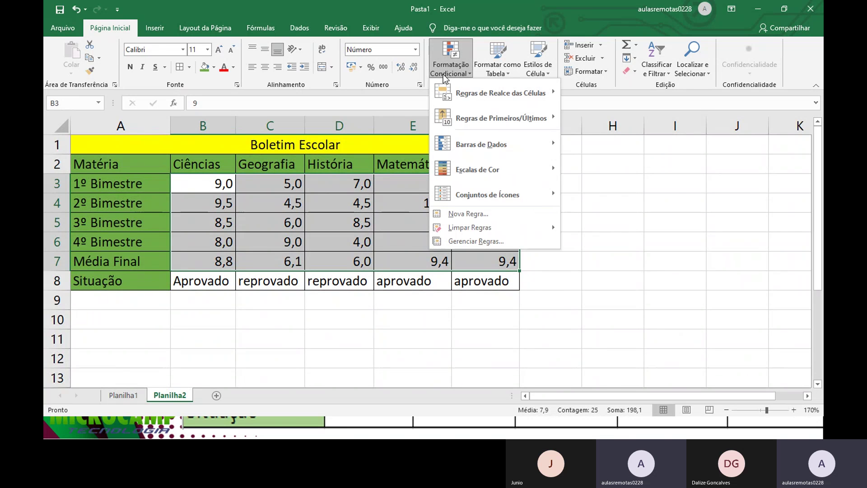
mouse_move(447, 88)
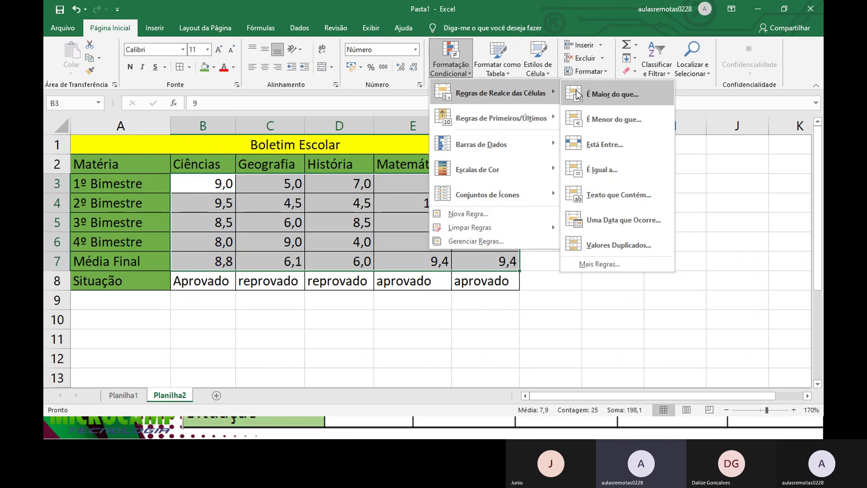
click(577, 94)
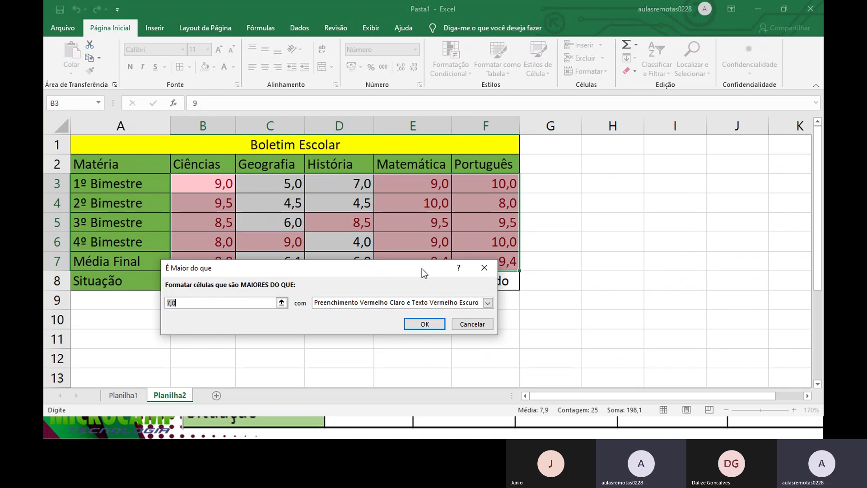
text(6,9)
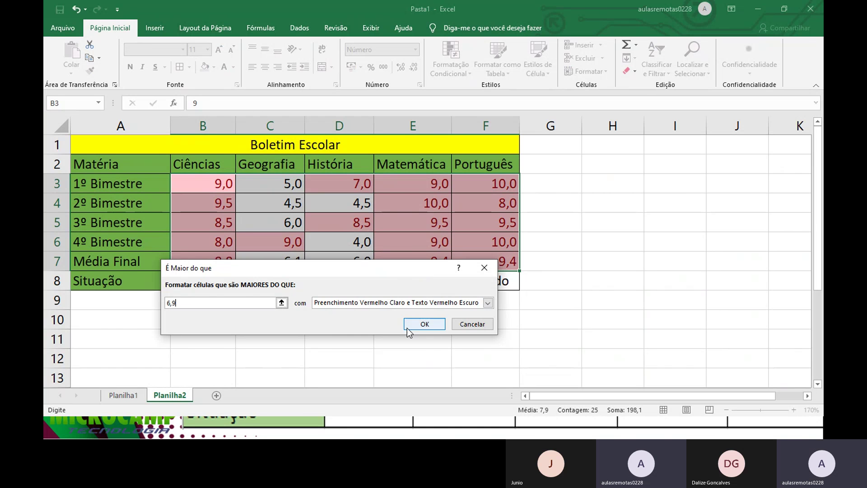
Step: Define a custom format with a new font colour and dark blue border
click(488, 303)
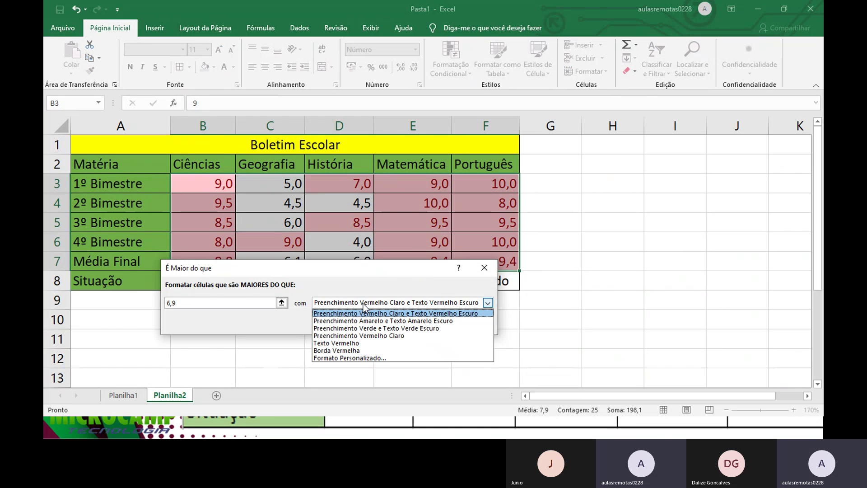
click(357, 356)
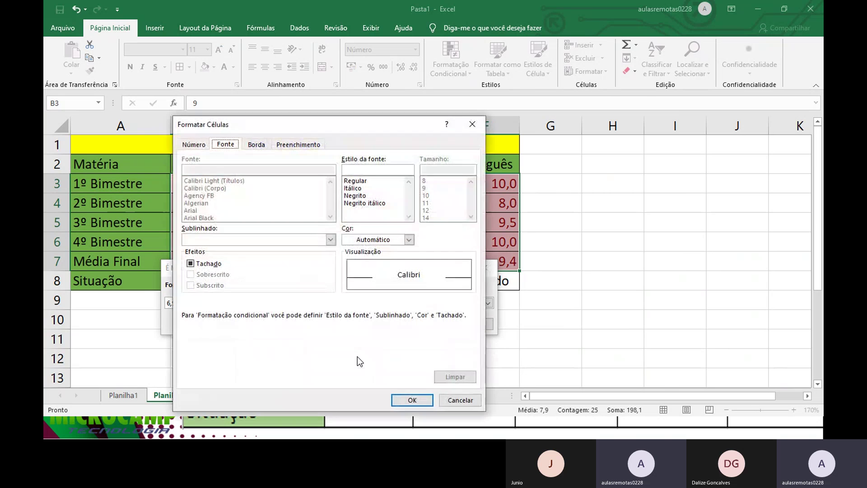
click(401, 242)
click(346, 279)
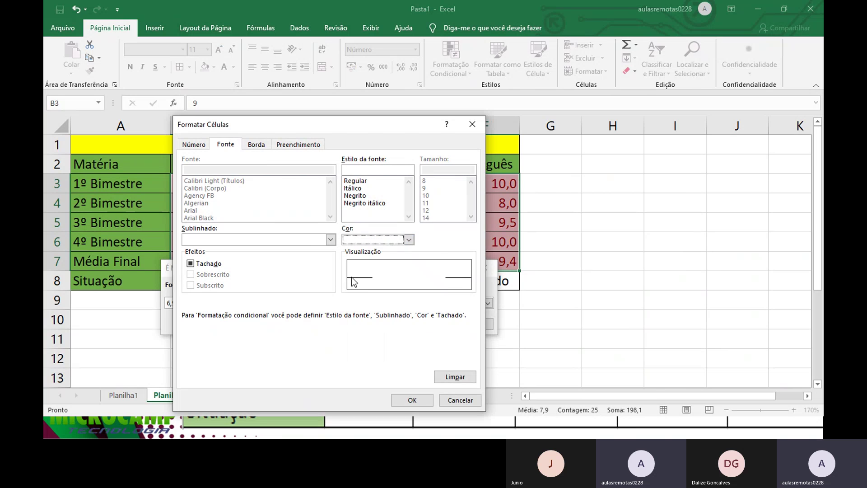
click(256, 145)
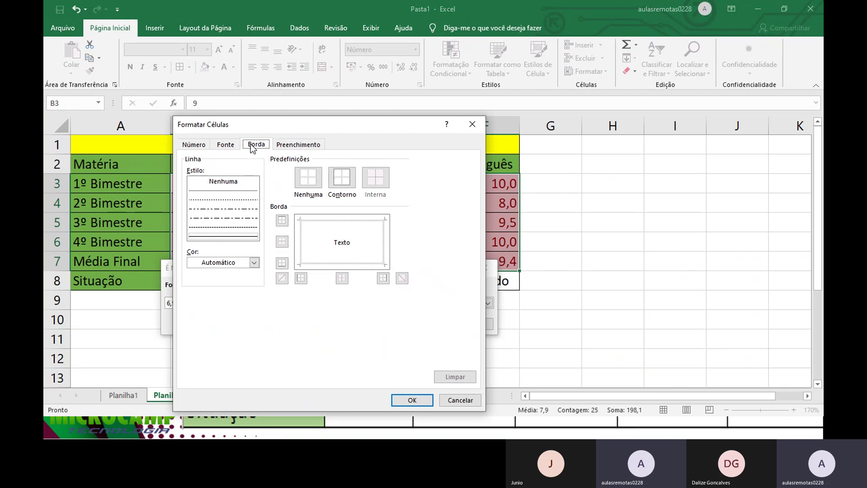
click(245, 262)
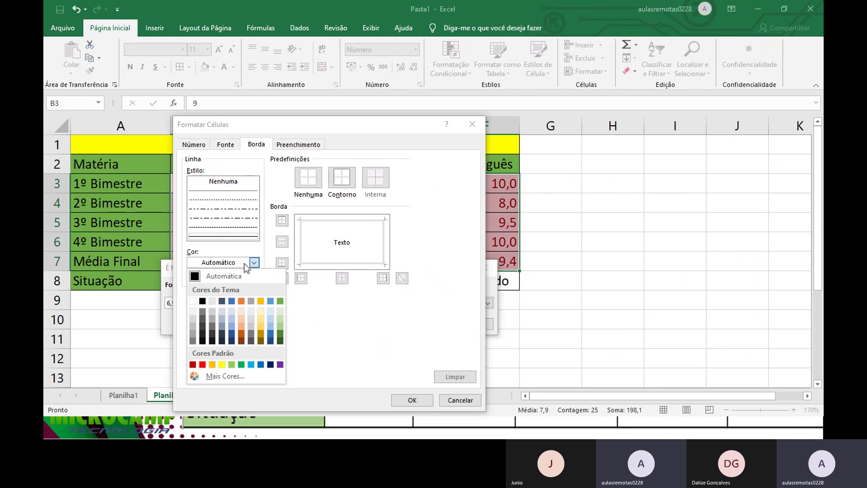
click(274, 364)
click(412, 400)
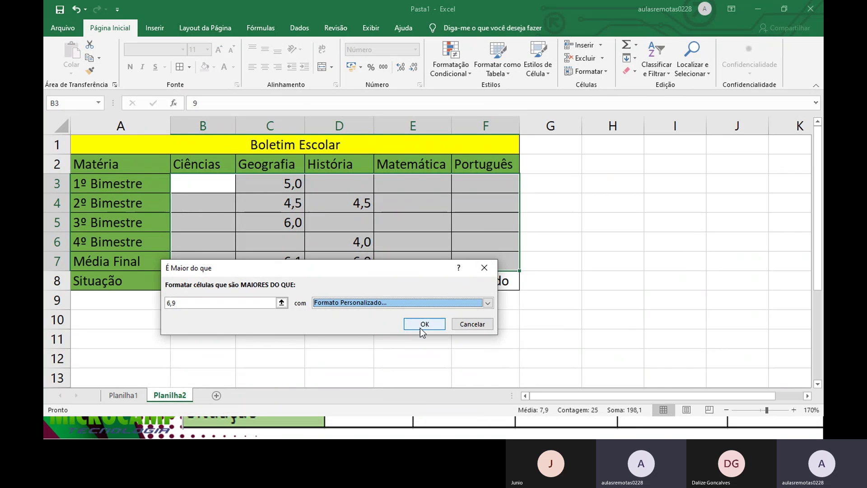
Step: Revise the custom format to a blue border and dark navy background fill
click(363, 304)
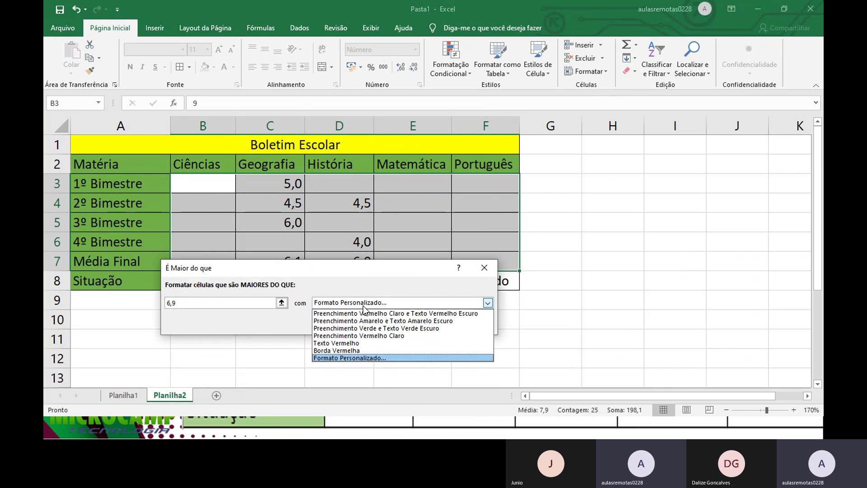
click(357, 357)
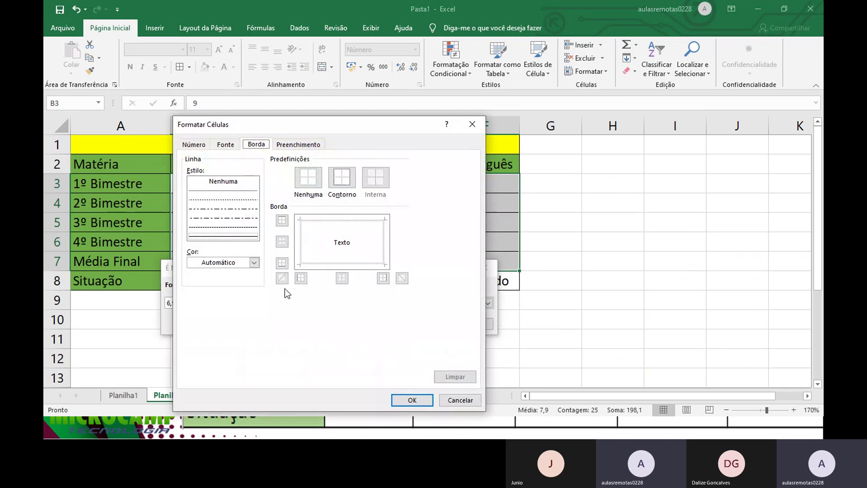
click(248, 263)
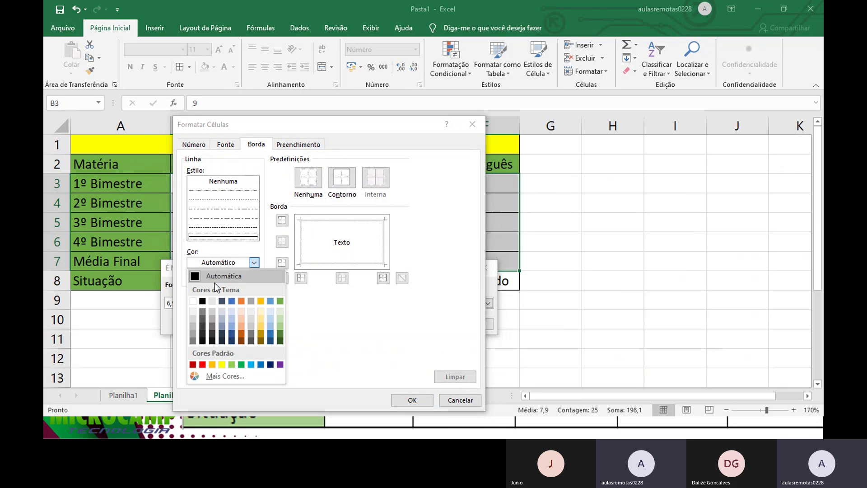
click(227, 302)
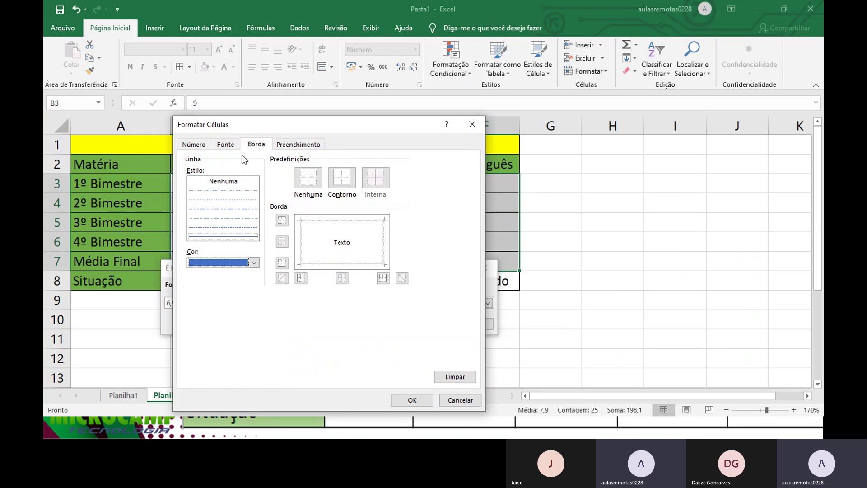
click(296, 145)
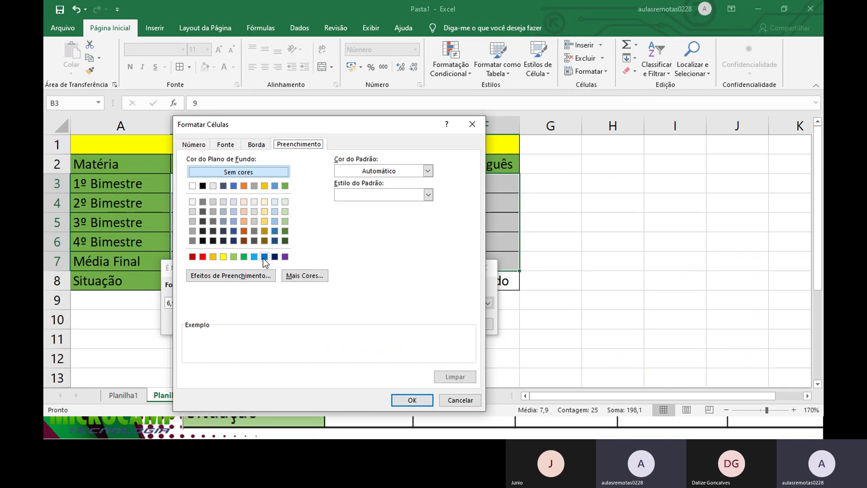
click(275, 257)
click(225, 144)
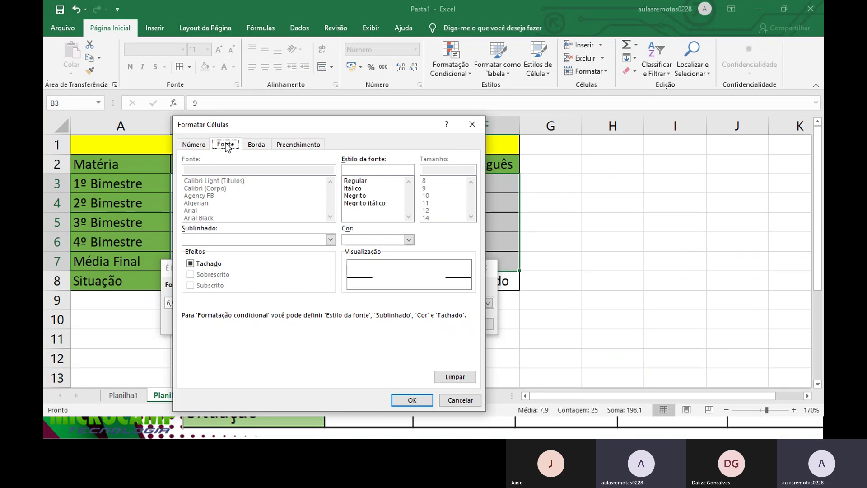
click(404, 400)
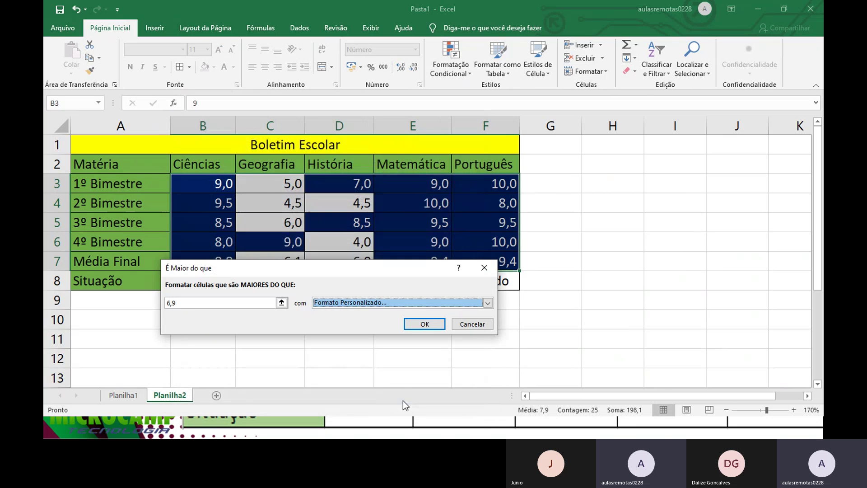
Step: Apply the greater-than rule and start a Less Than rule with value 6,8
click(427, 324)
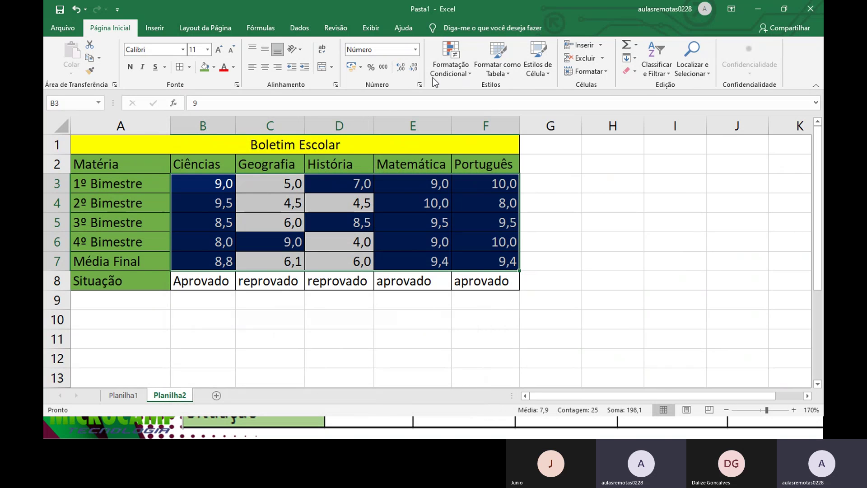
click(451, 68)
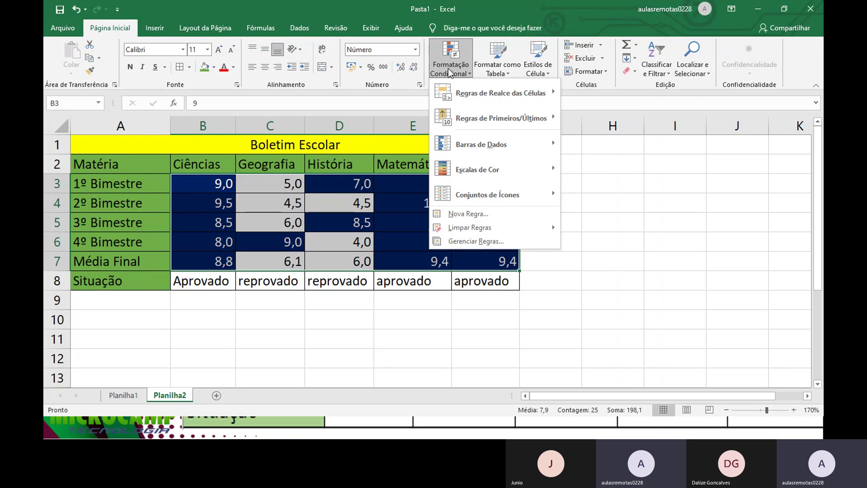
mouse_move(464, 101)
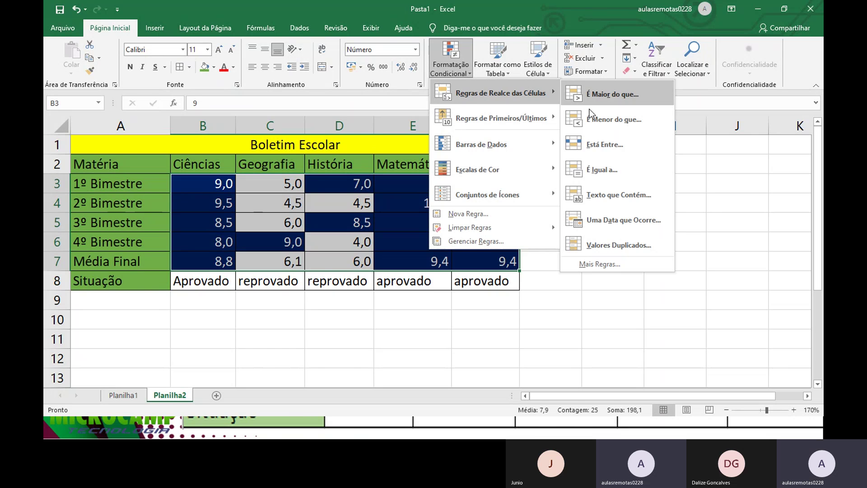
click(595, 119)
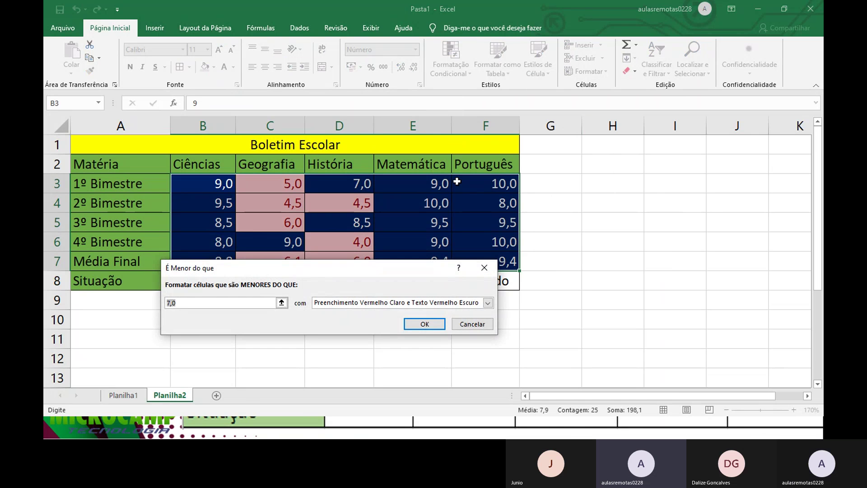
text(6,8)
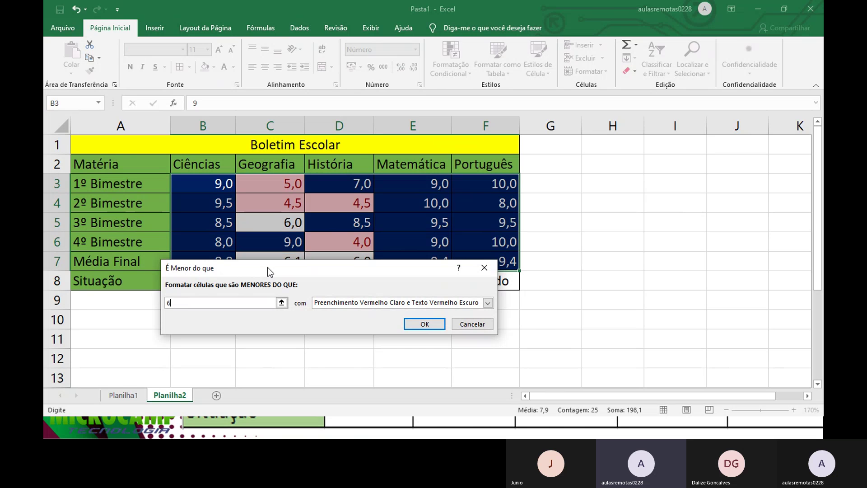
Step: Try the light red preset formats for the less-than rule
click(345, 303)
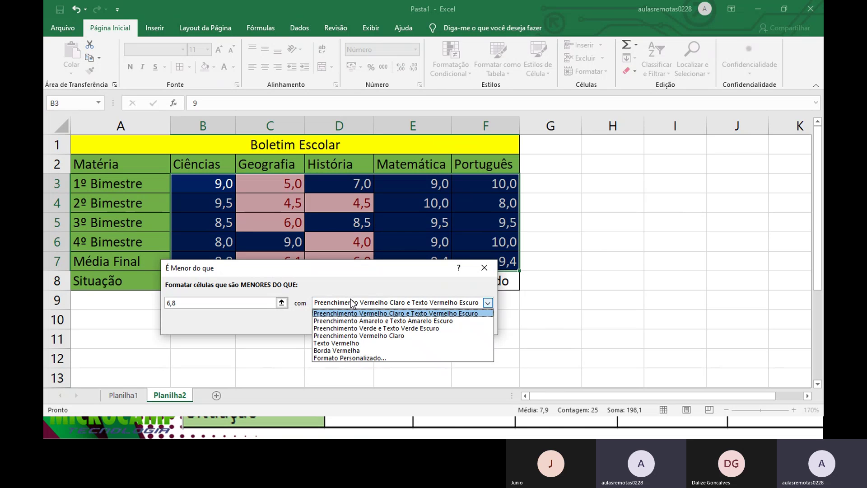
click(362, 335)
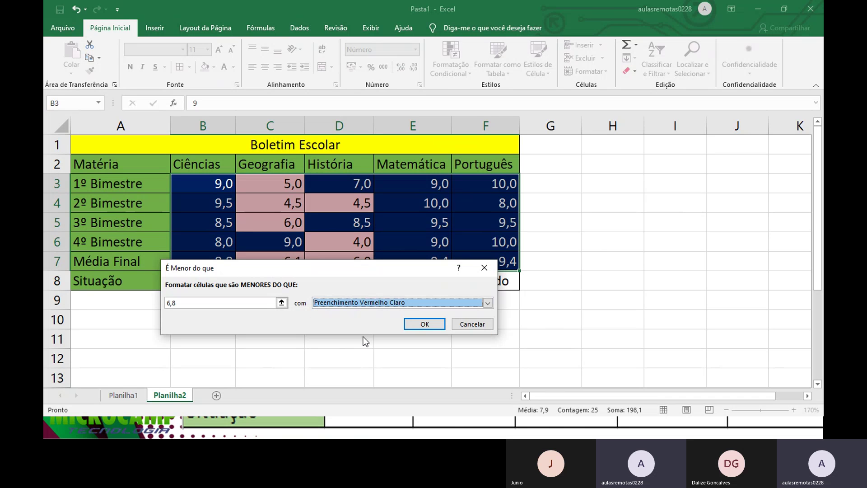
click(379, 306)
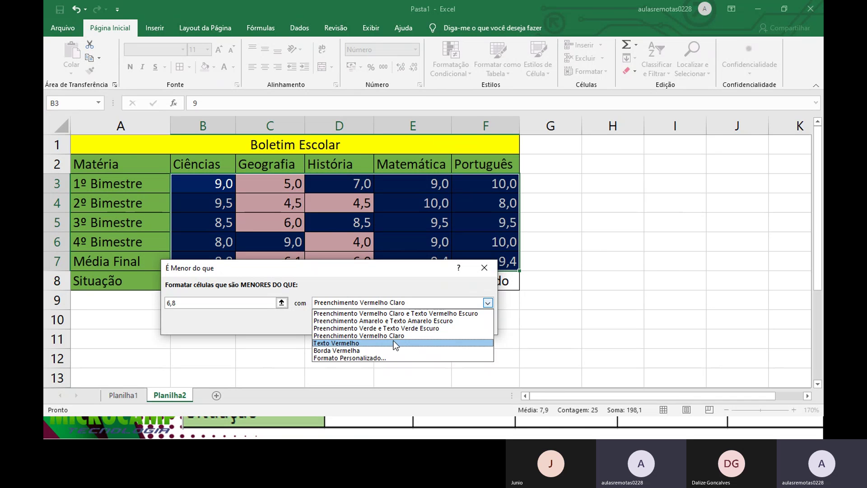
click(390, 313)
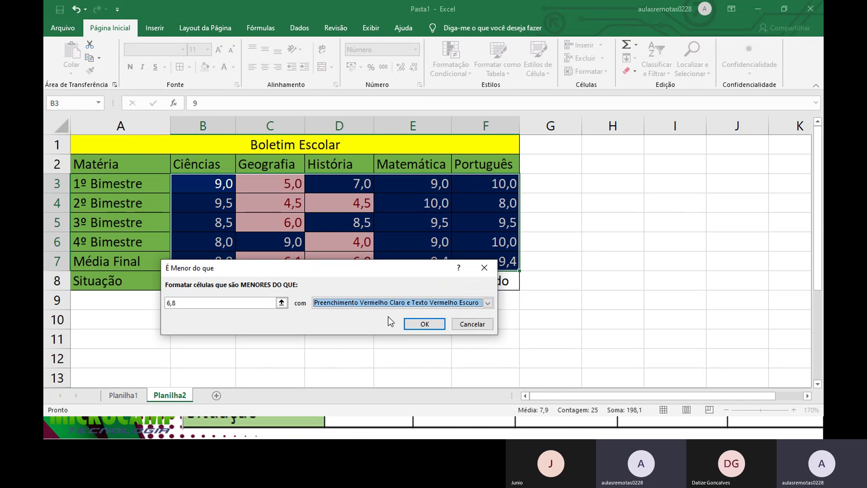
Step: Define a custom format with no underline, a font colour and red fill
click(431, 303)
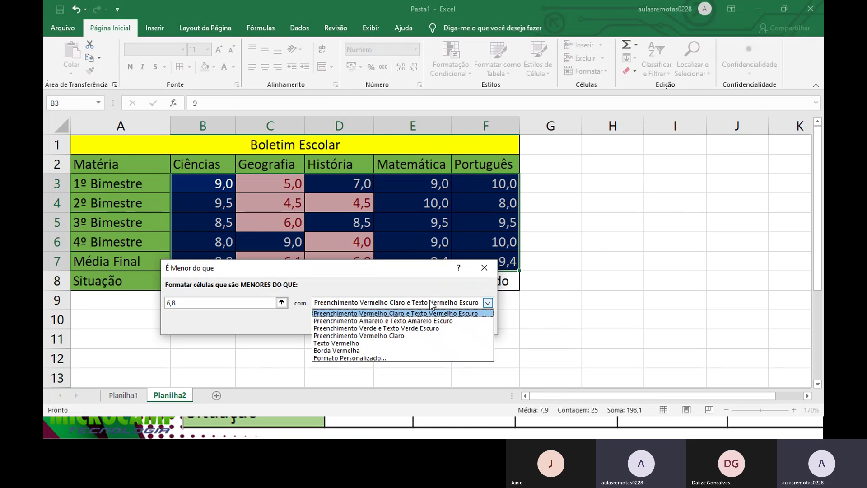
click(343, 358)
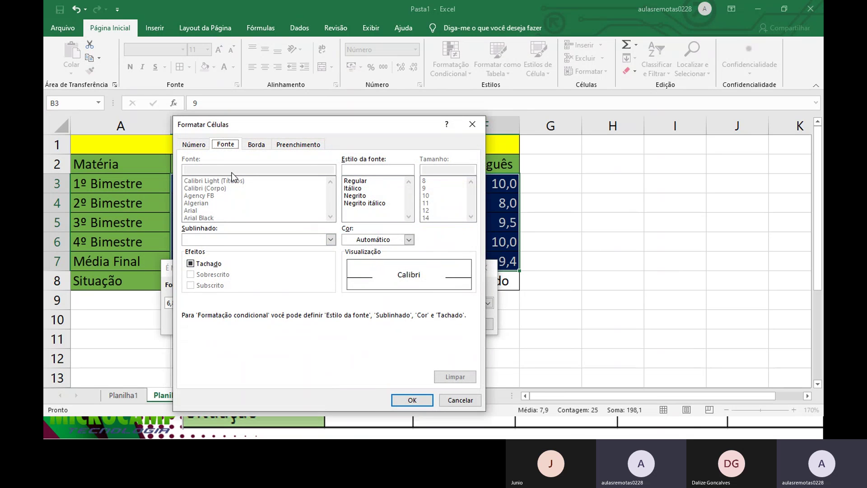
click(308, 239)
click(287, 250)
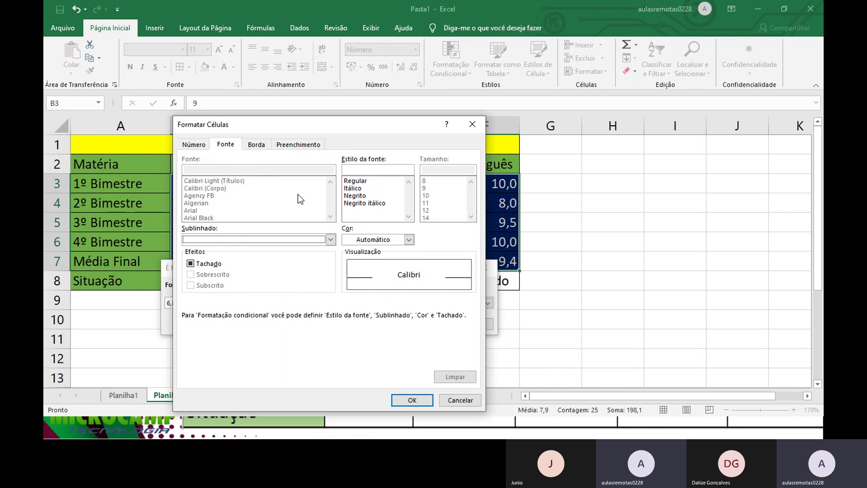
click(389, 239)
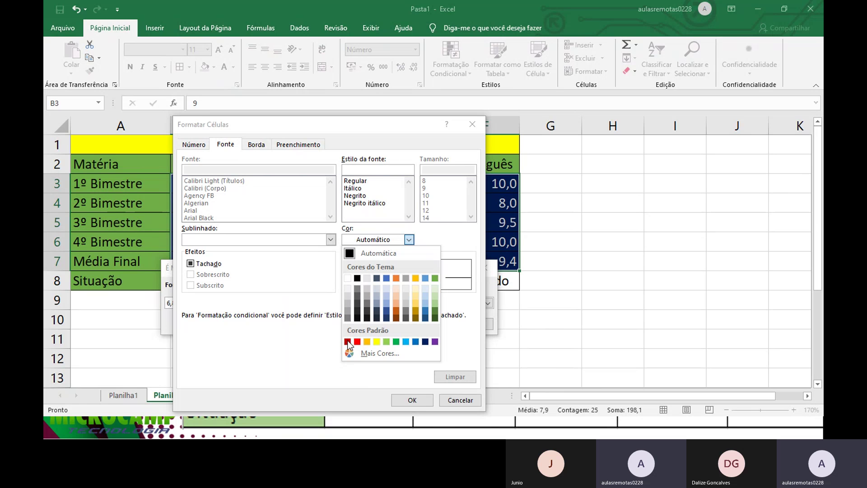
click(347, 278)
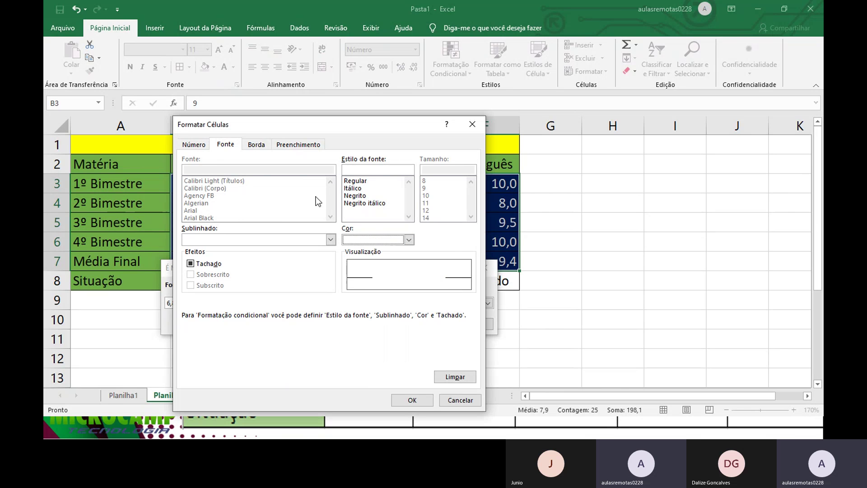
click(290, 143)
click(202, 256)
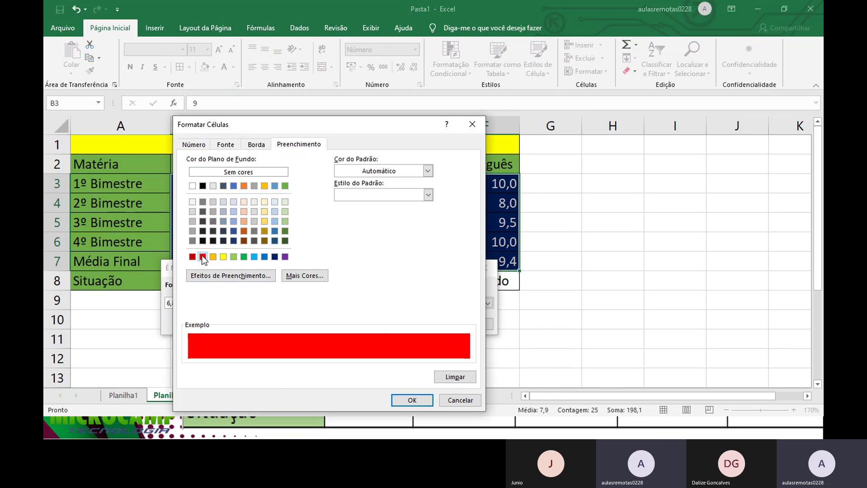
click(425, 399)
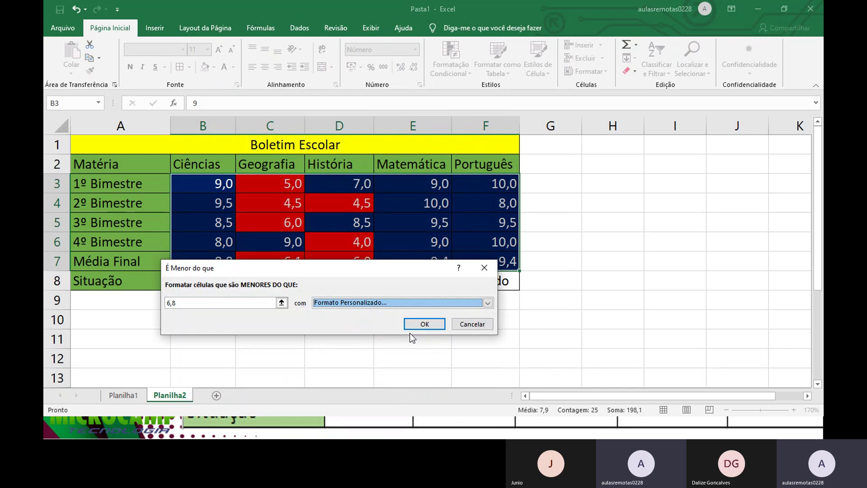
Step: Apply the less-than 6,8 rule and test it by changing C3 to 7
click(420, 323)
click(415, 320)
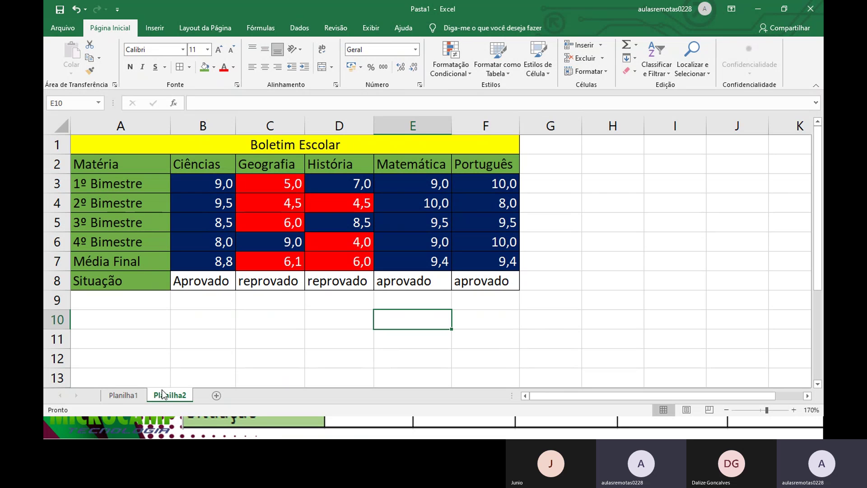
click(276, 187)
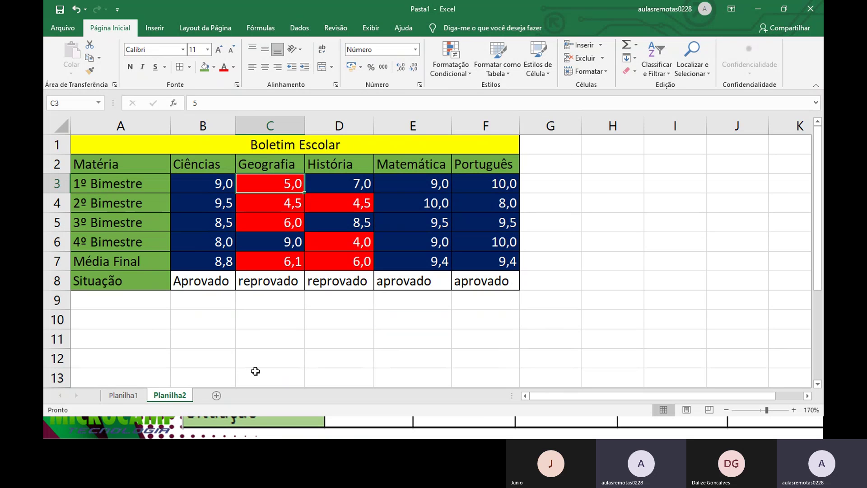
text(7)
key(Return)
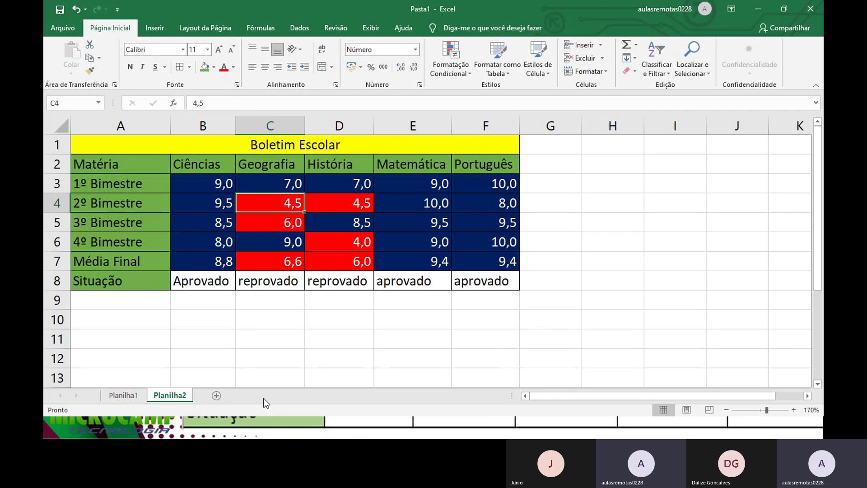
Step: Restore C3 to 5 and select the Situação results in row 8
key(Up)
text(5)
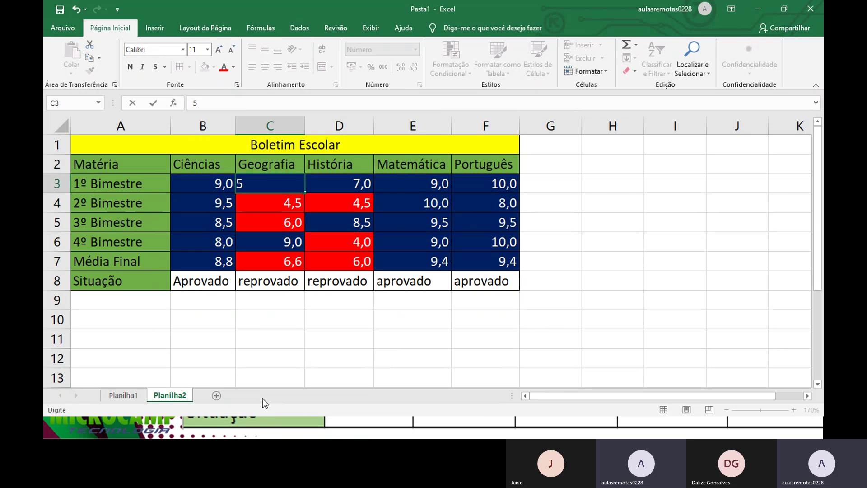
key(Return)
drag(206, 287, 467, 285)
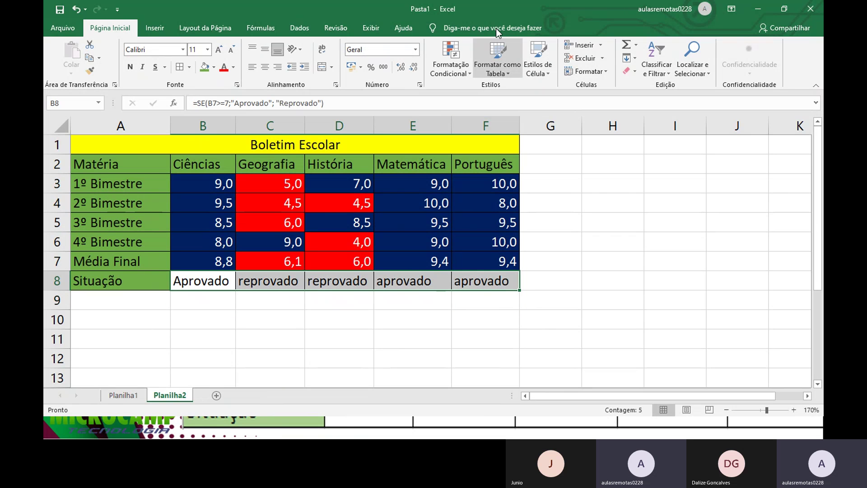
Step: Add a Text That Contains 'aprovado' rule giving those results dark blue font
click(451, 61)
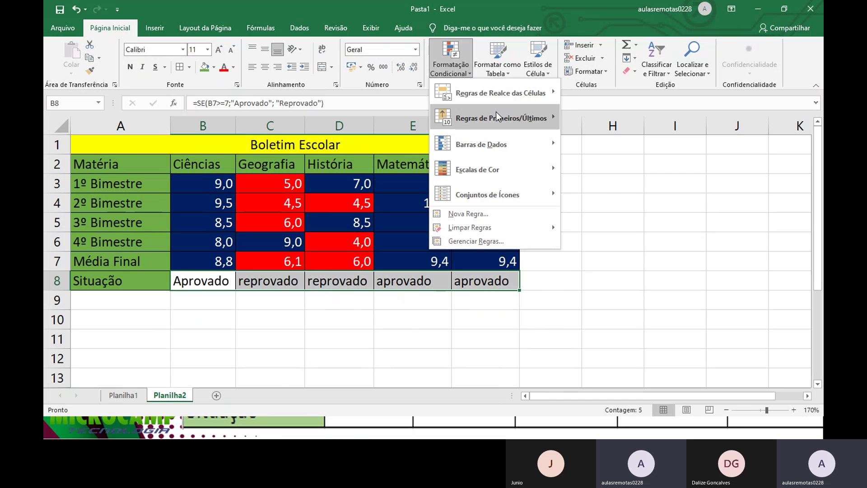
mouse_move(501, 98)
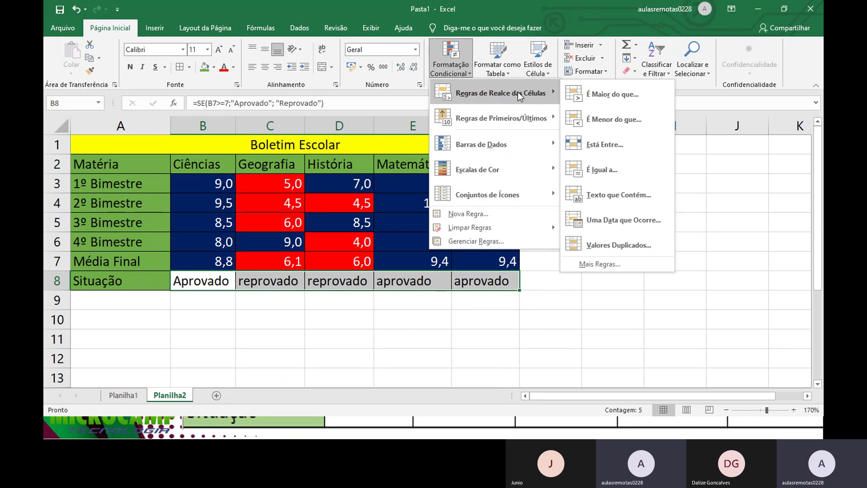
click(596, 195)
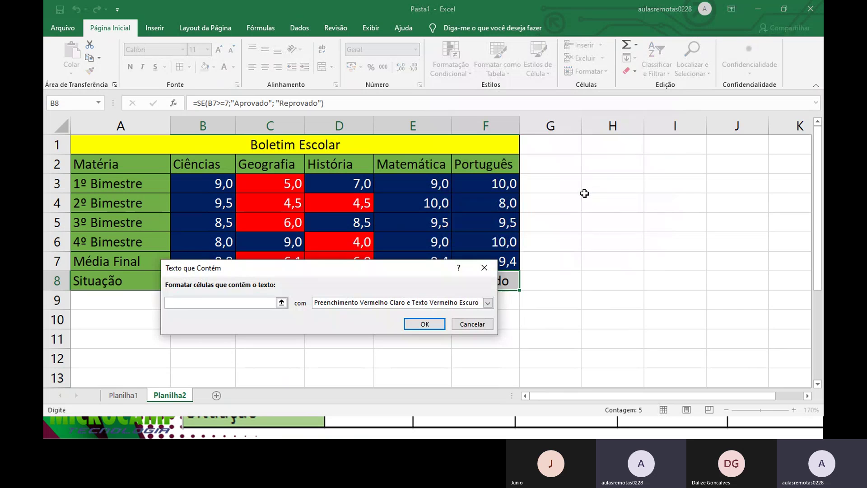
text(aprovado)
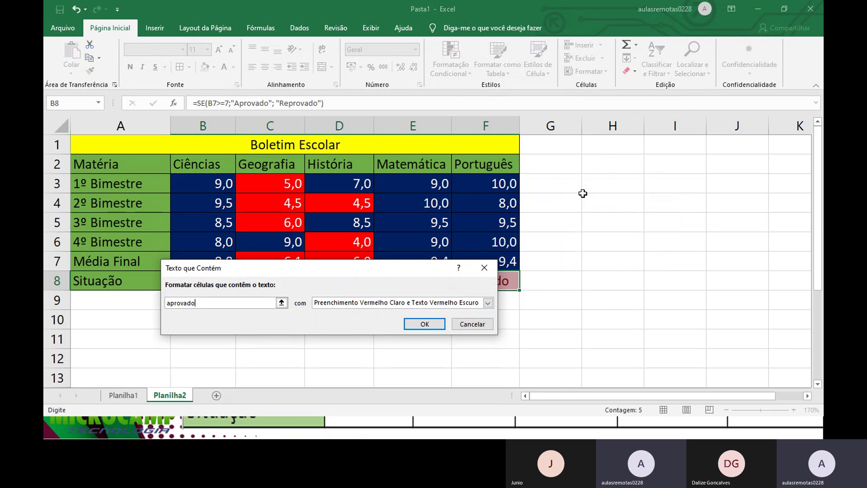
click(354, 304)
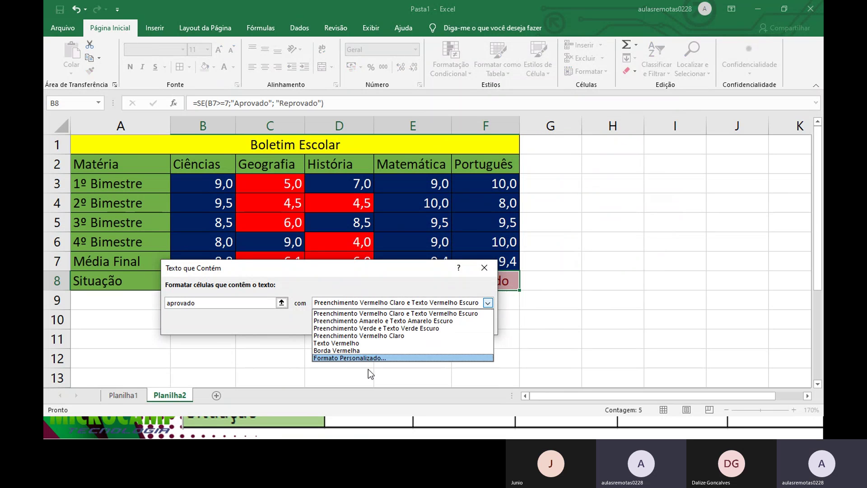
click(356, 358)
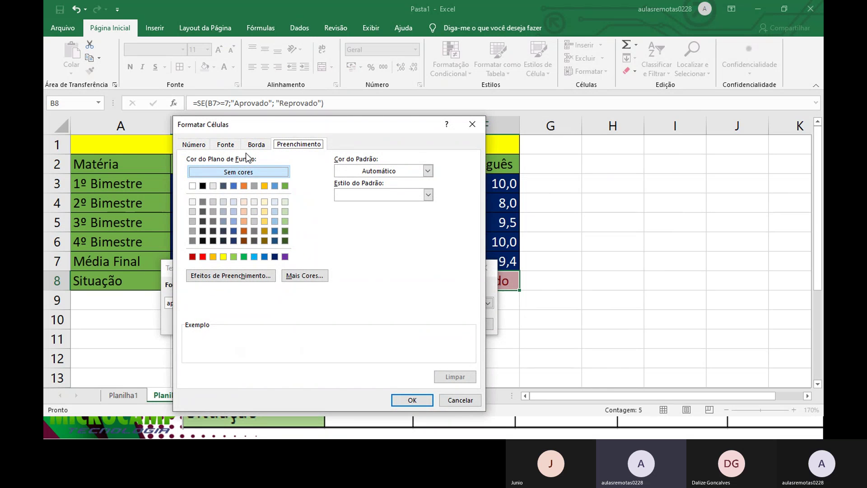
click(228, 145)
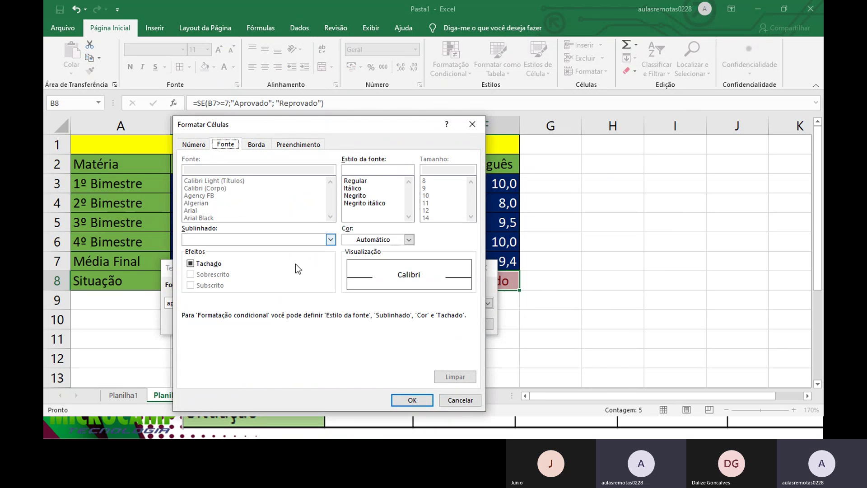
click(371, 241)
click(425, 342)
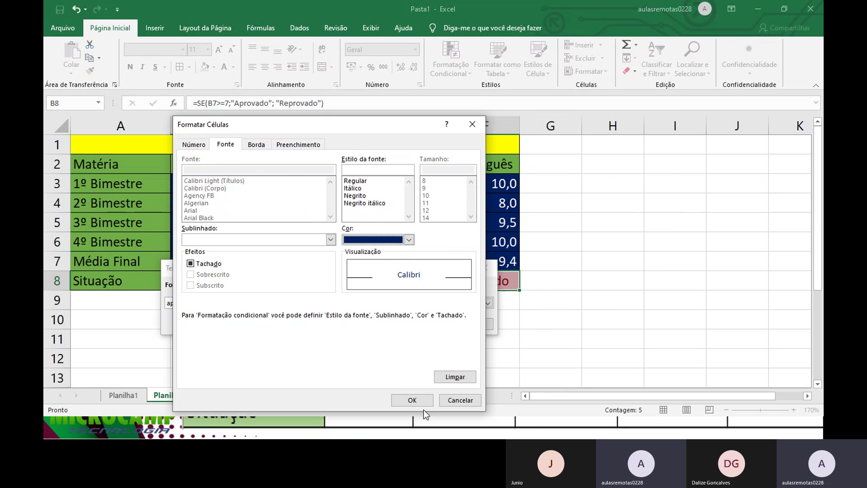
click(421, 400)
click(424, 324)
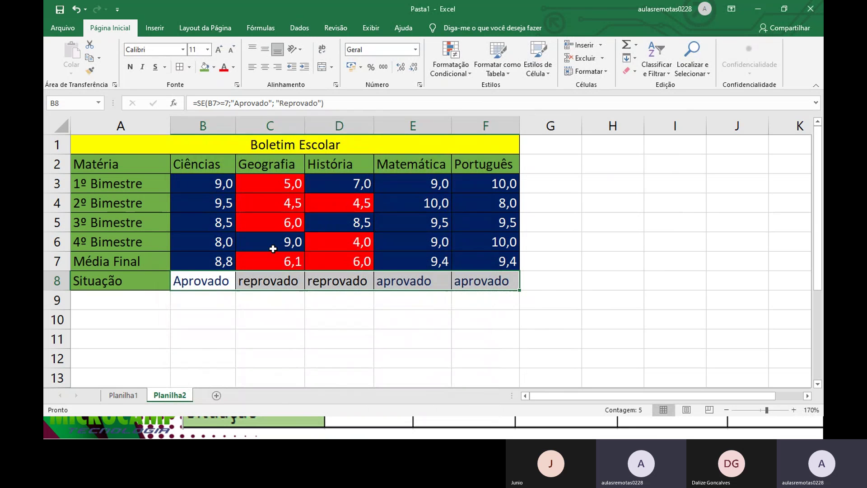
Step: Add a Text That Contains 'reprovado' rule giving those results red font
click(449, 67)
mouse_move(502, 93)
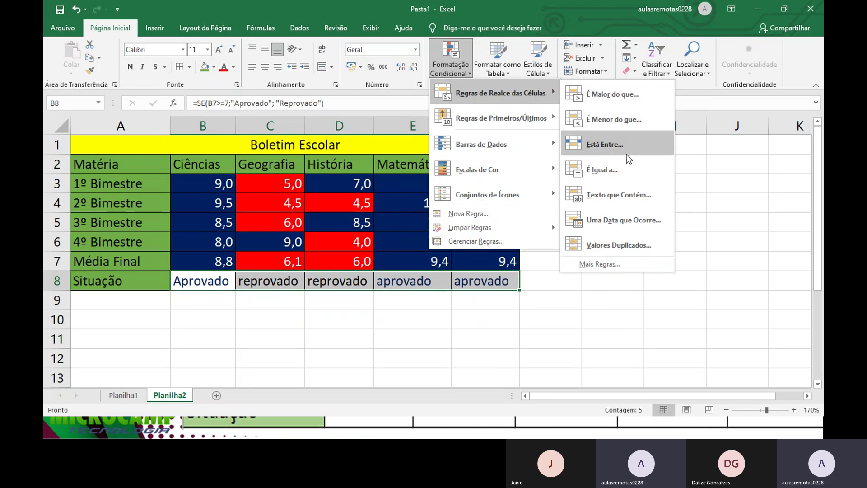
click(586, 190)
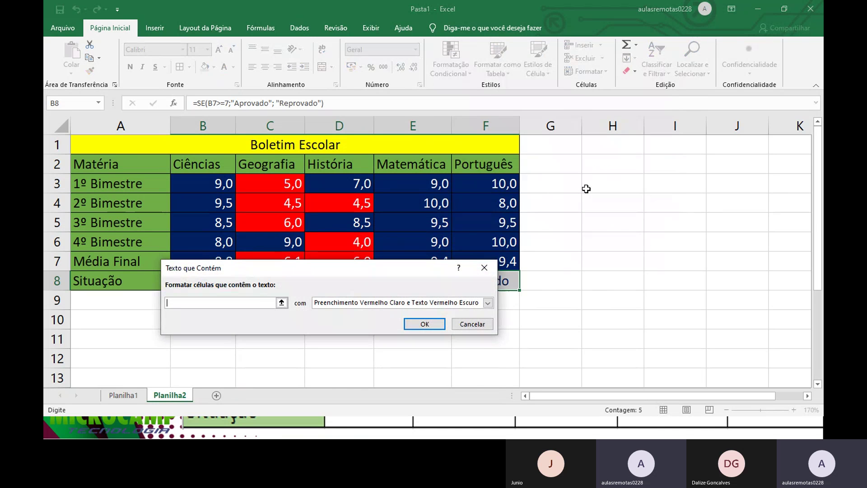
text(reprovad)
key(BackSpace)
key(BackSpace)
key(BackSpace)
key(BackSpace)
key(BackSpace)
text(rova)
click(488, 303)
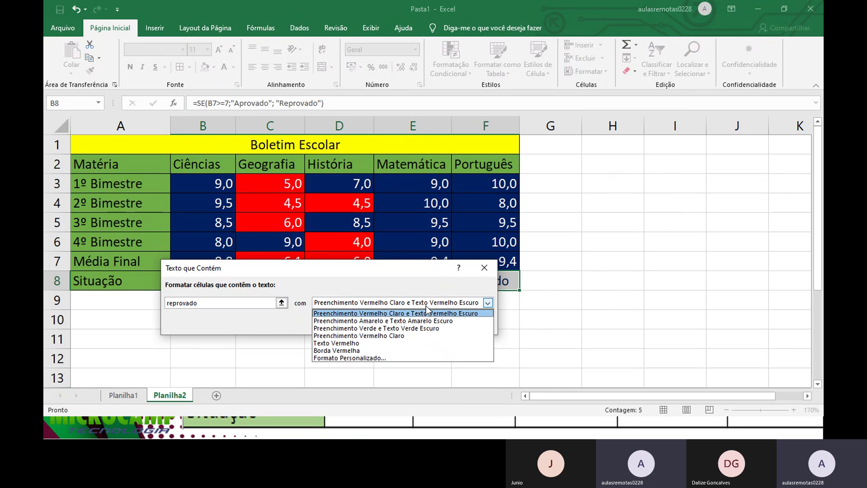
click(392, 359)
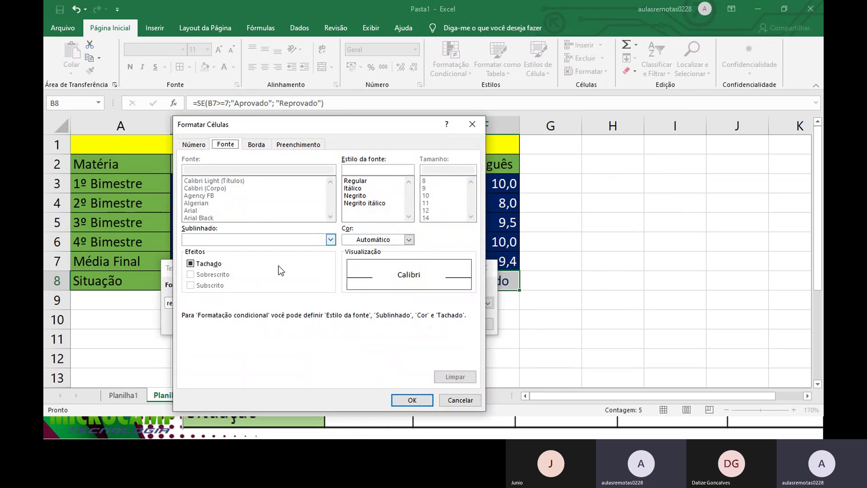
click(403, 240)
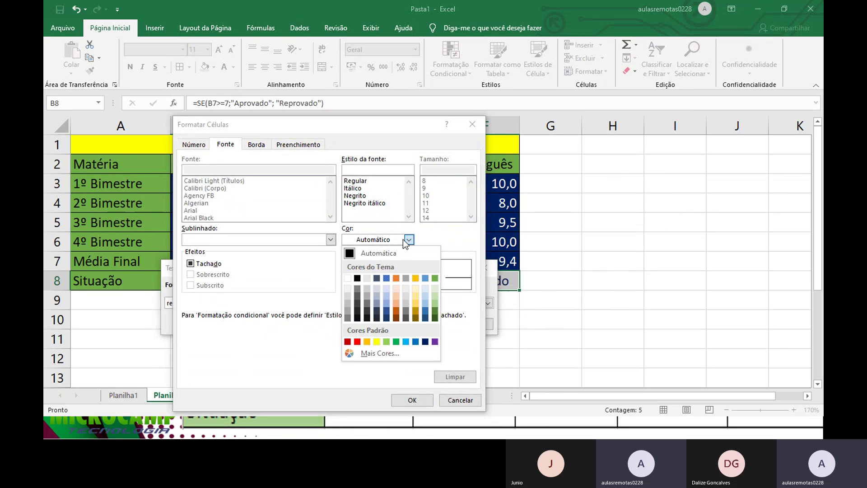
click(357, 342)
click(408, 402)
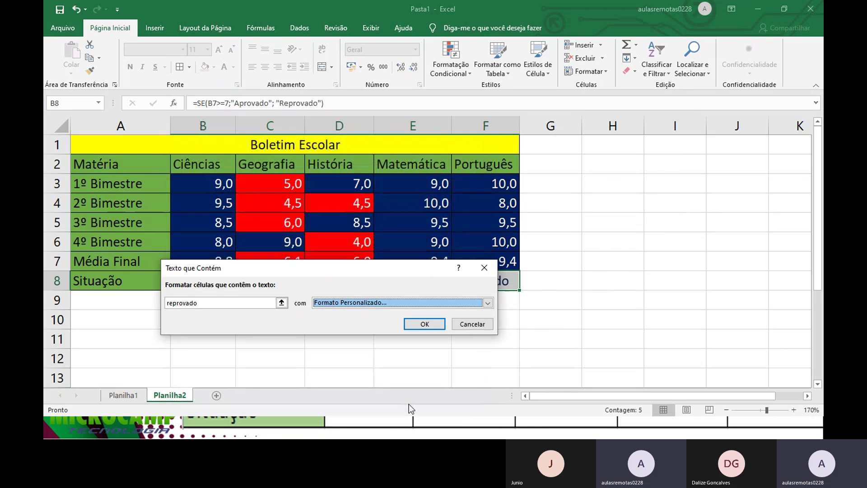
click(426, 325)
click(402, 335)
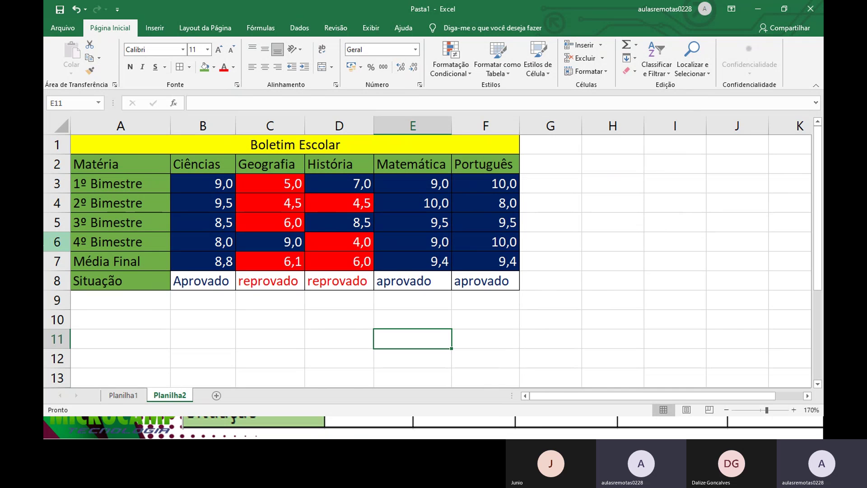
Step: Return to the slideshow and advance to the EXEMPLO PRÁTICO Matemática slide
key(alt+Tab)
key(Right)
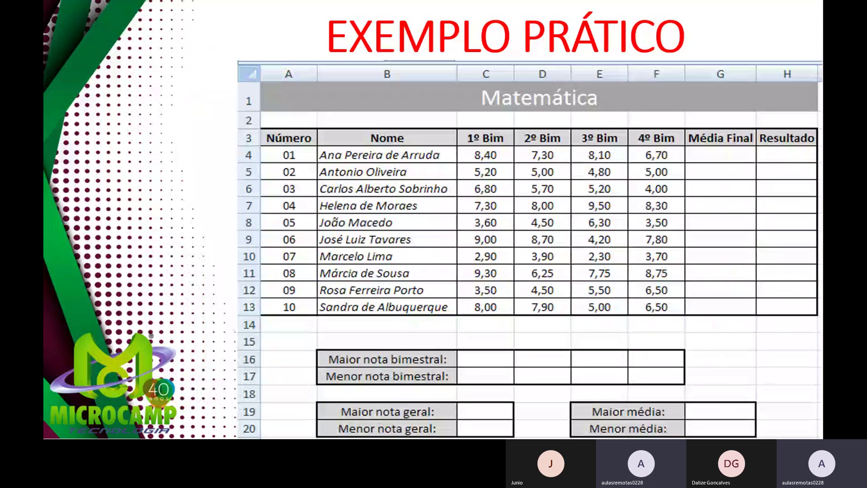